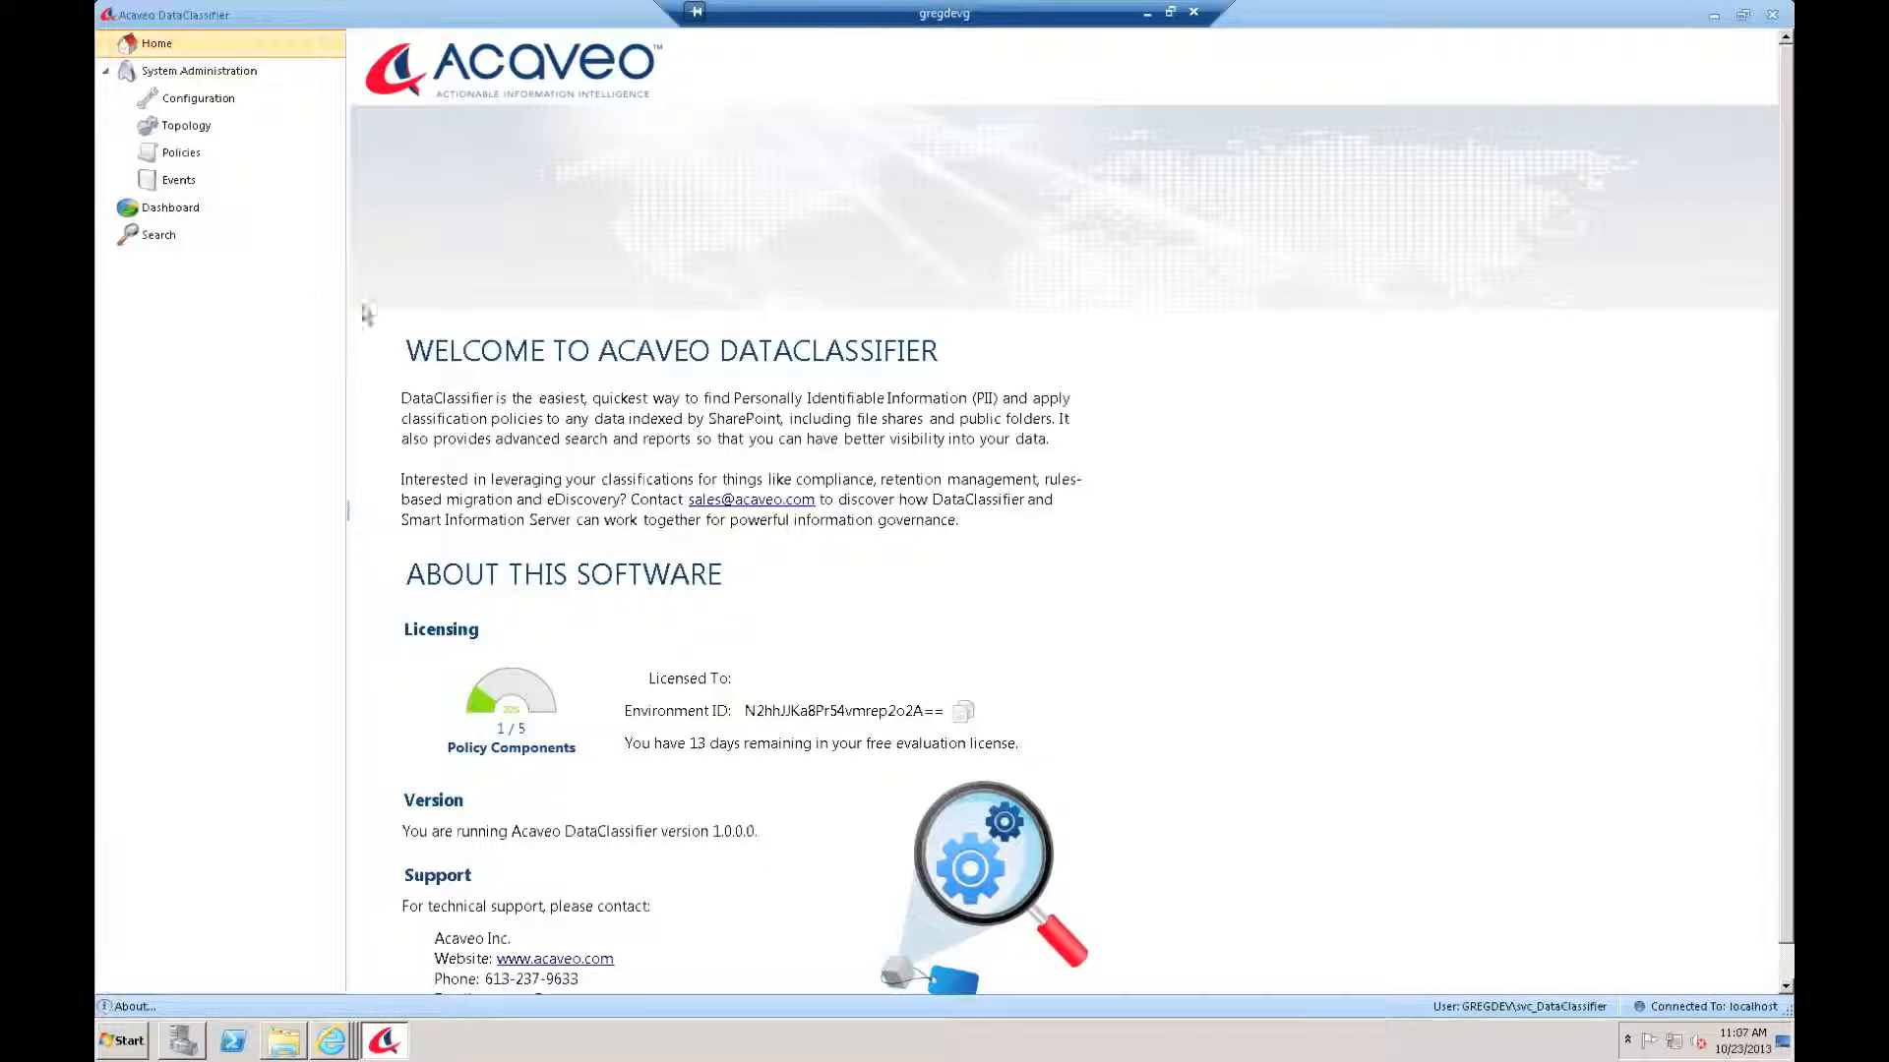
Open the filter settings of the Credit Card #s policy and bring up the regular expression builder for its Body pattern.
click(181, 157)
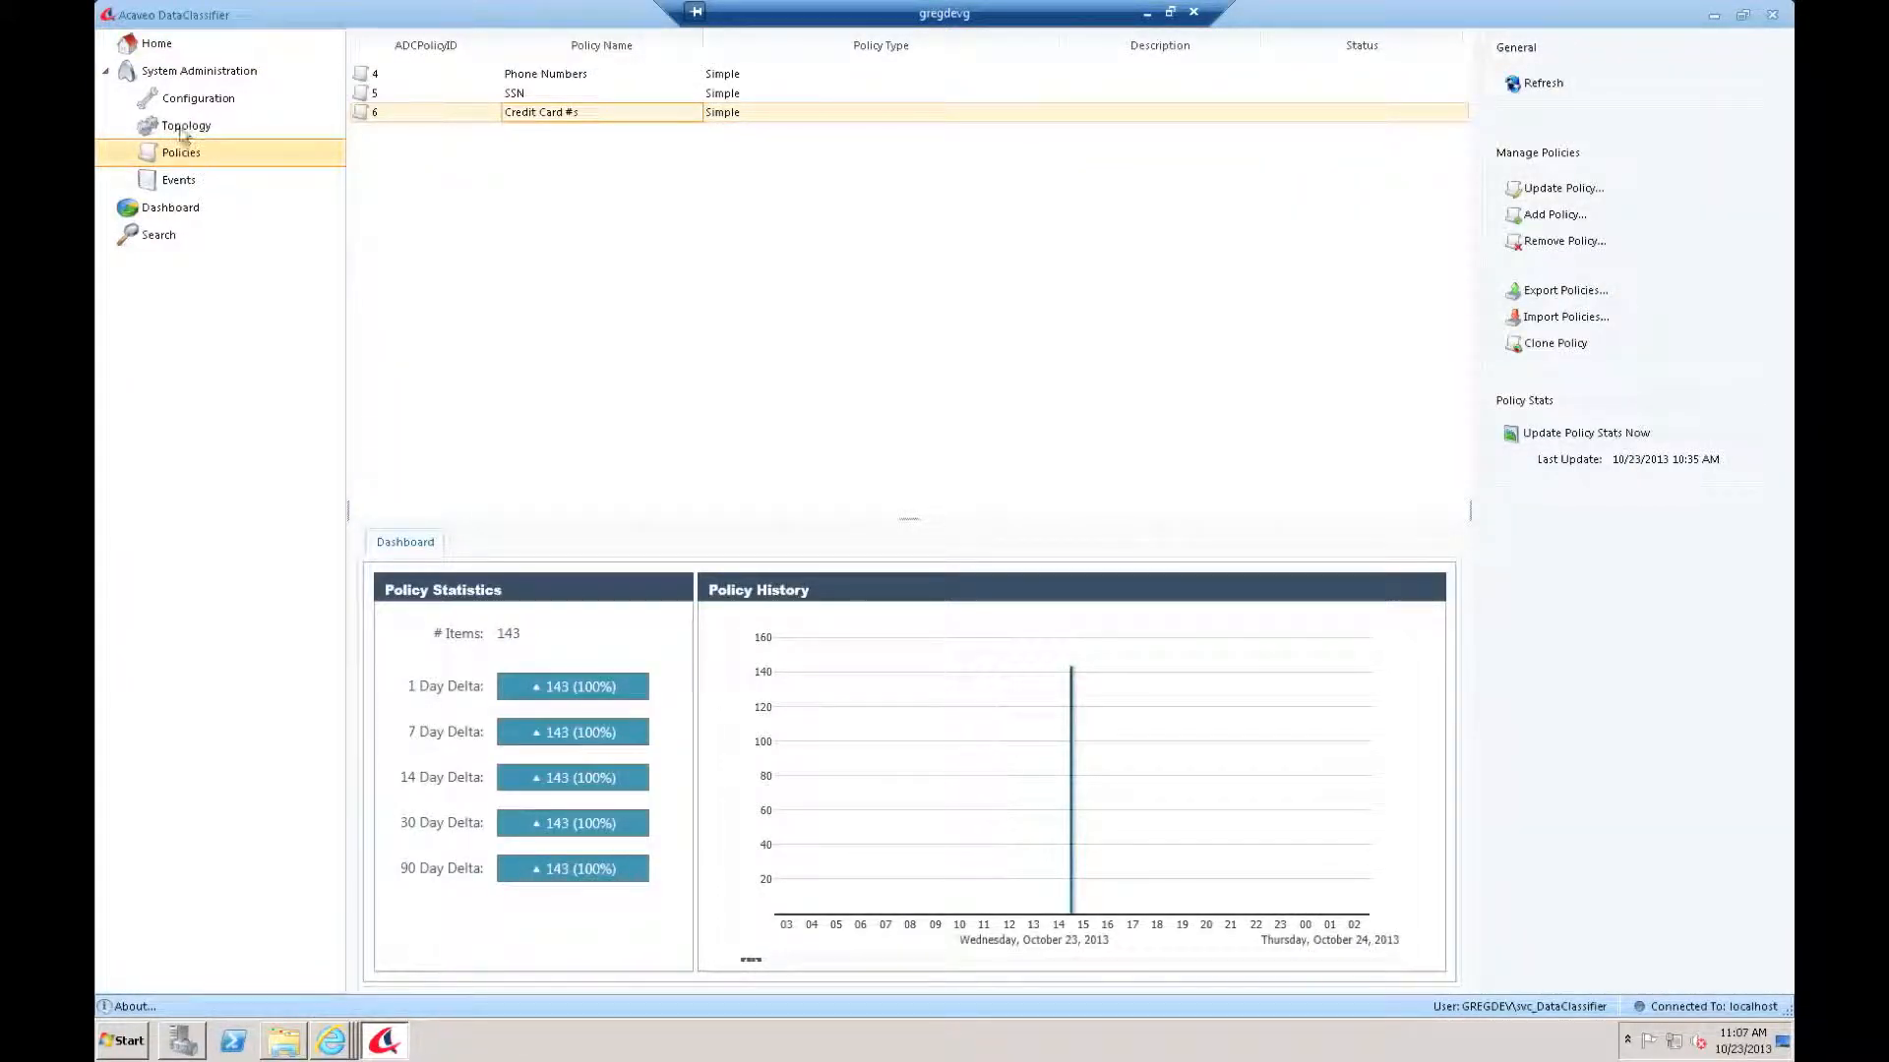
click(562, 110)
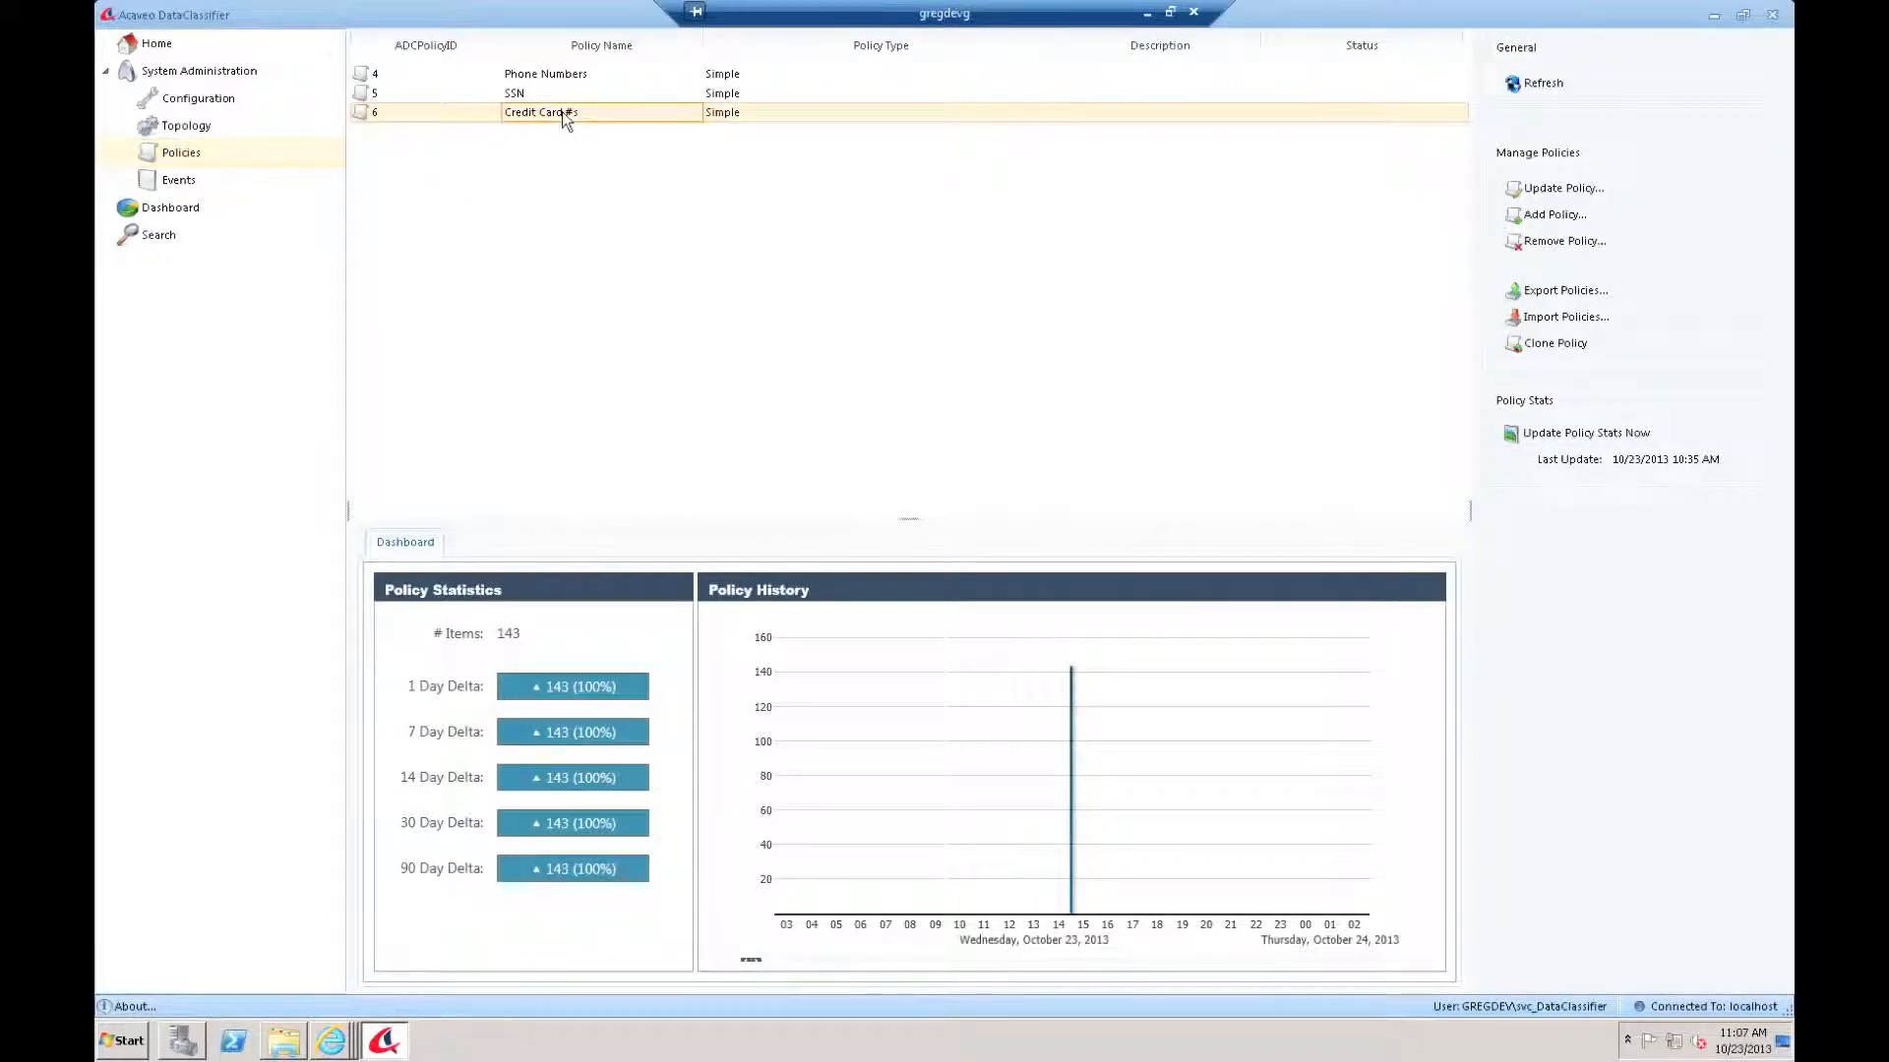
double_click(563, 110)
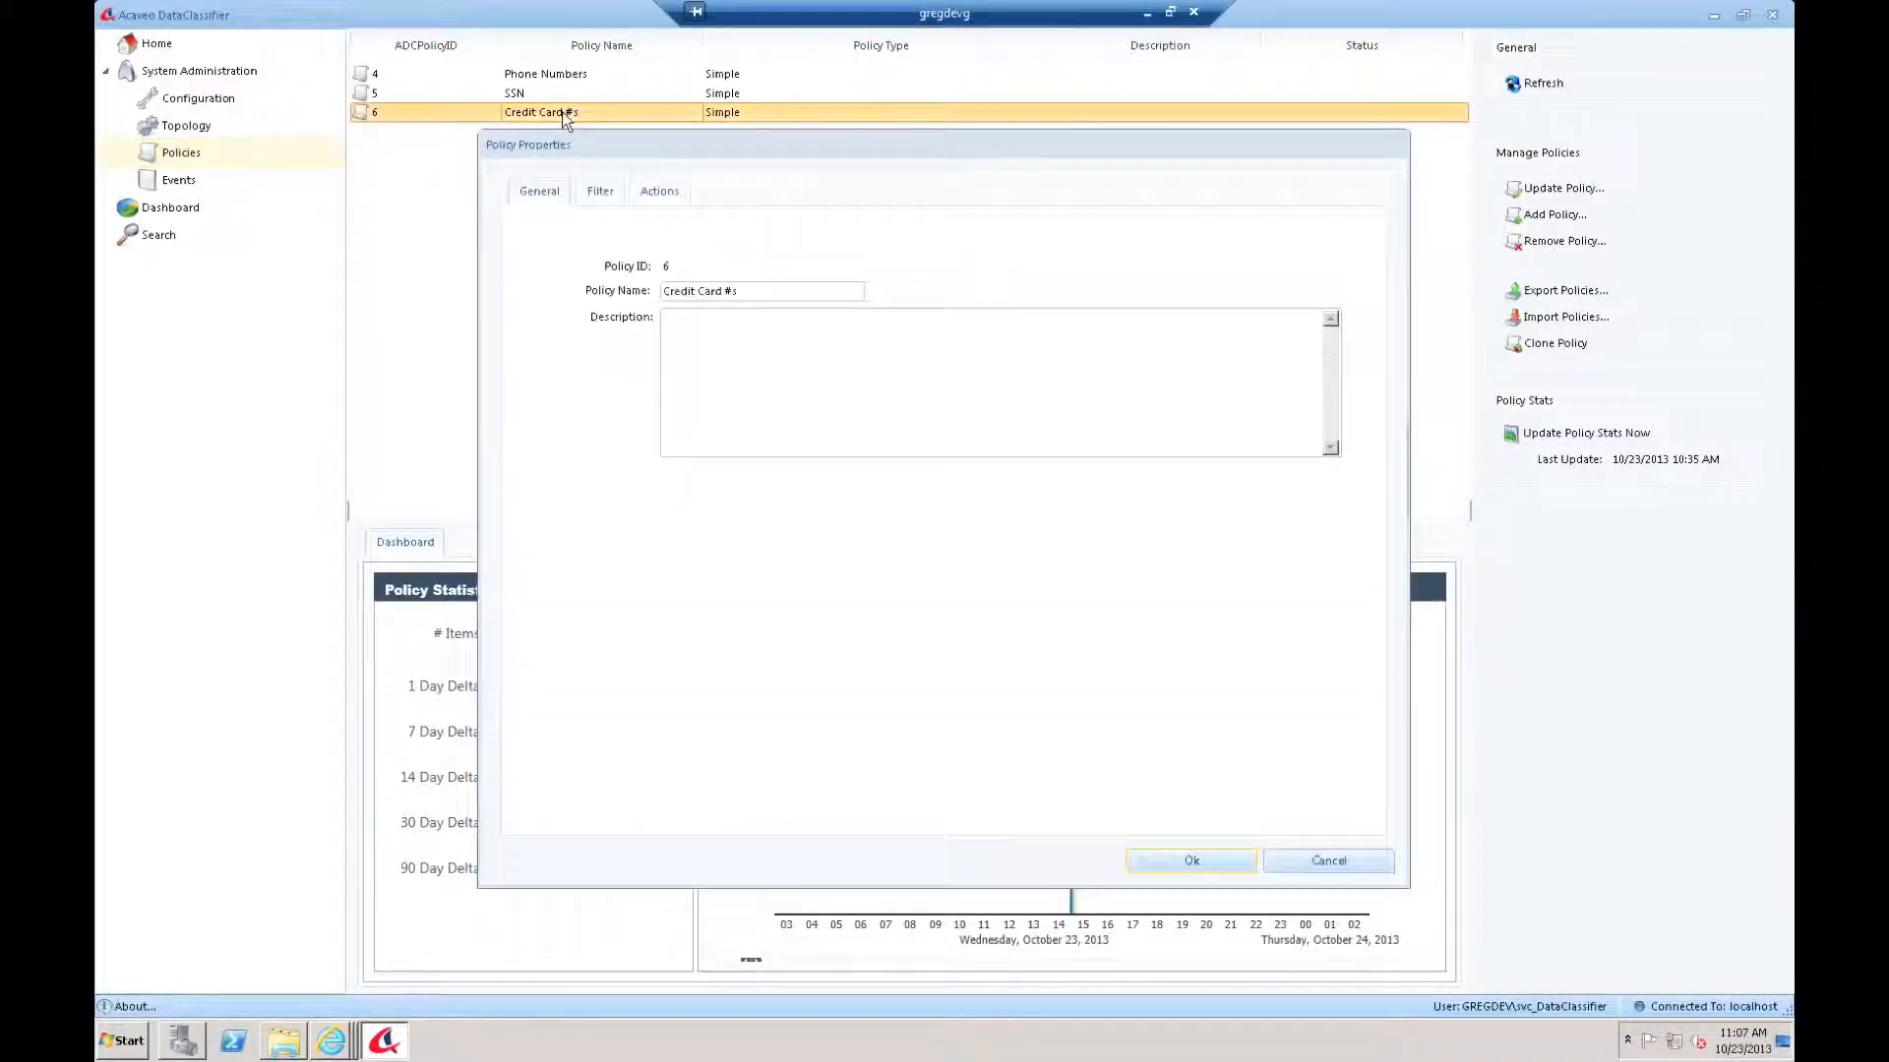
click(599, 192)
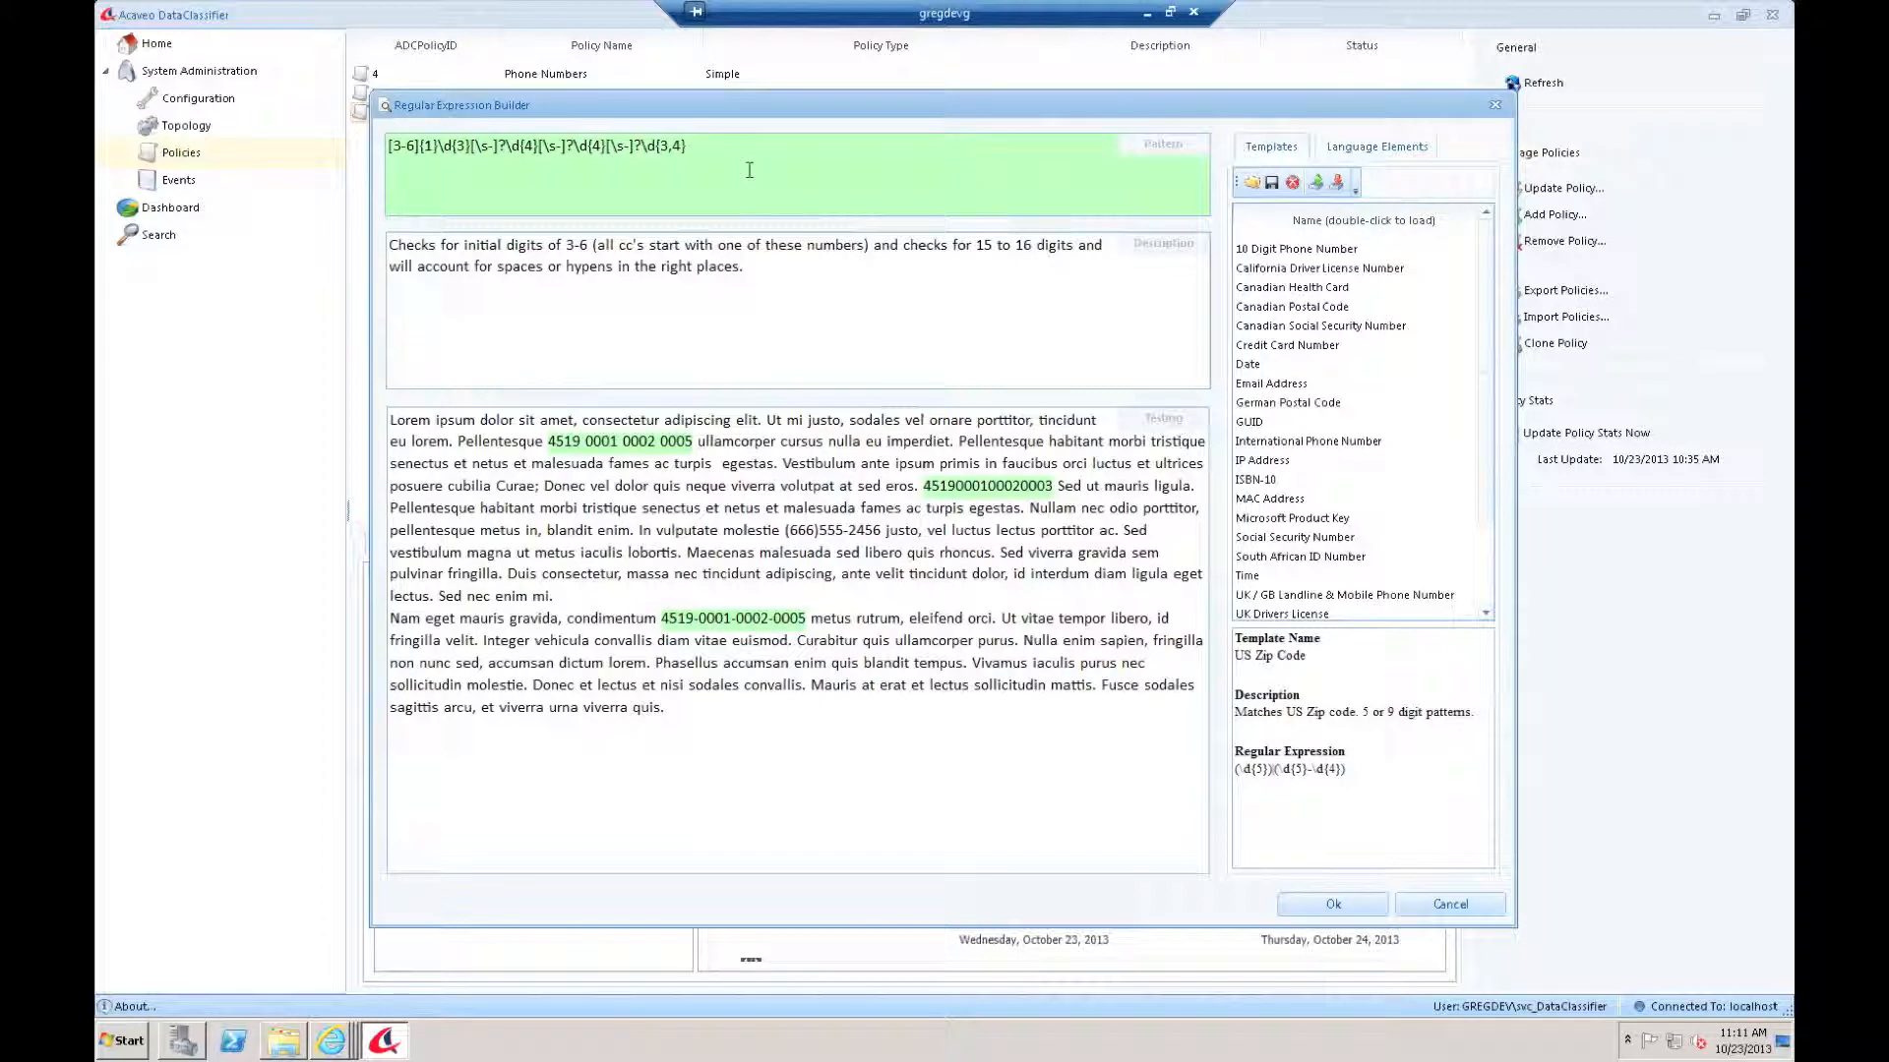
Try an unmatched opening parenthesis at the end of the credit card pattern, remove it, and highlight the pattern's description.
click(748, 171)
text(()
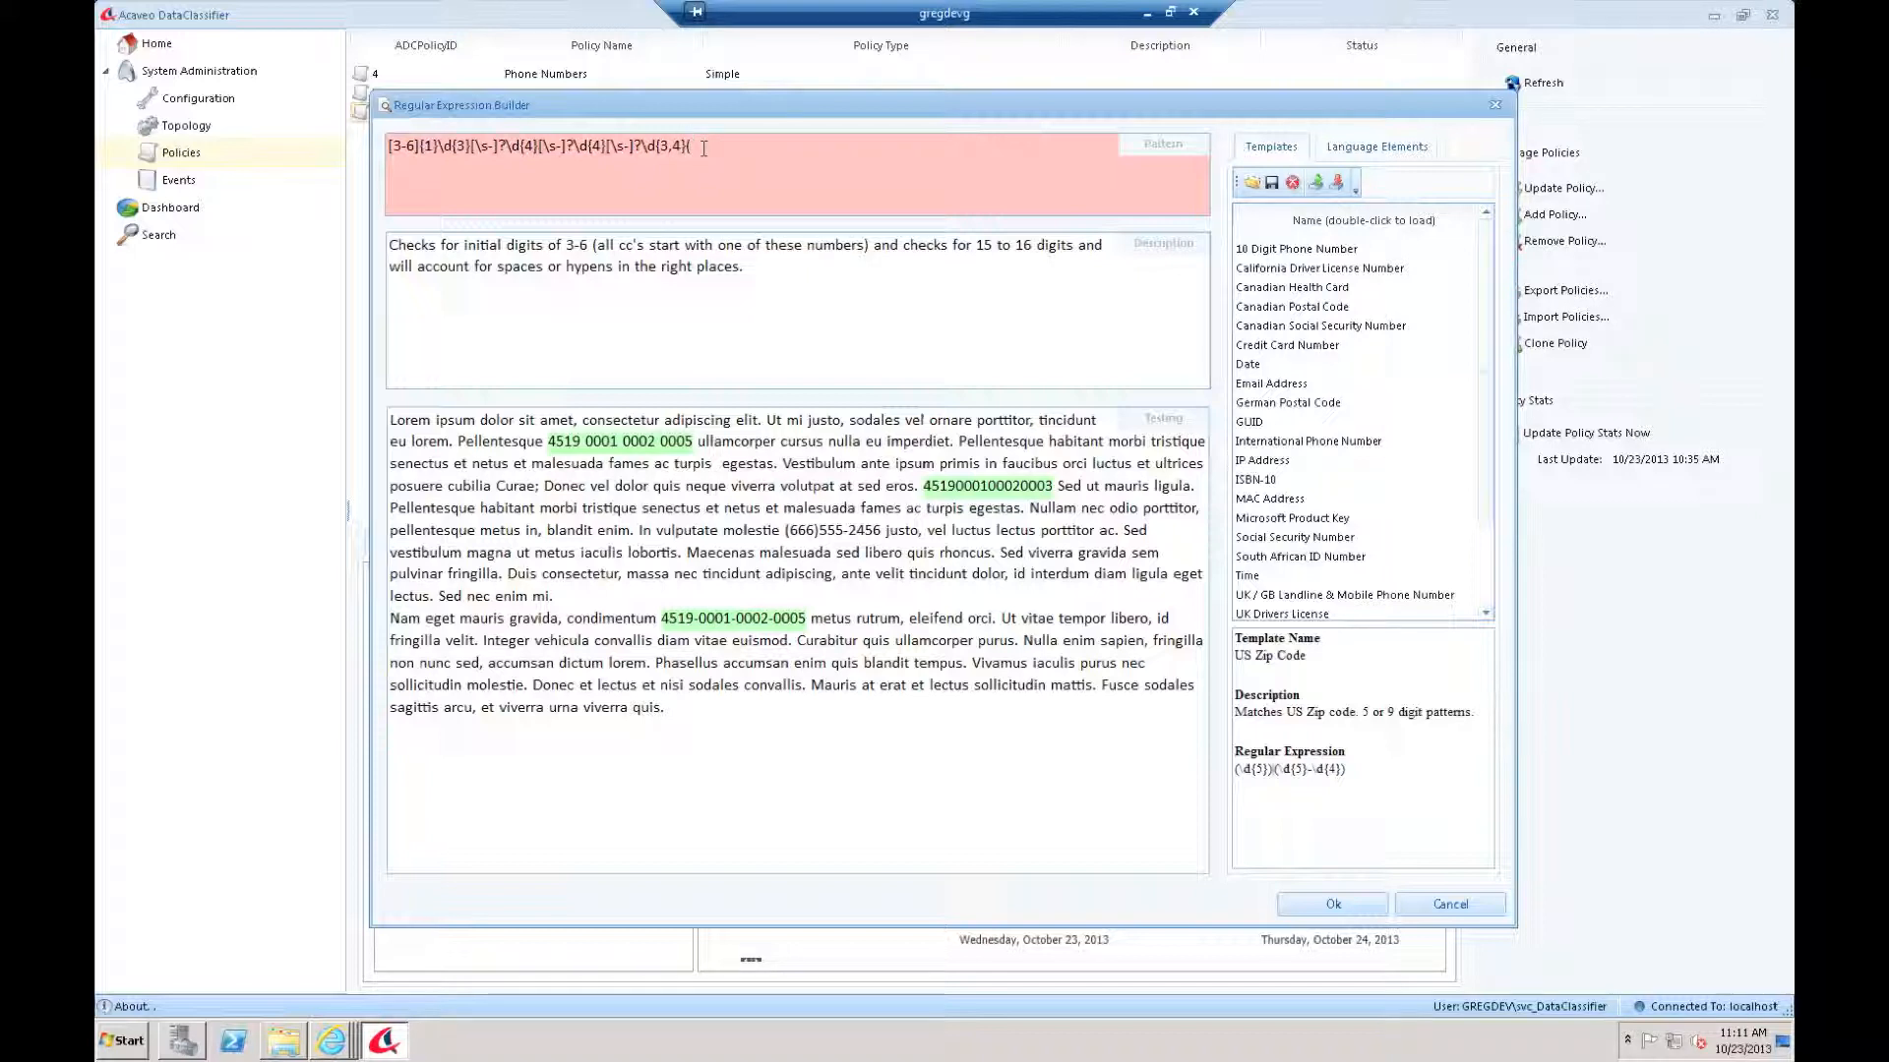
key(BackSpace)
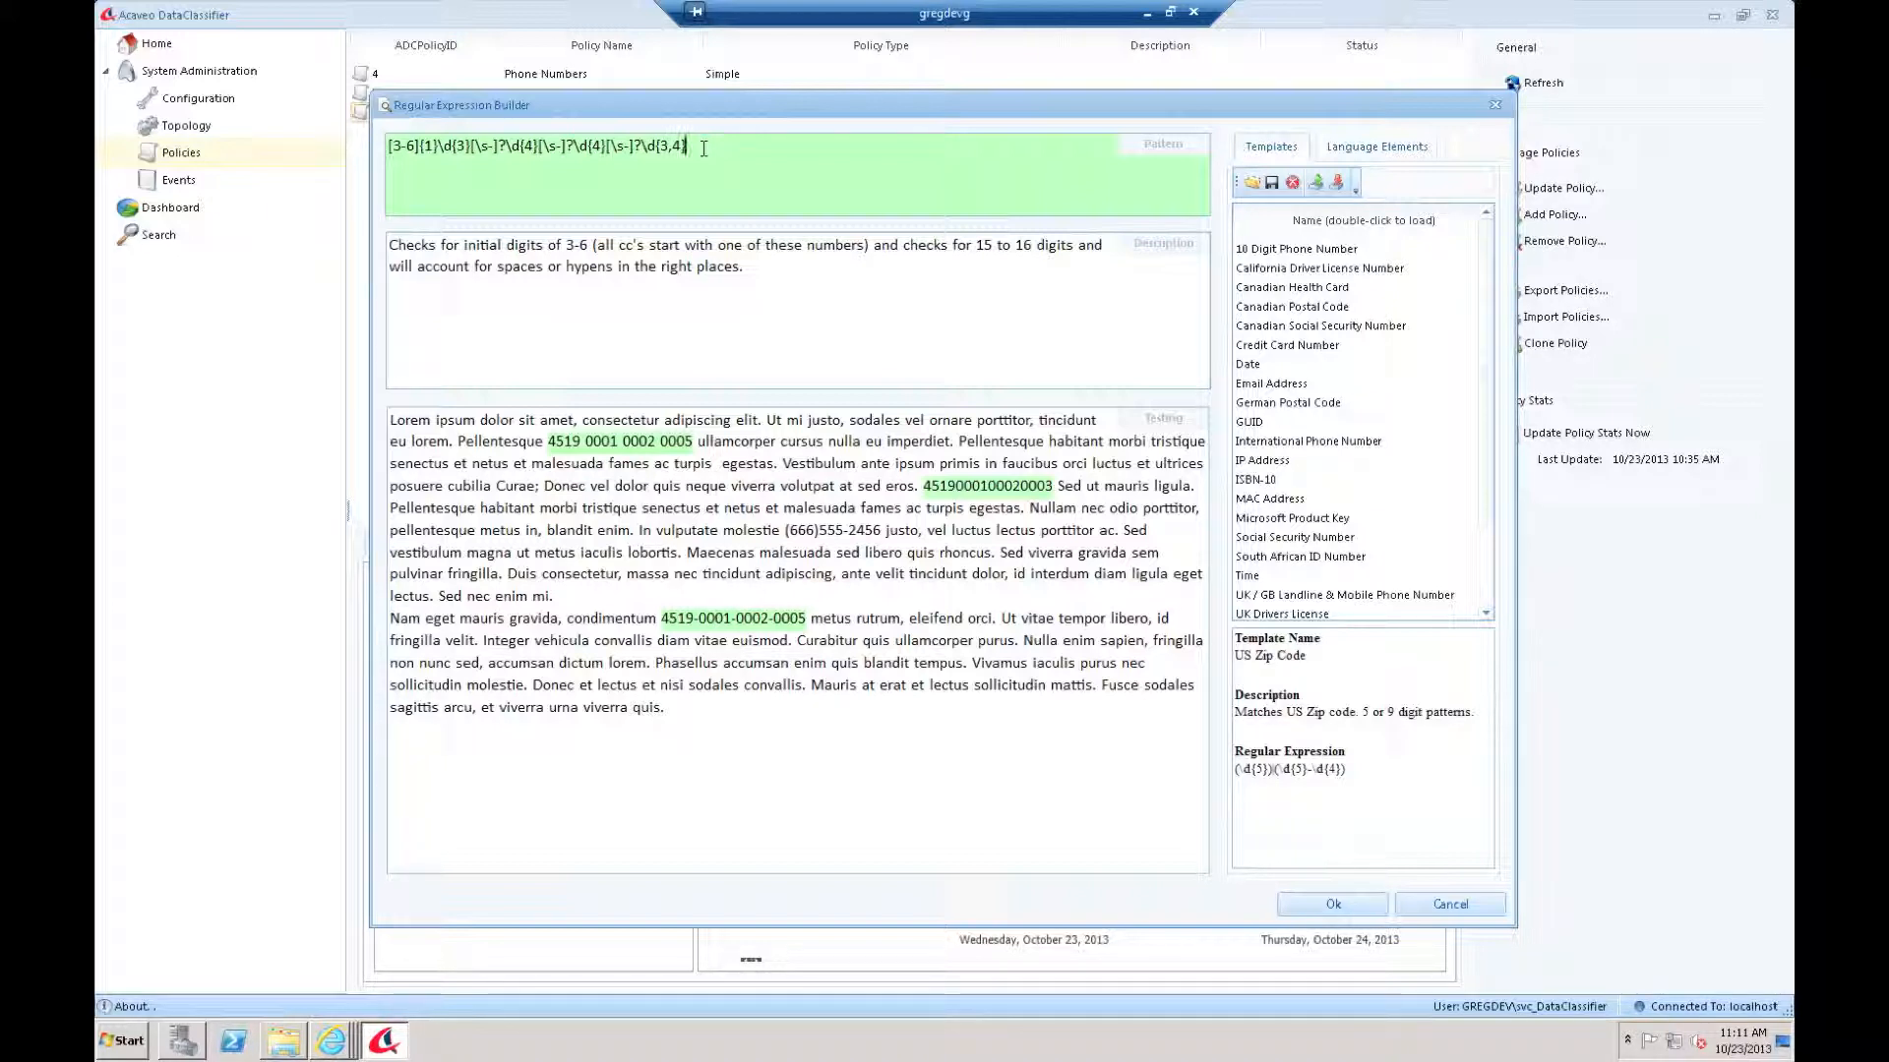
drag(787, 283, 384, 201)
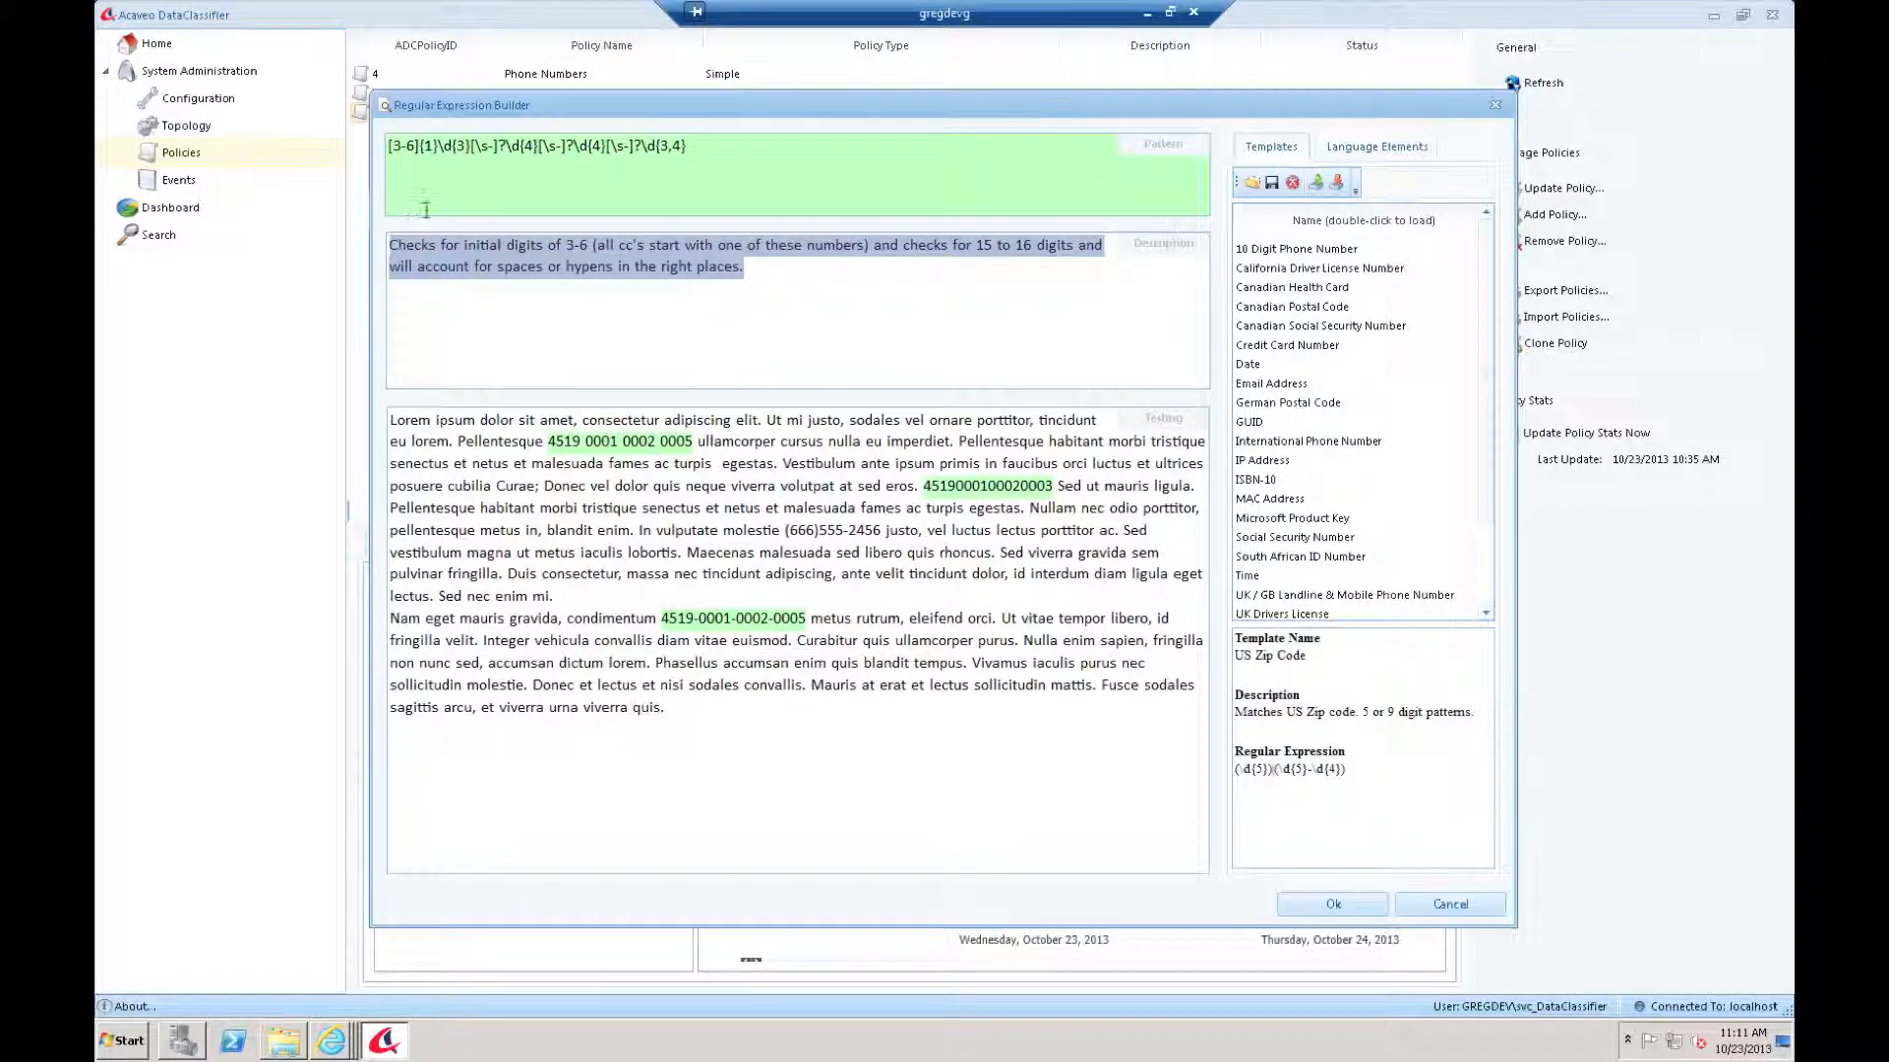
Test the pattern by inserting the letter s into the hyphenated card number in the sample text, and remove the letter again.
click(627, 440)
click(668, 617)
text(s)
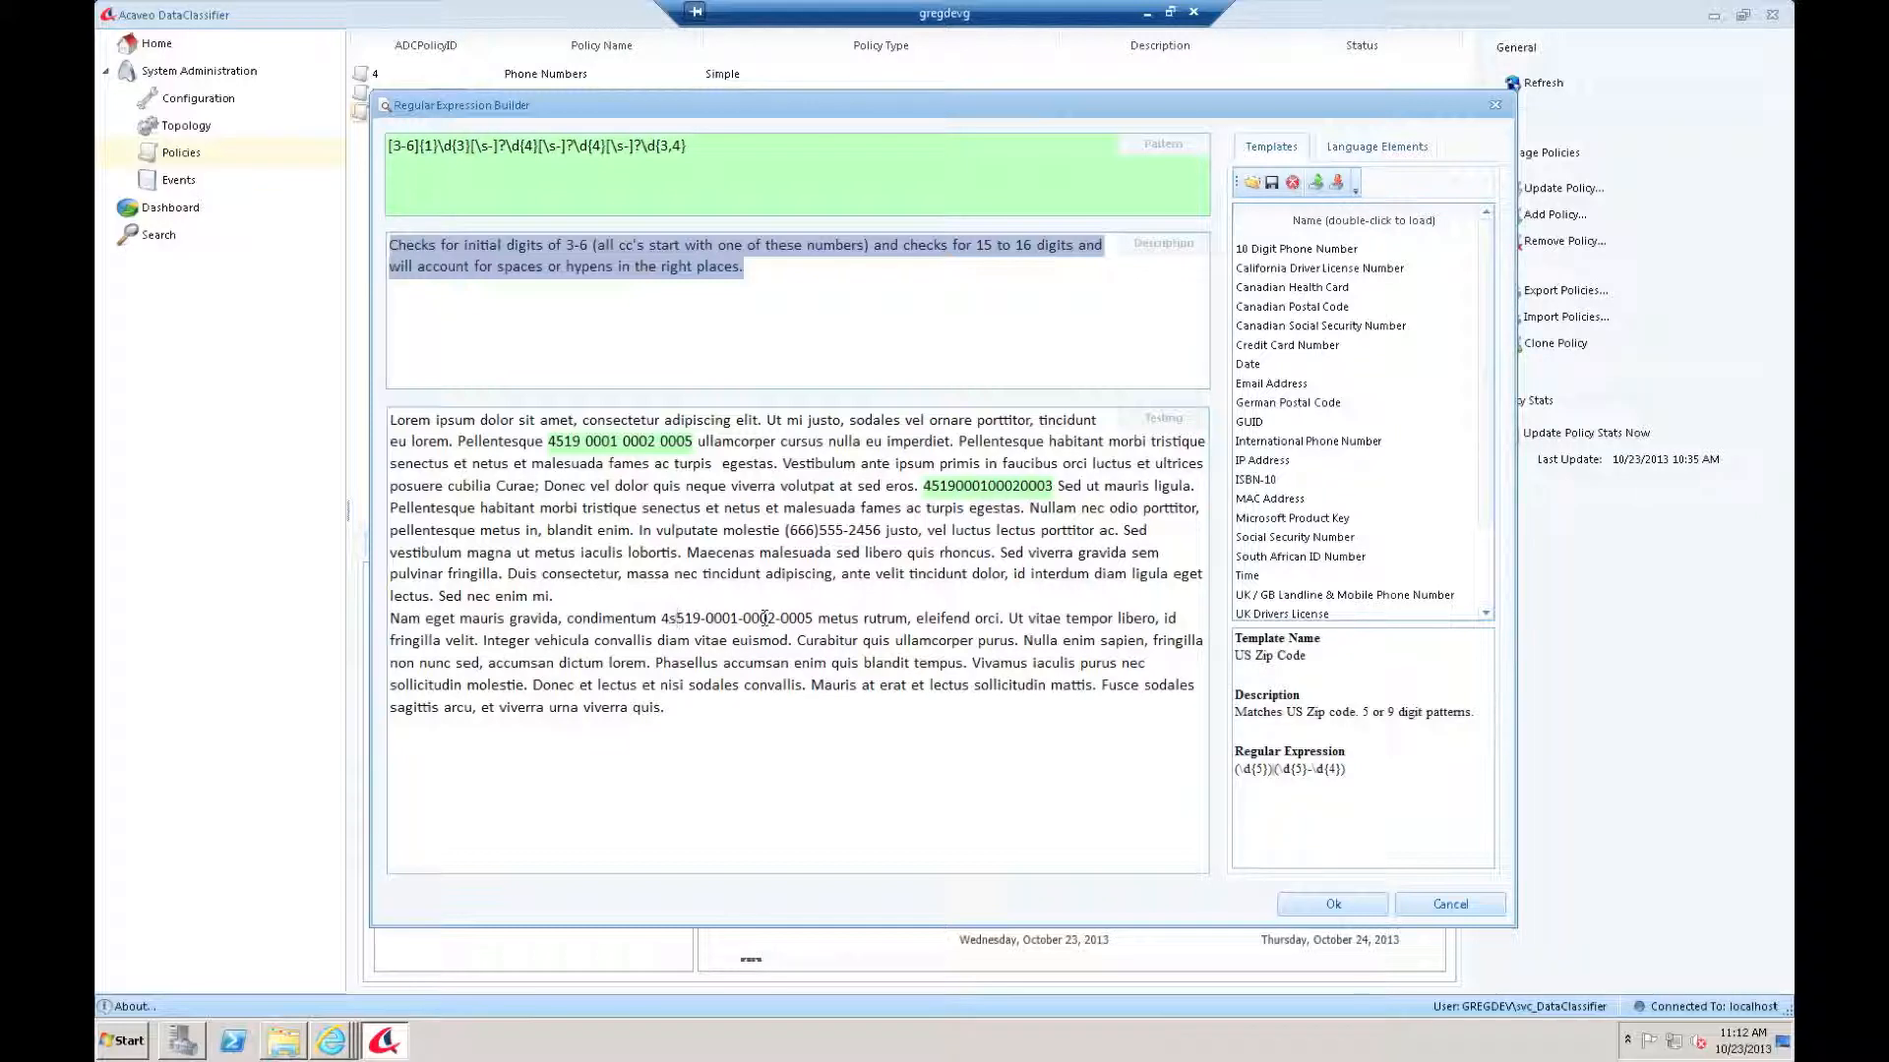
key(BackSpace)
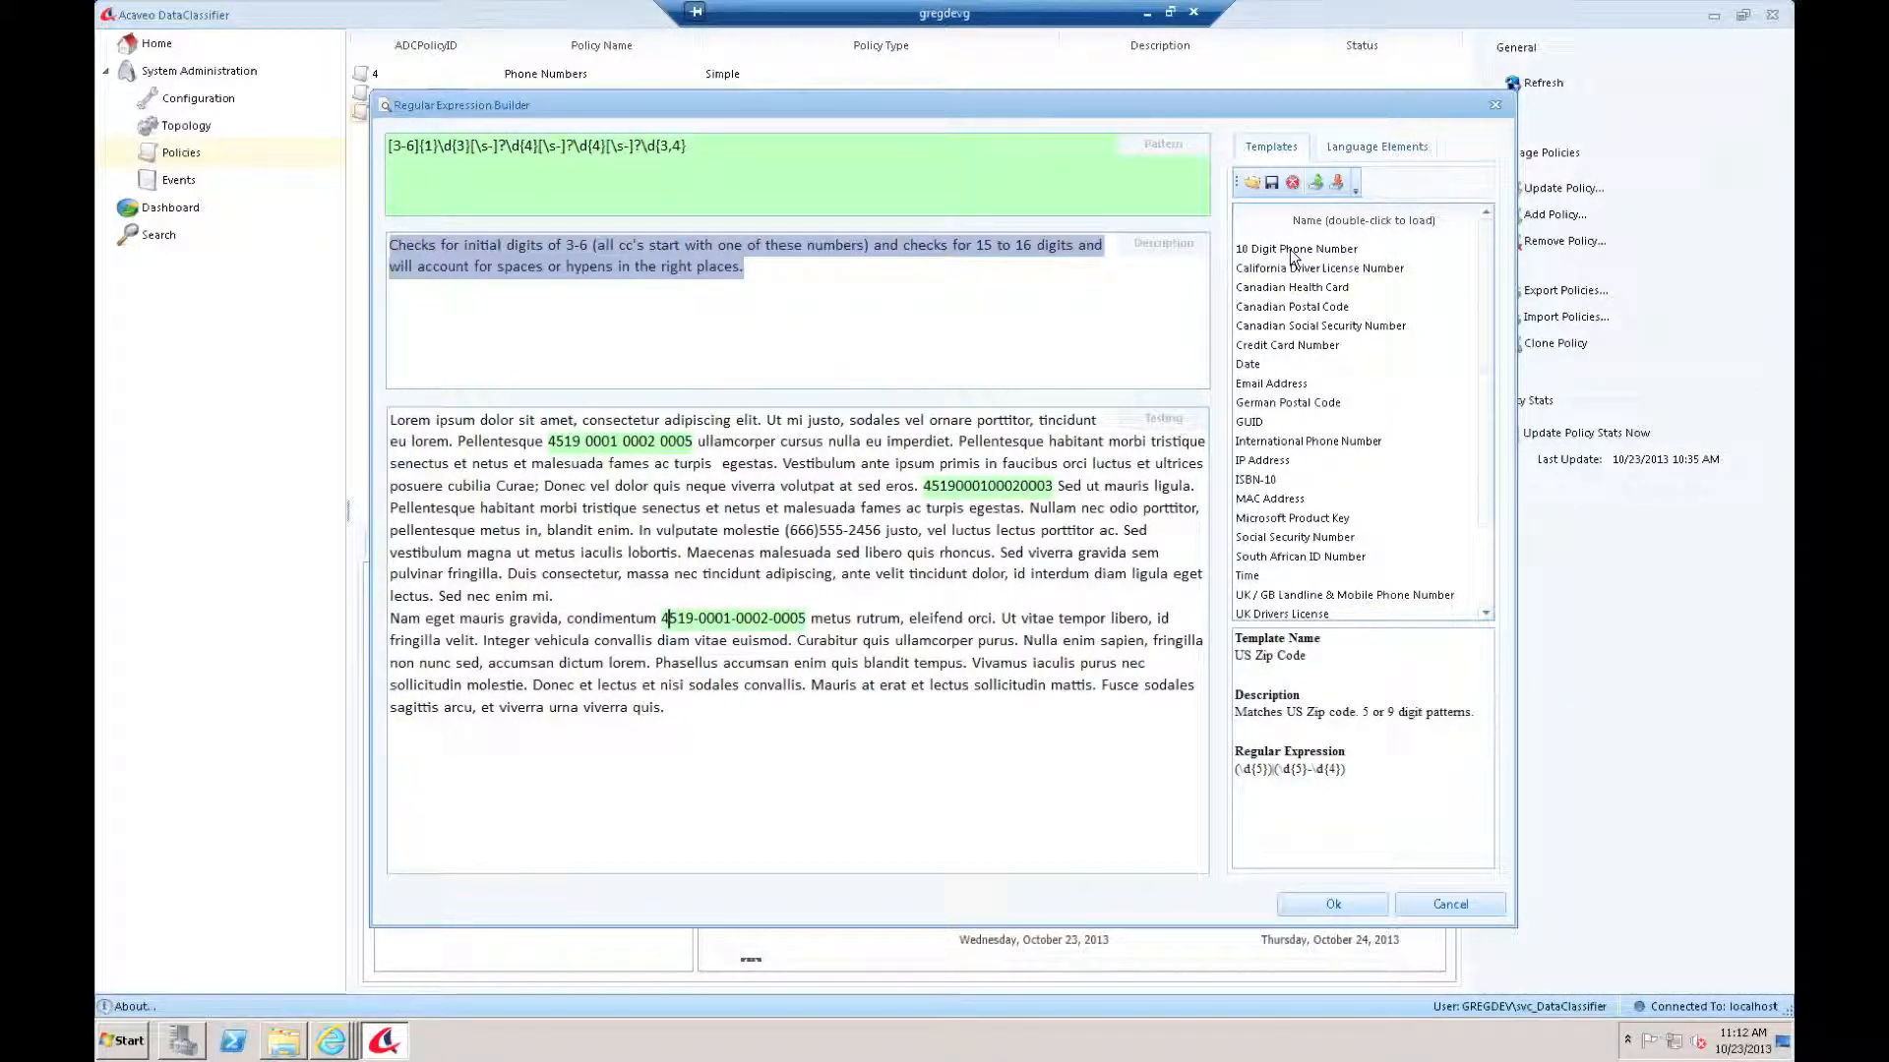
Load the Canadian Postal Code template into the regular expression builder.
double_click(1295, 307)
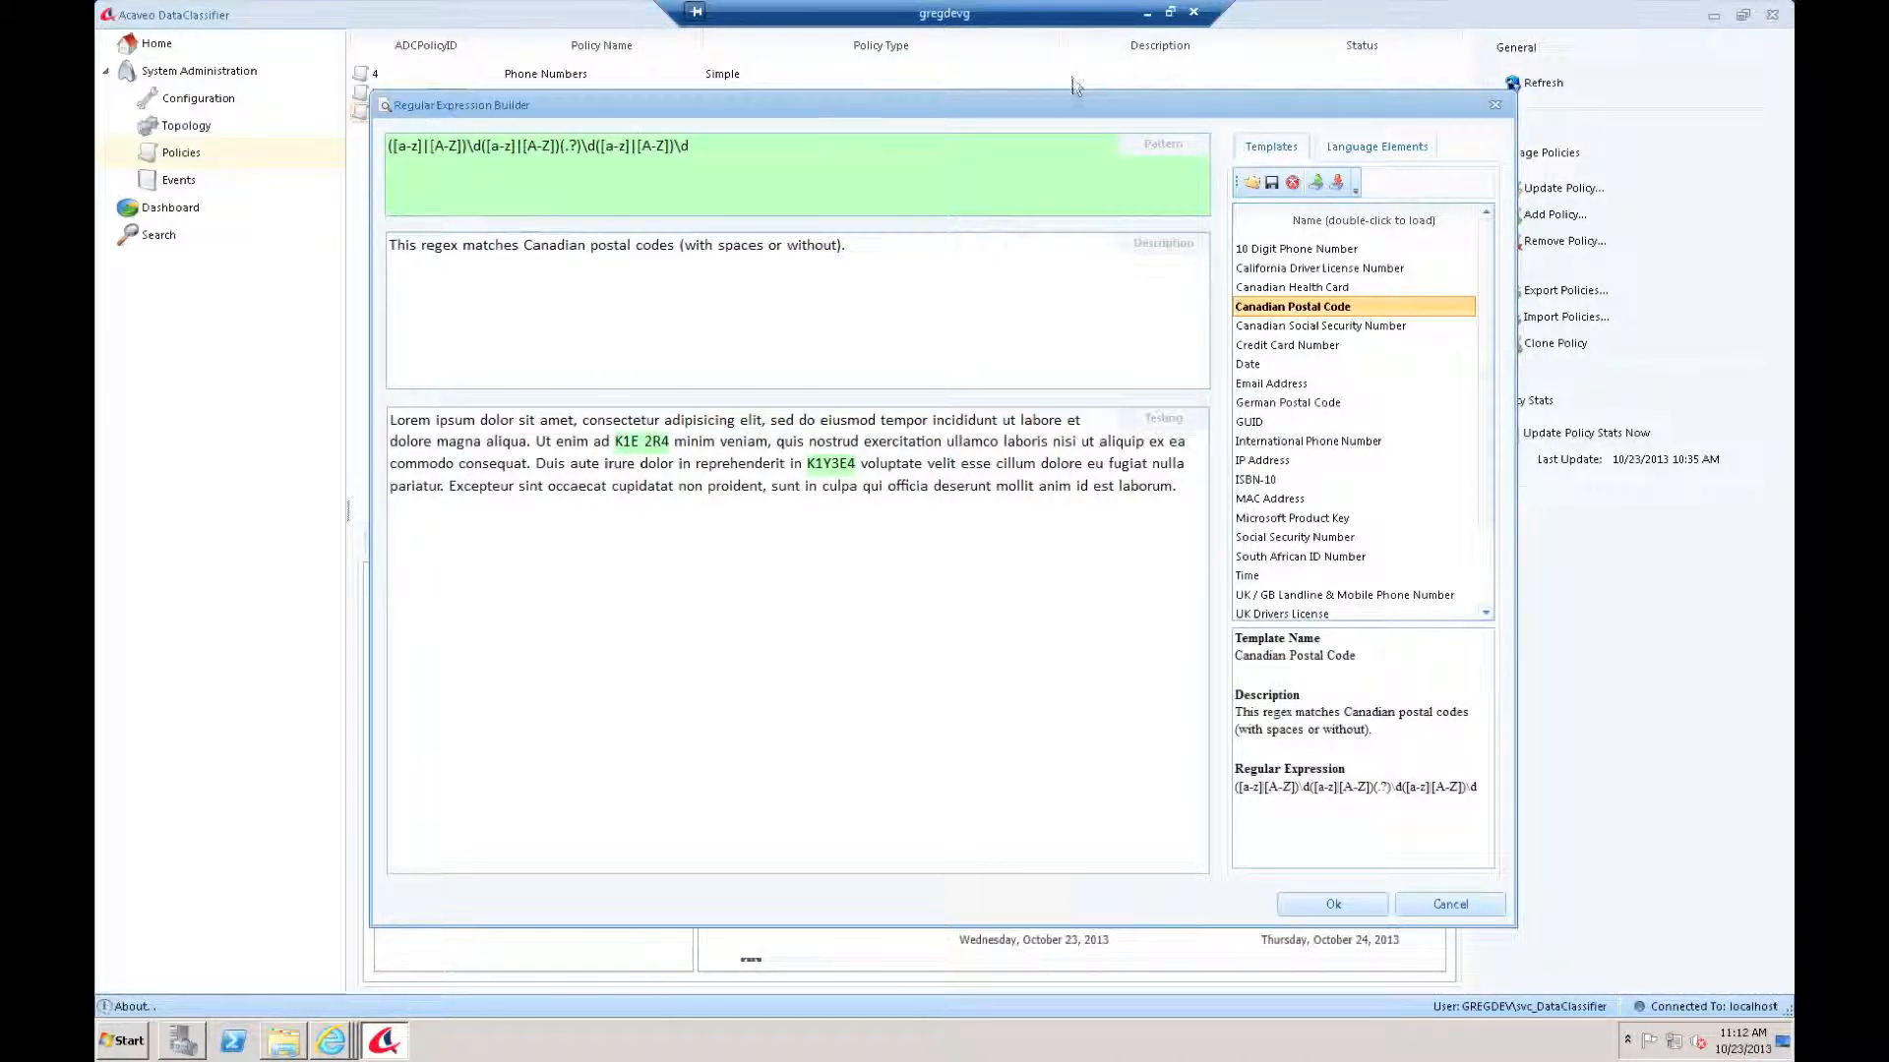
click(831, 161)
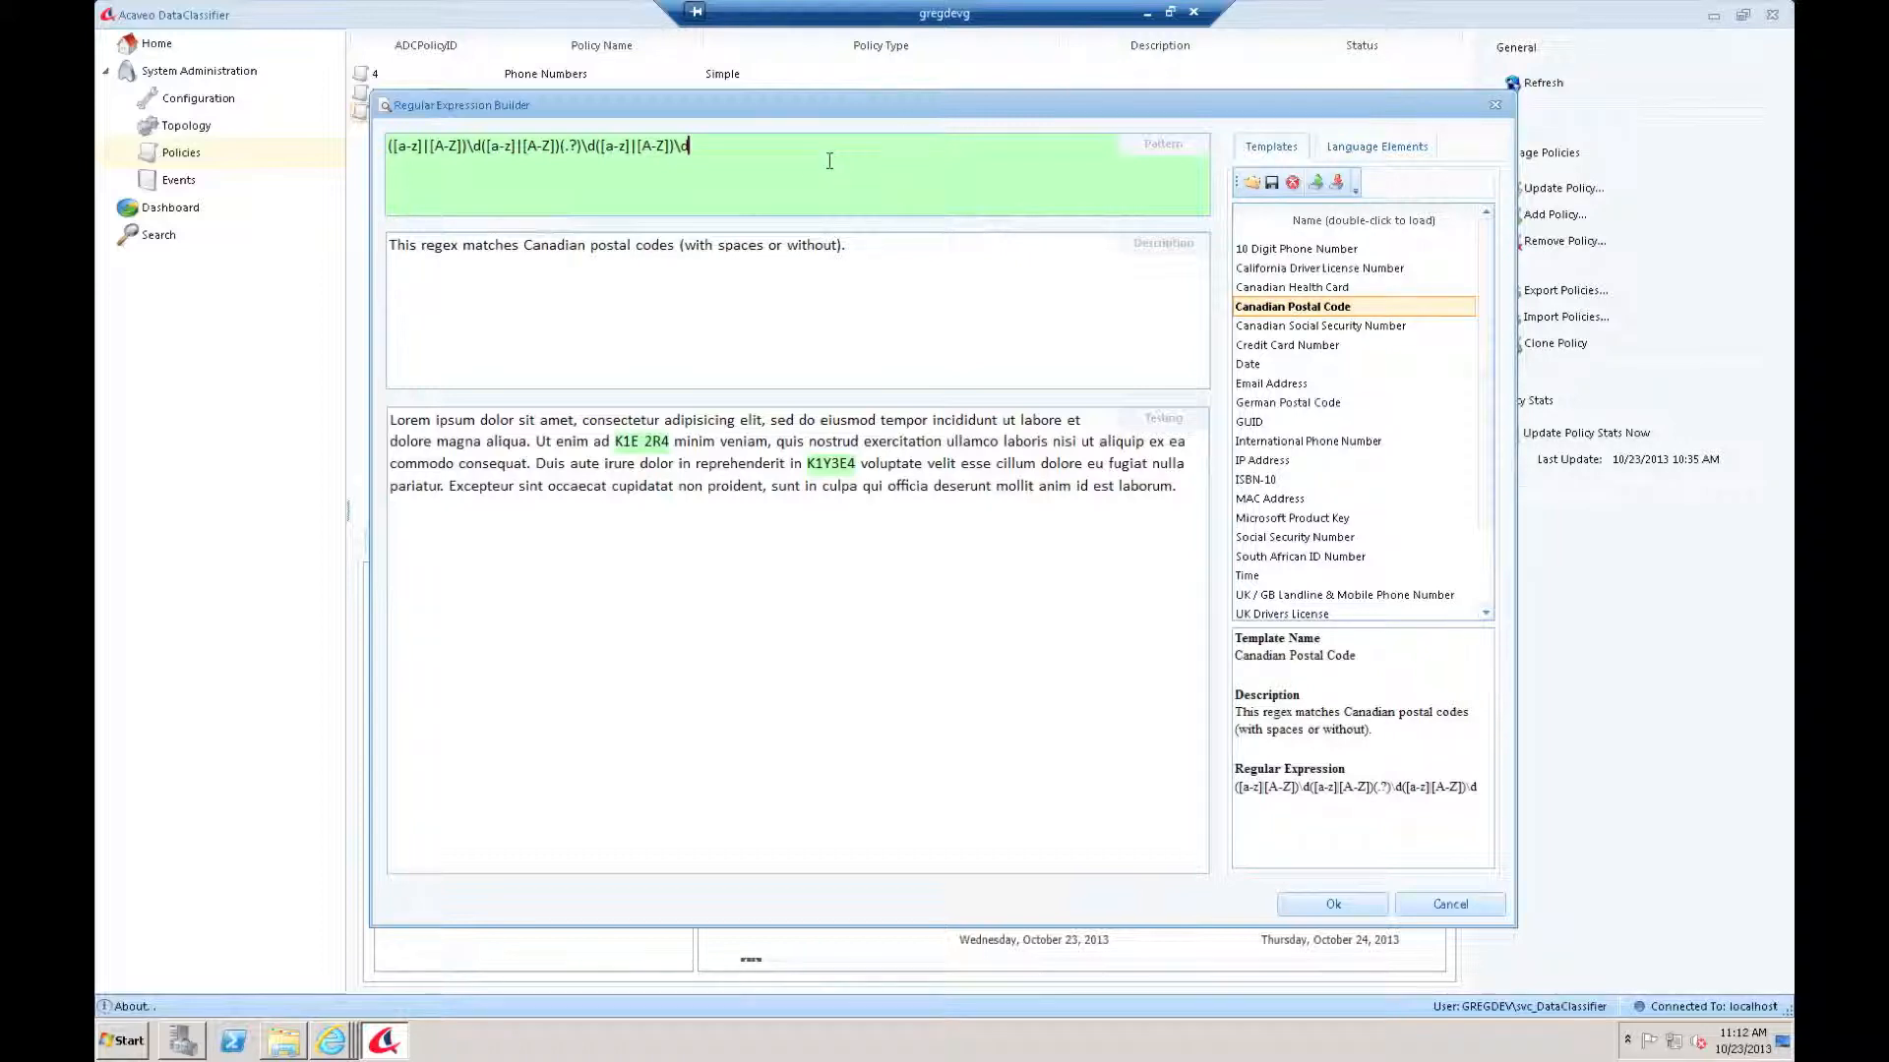
Examine the Character Escapes and Character Classes language elements, including \w, \p{name} and [^character_group], and cancel the regular expression builder.
click(1400, 142)
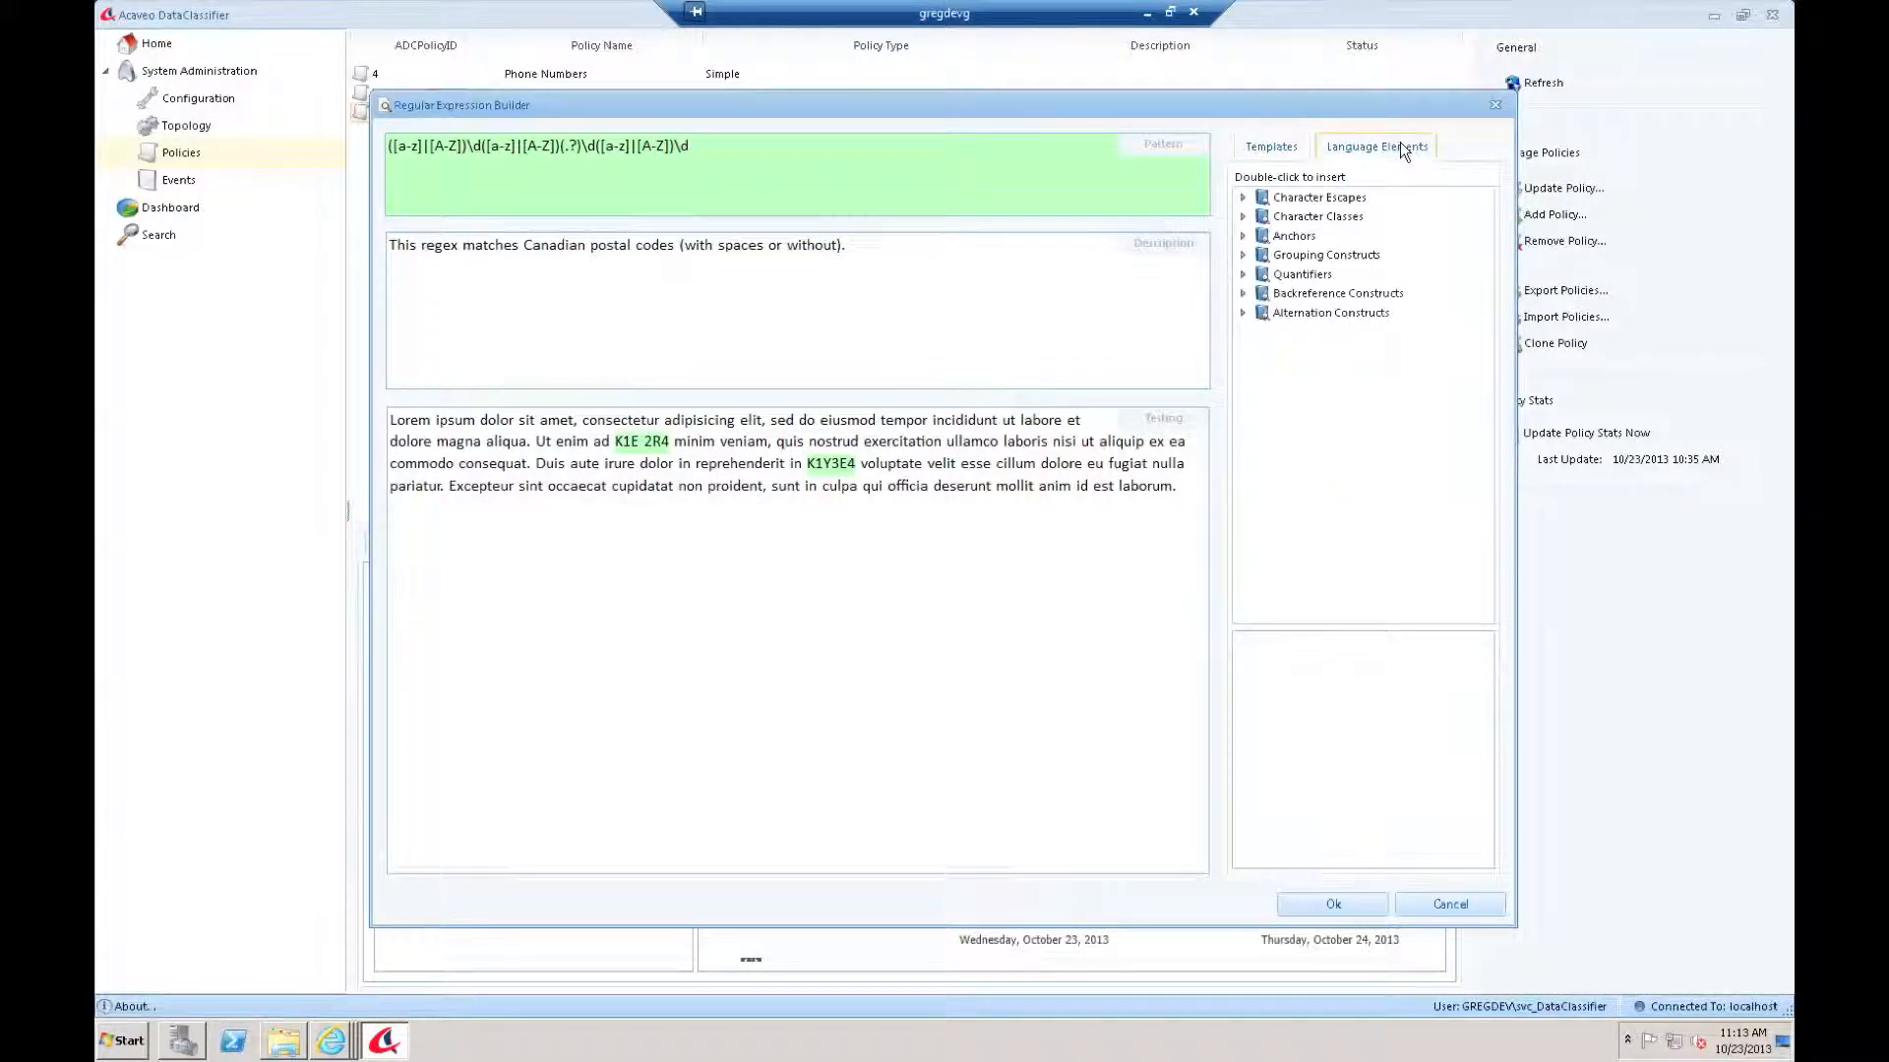
click(1243, 199)
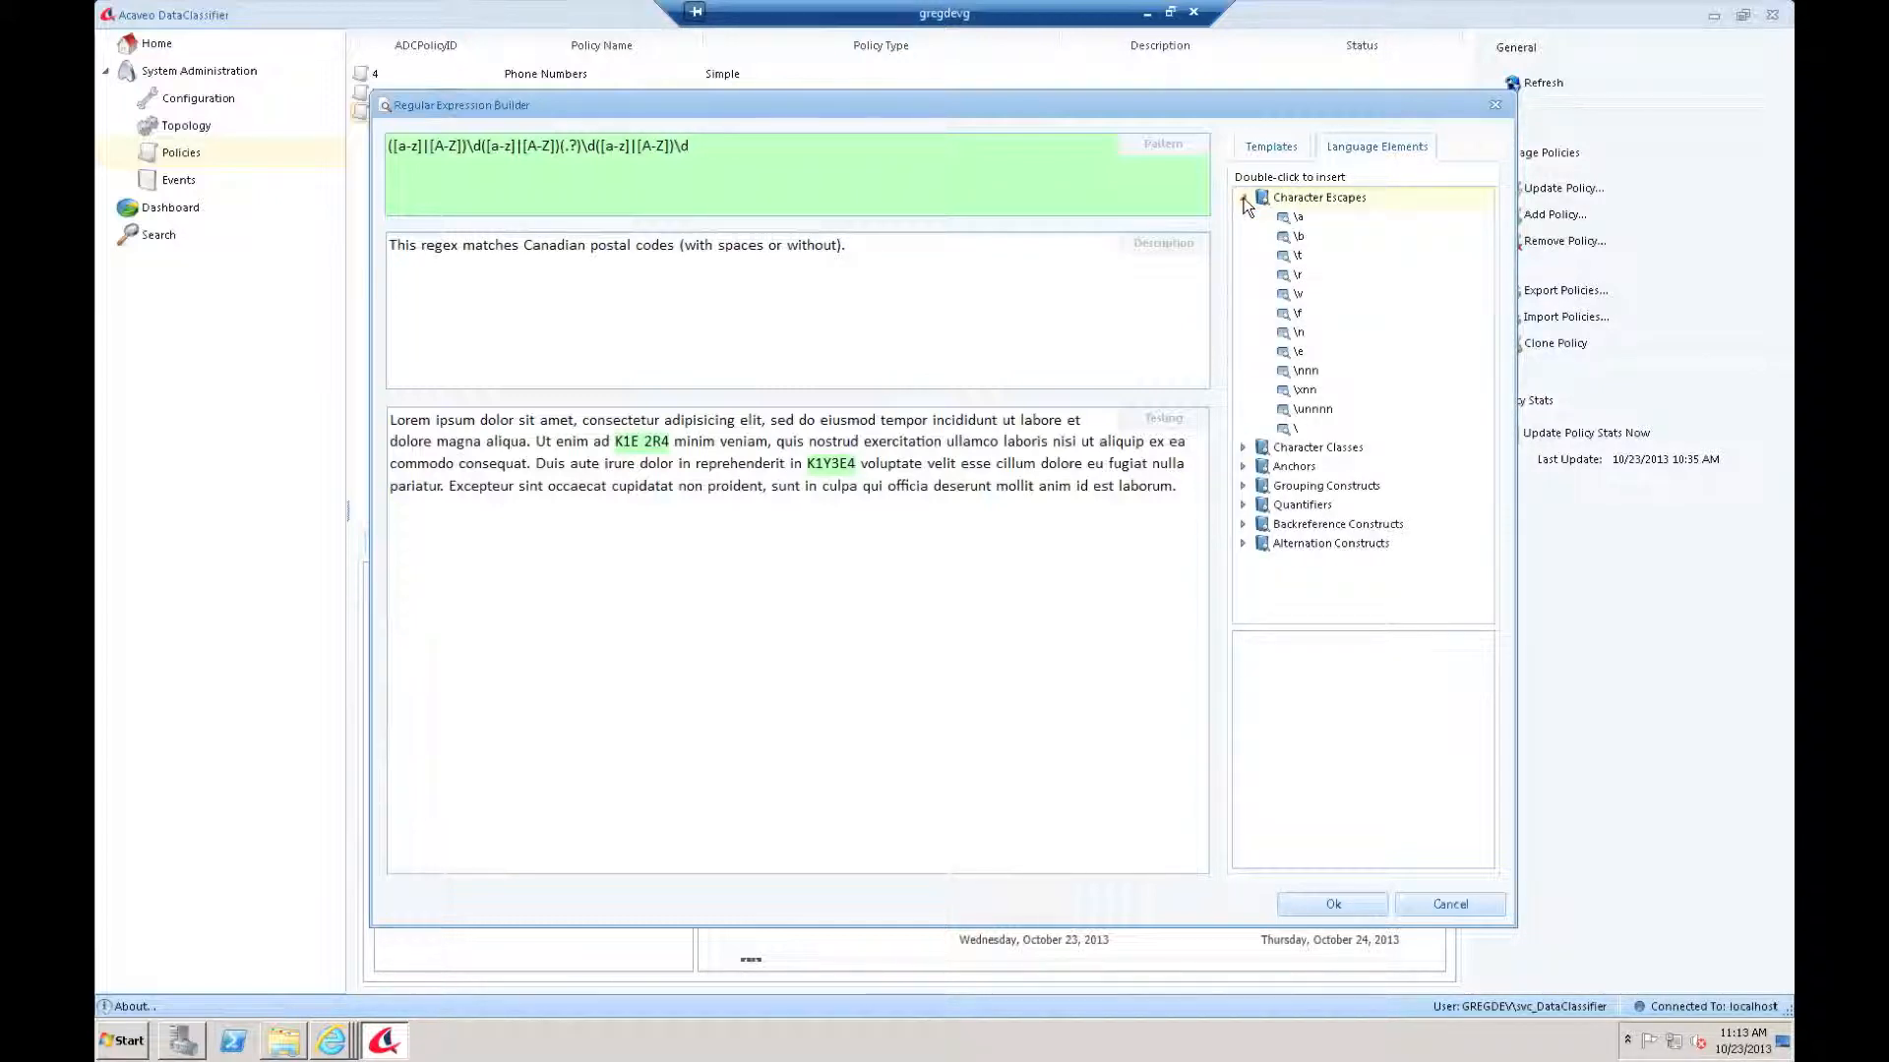
click(1243, 199)
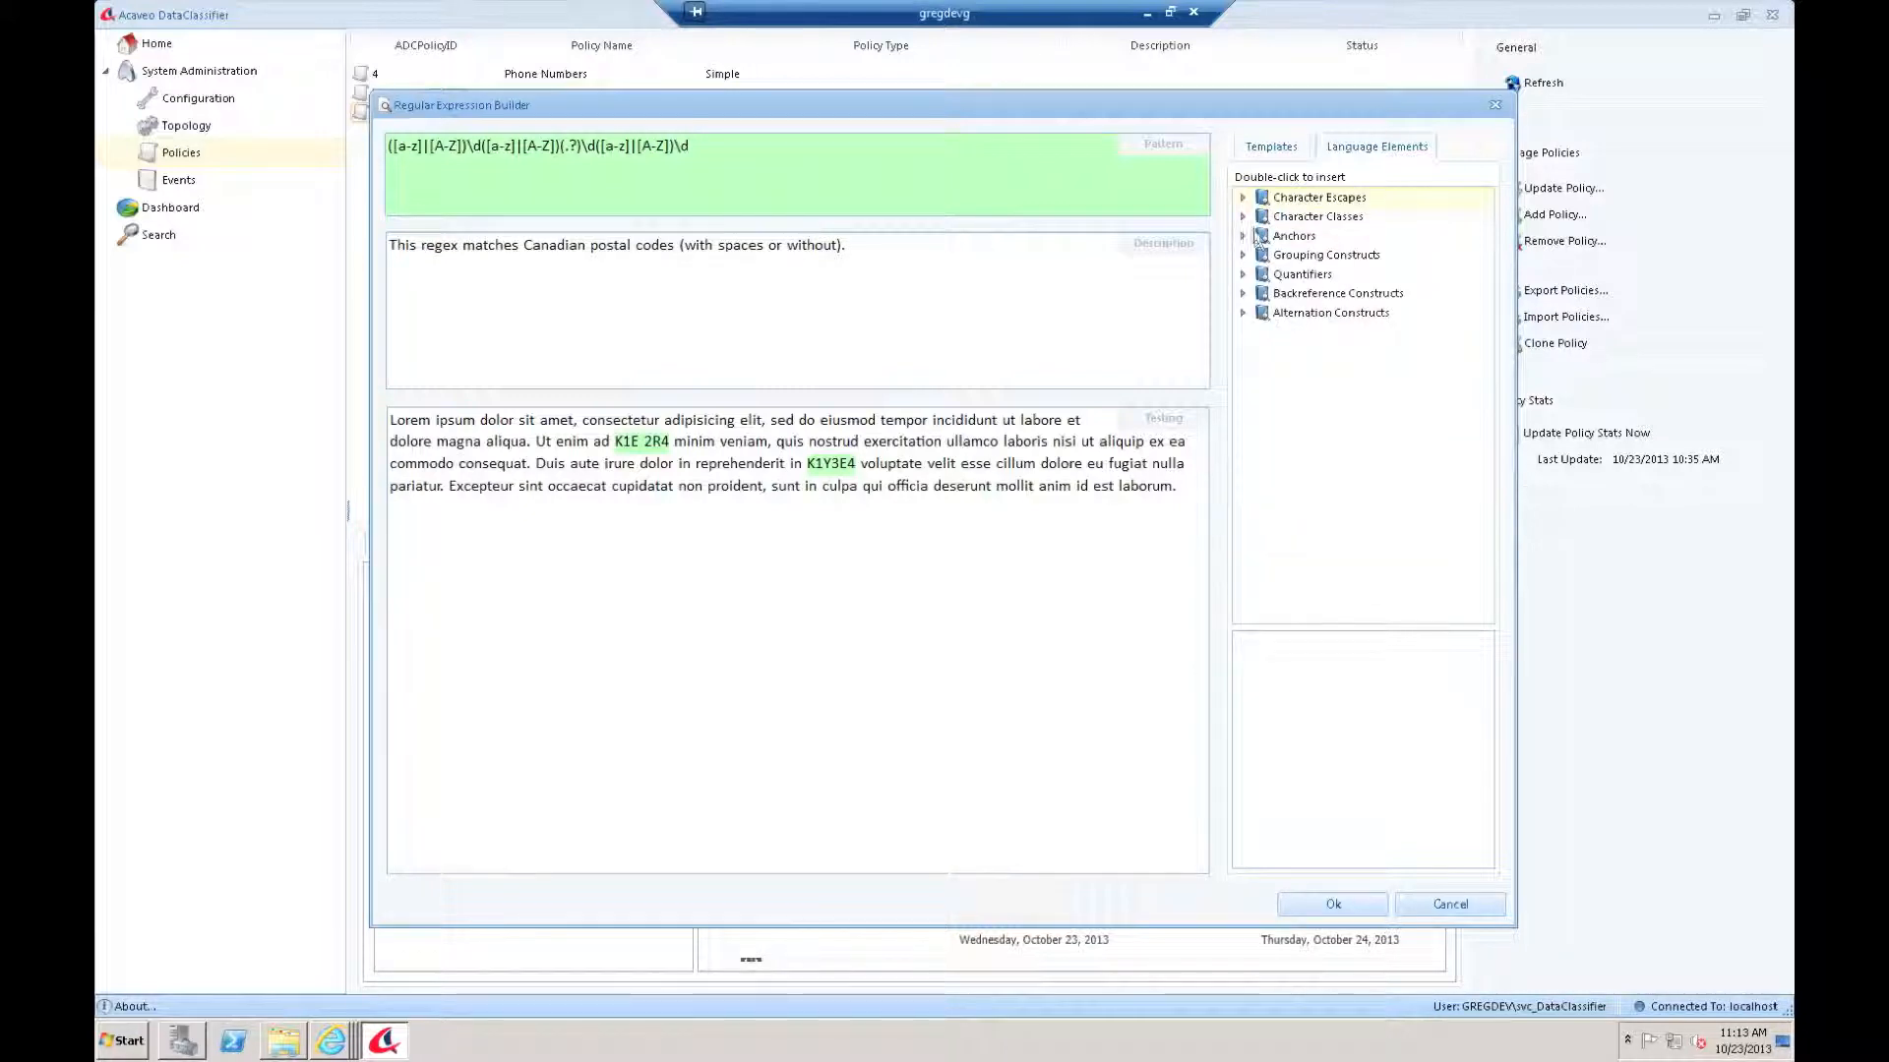
click(1242, 216)
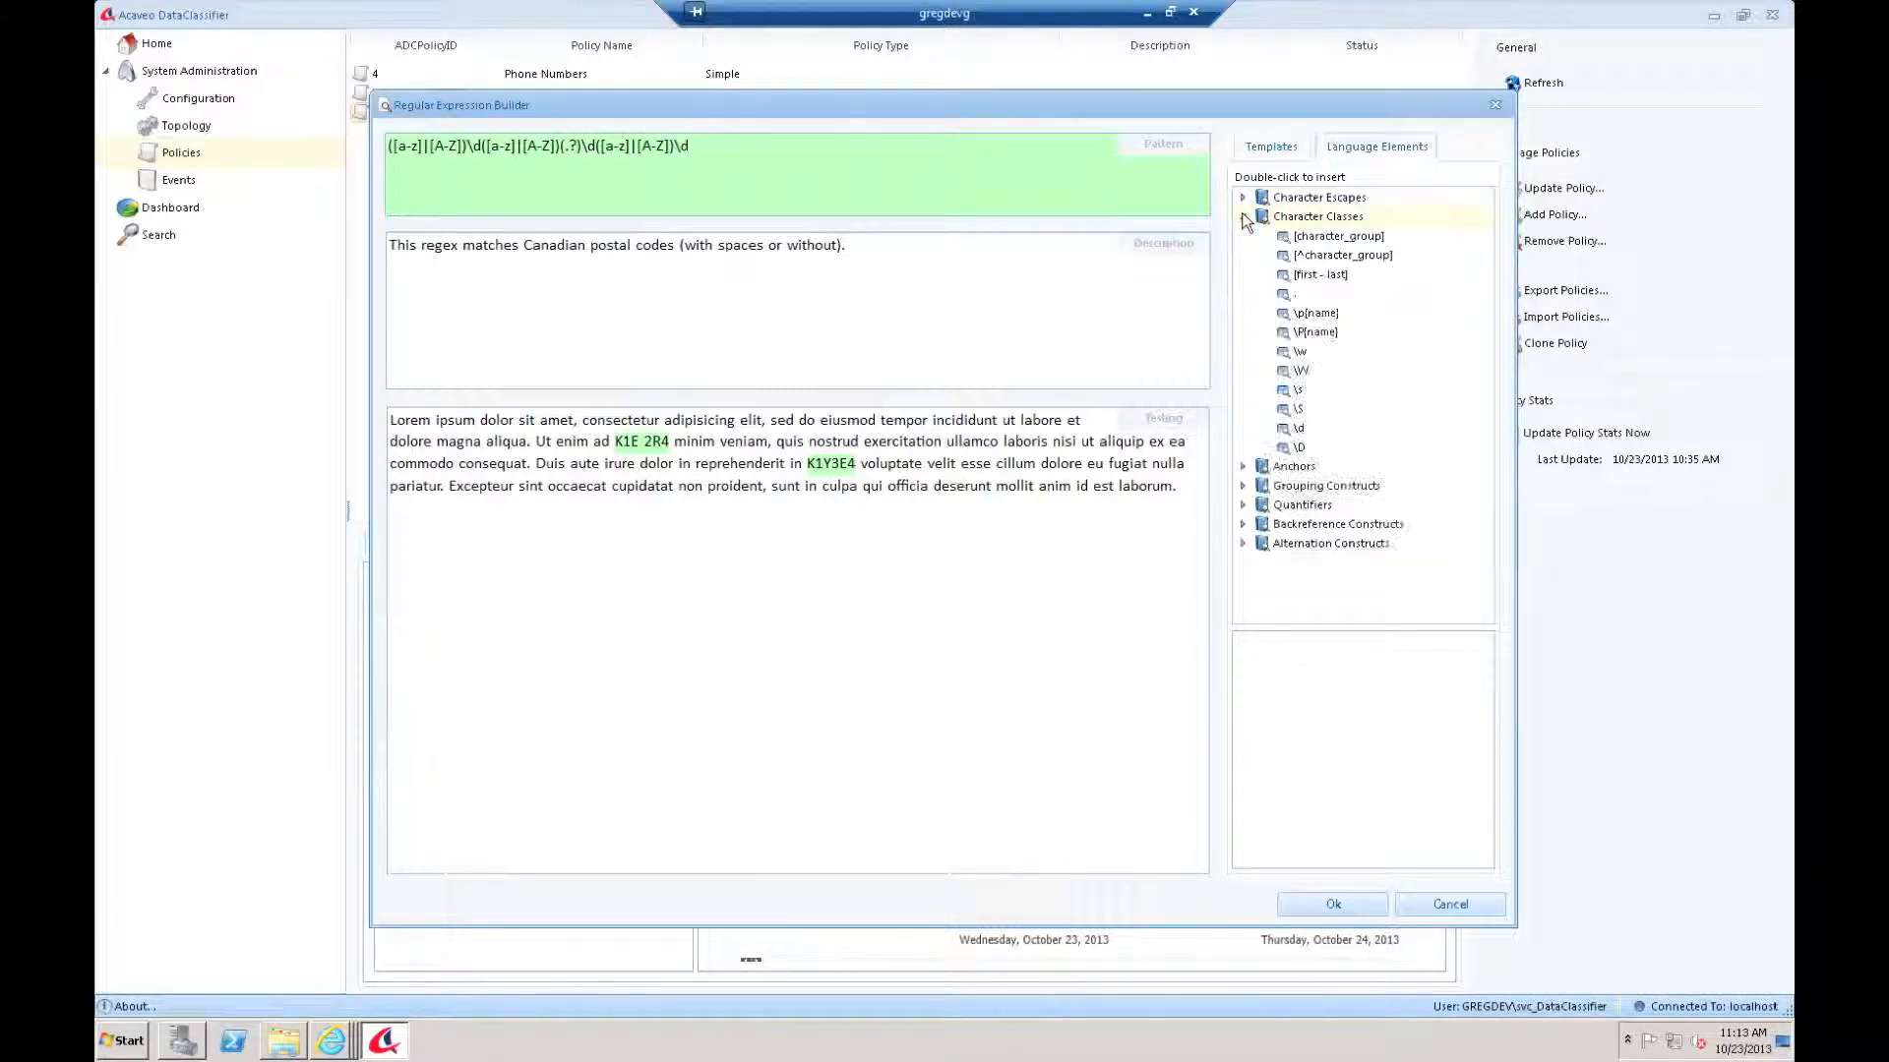
click(1318, 354)
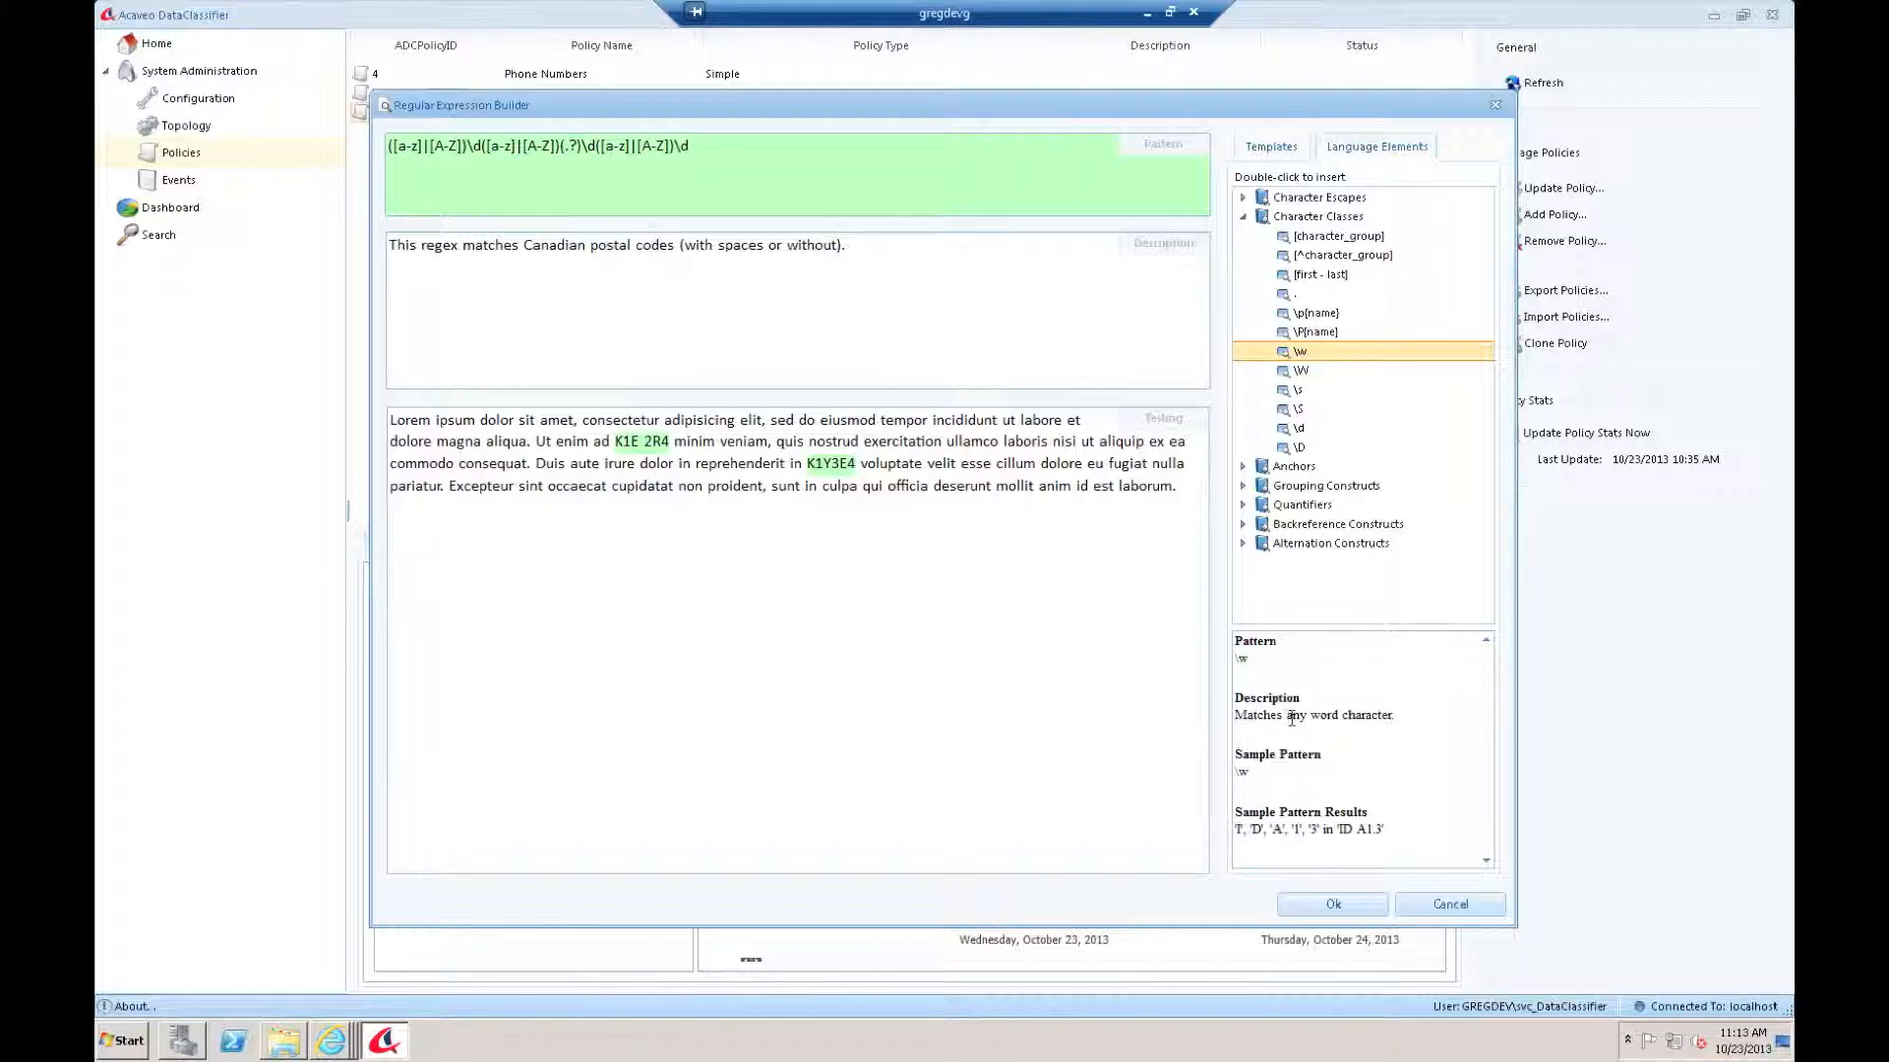
click(1234, 774)
double_click(1234, 774)
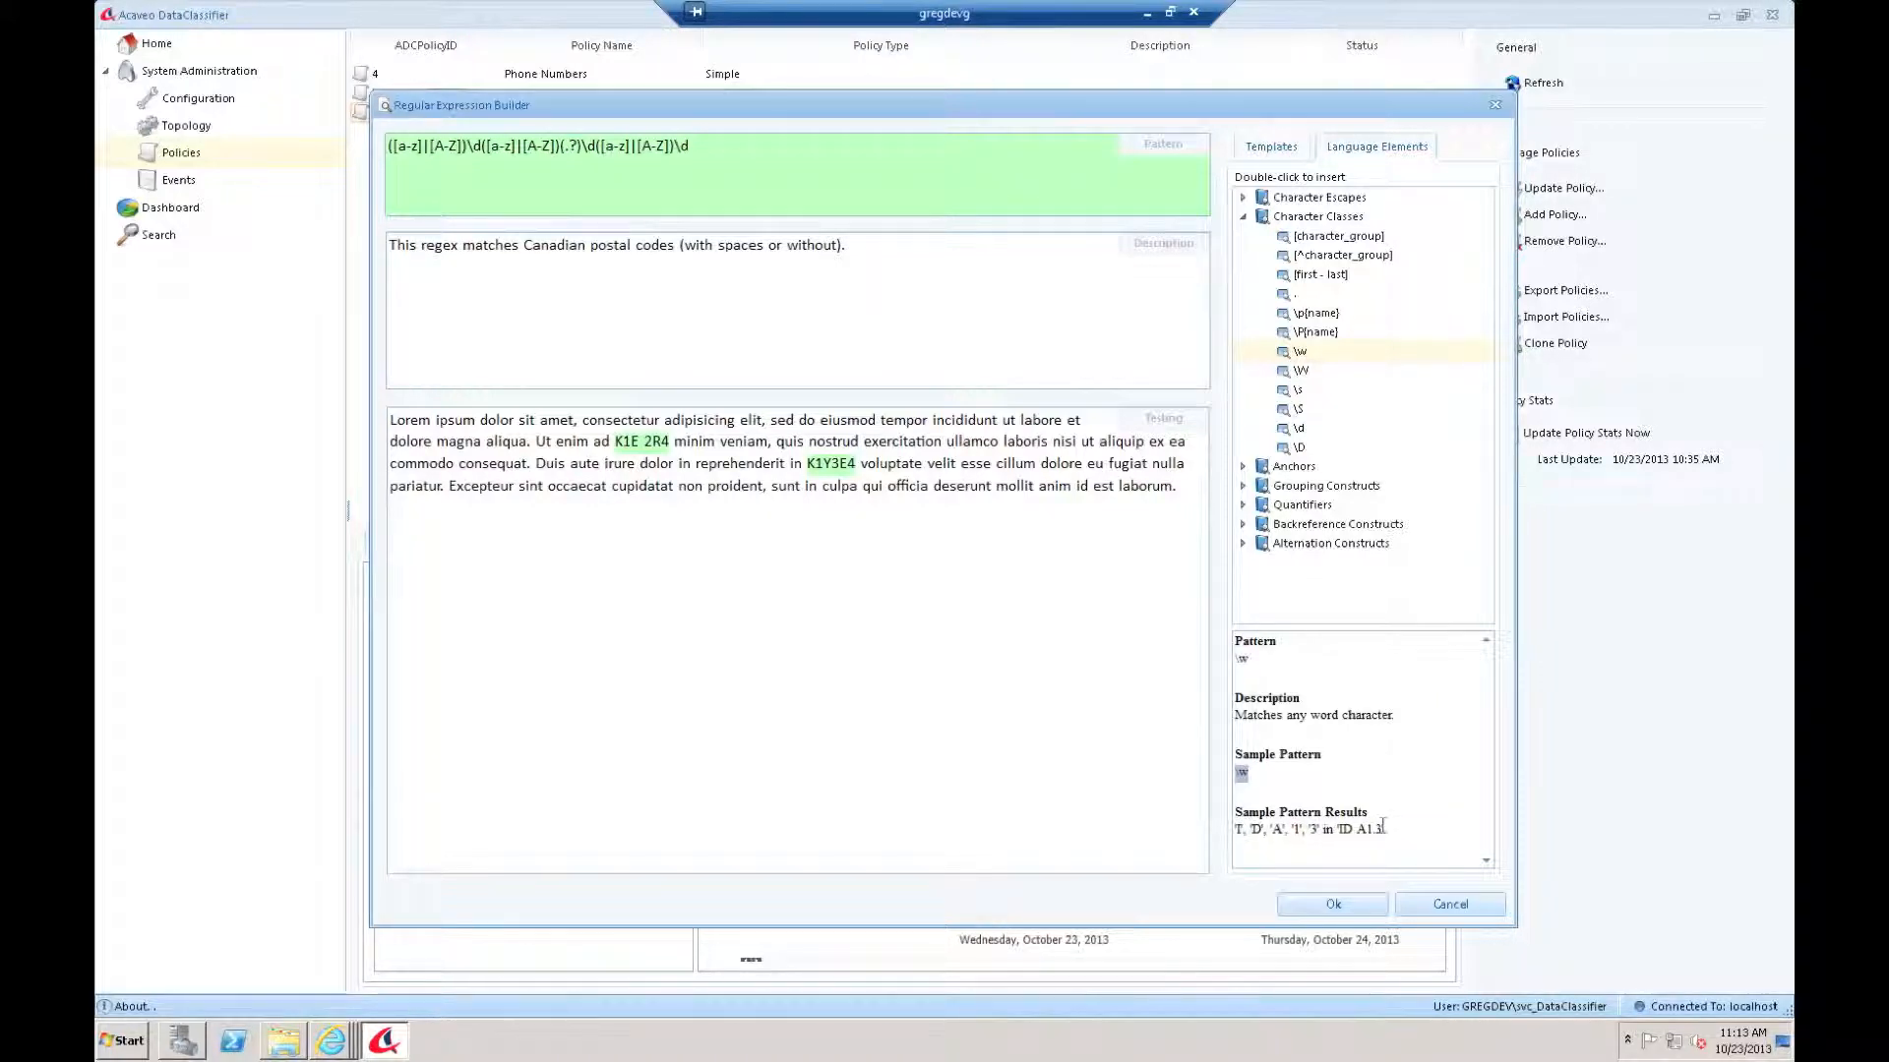
click(1306, 315)
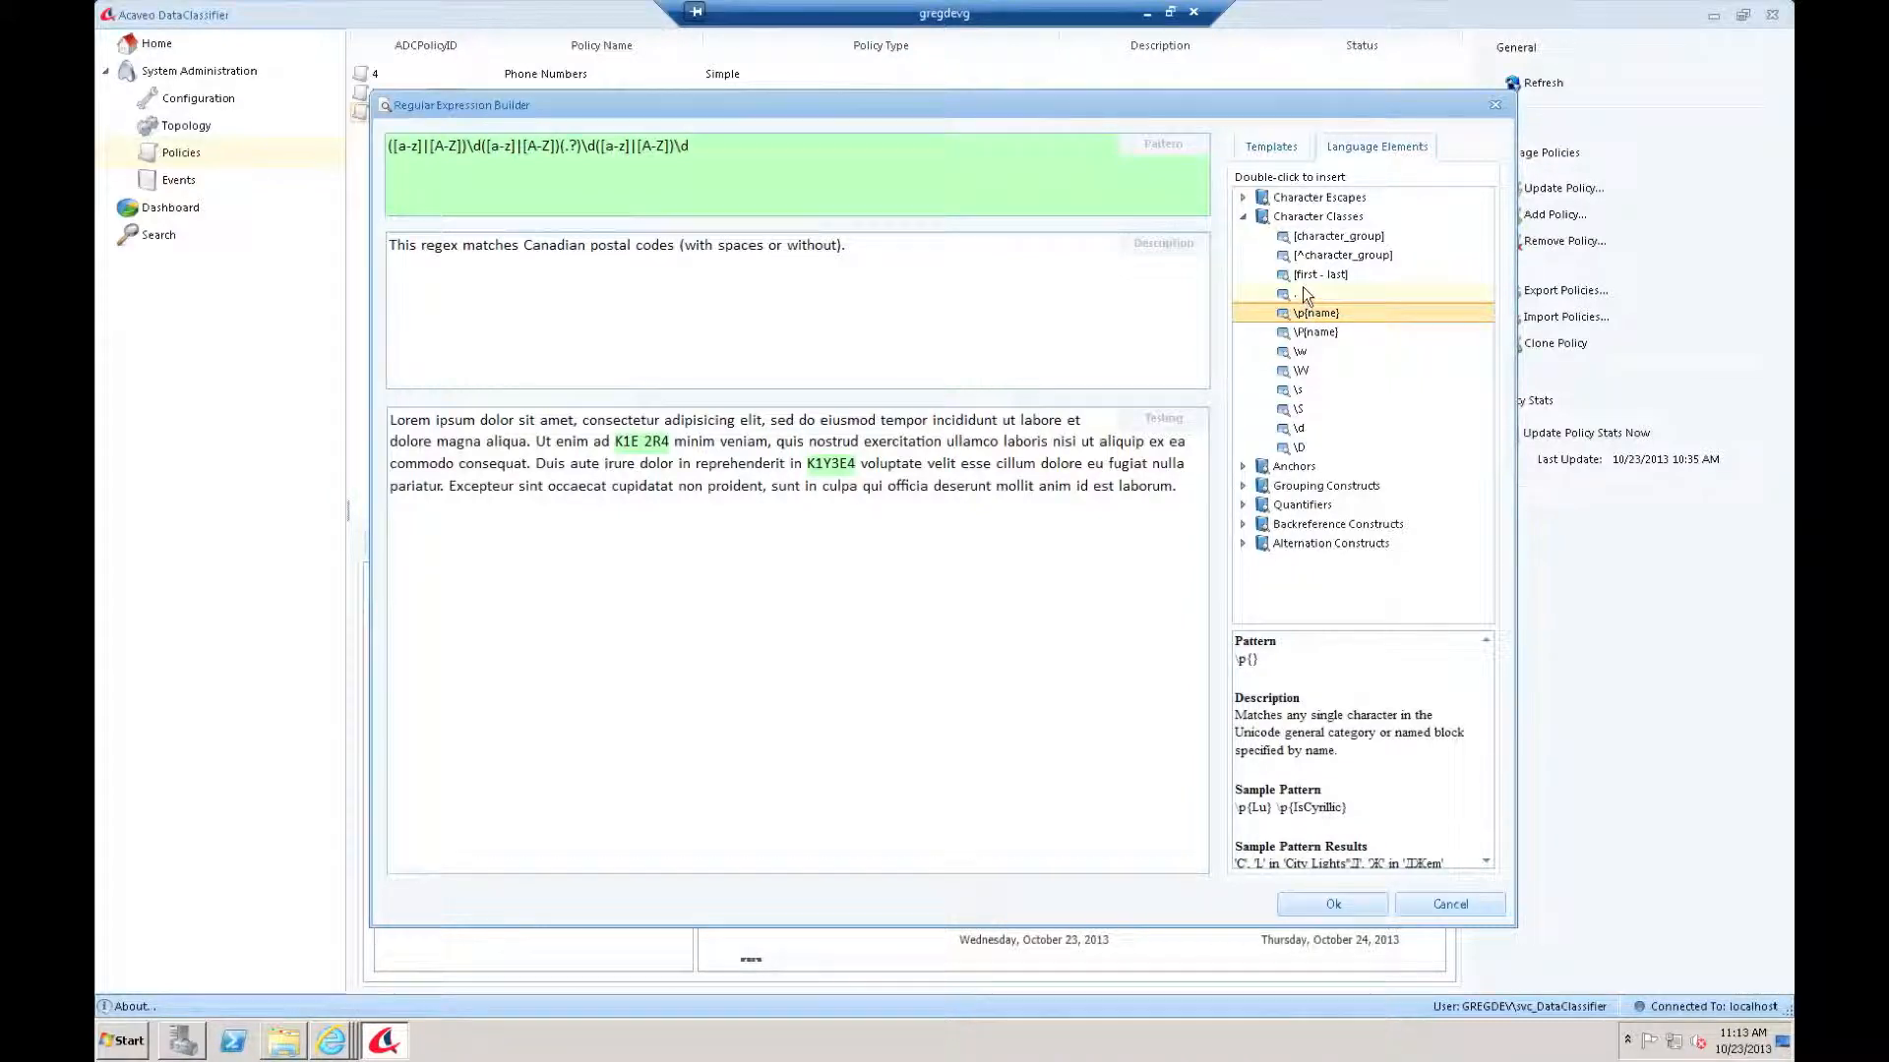
click(1309, 258)
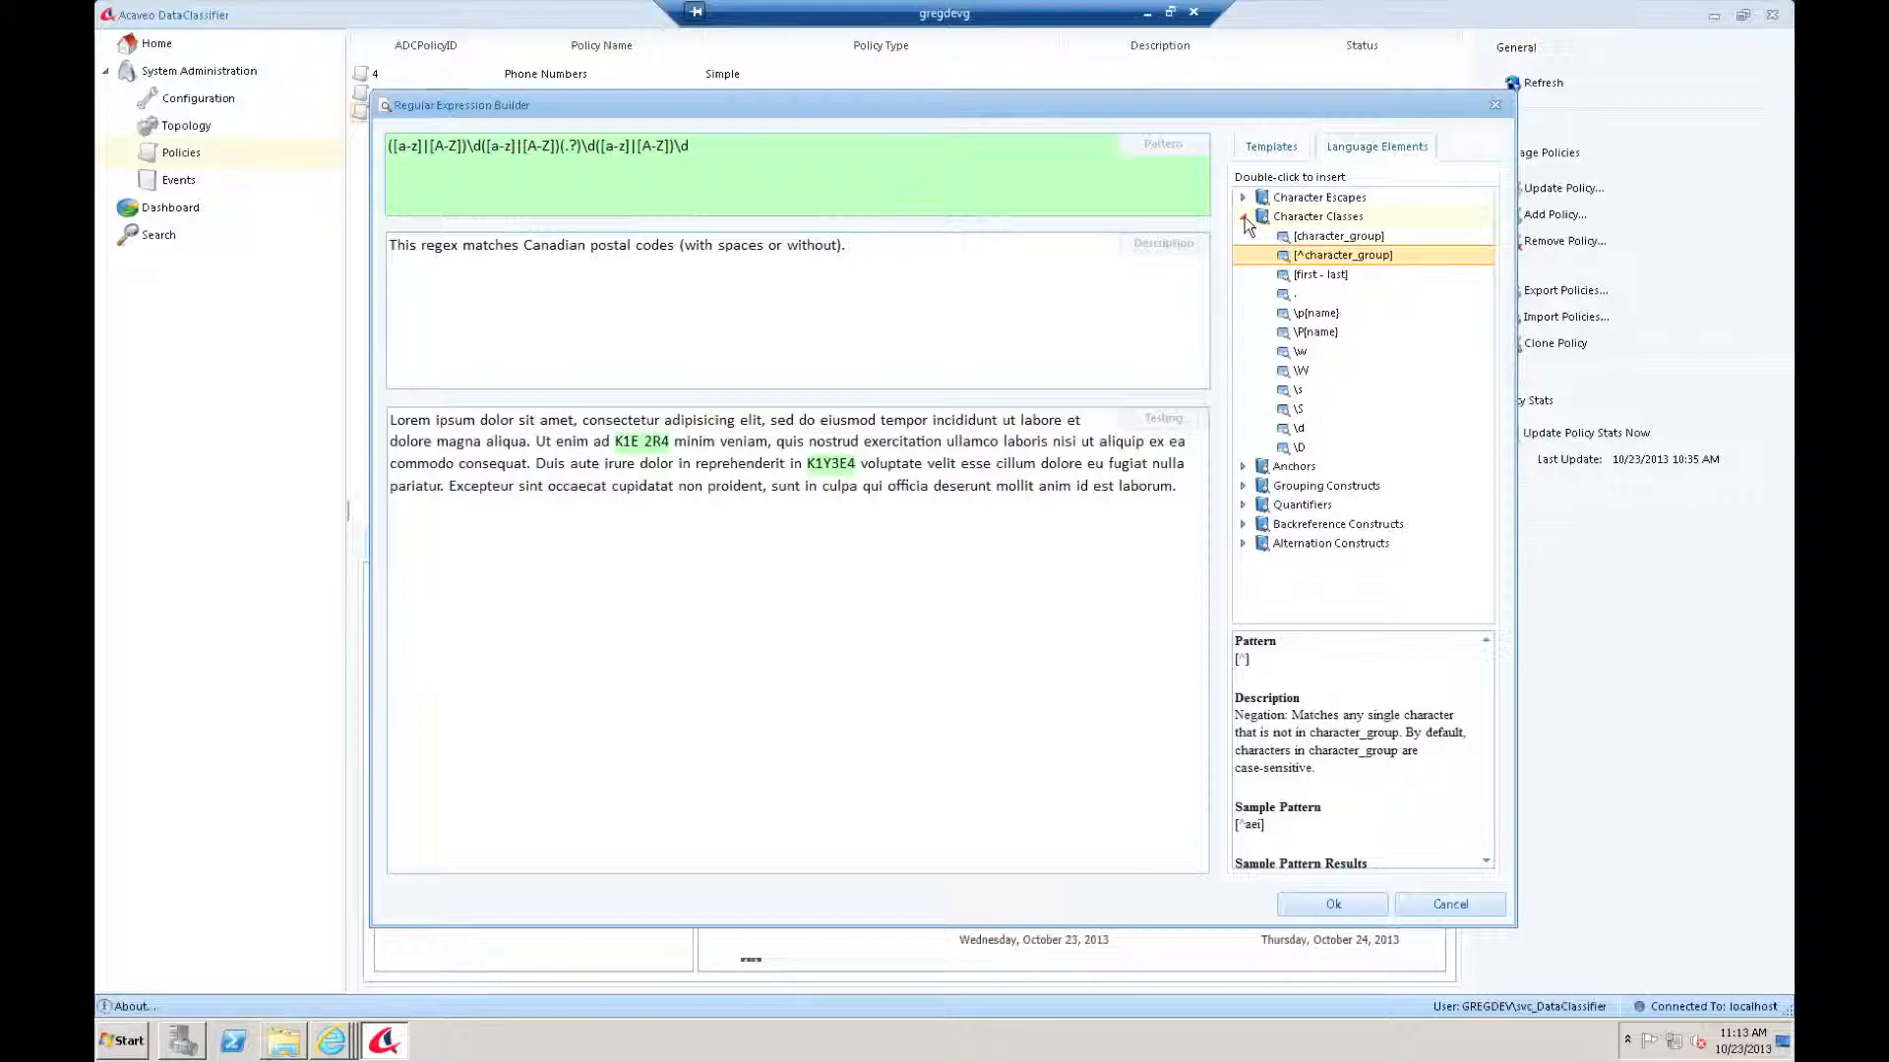
click(1243, 216)
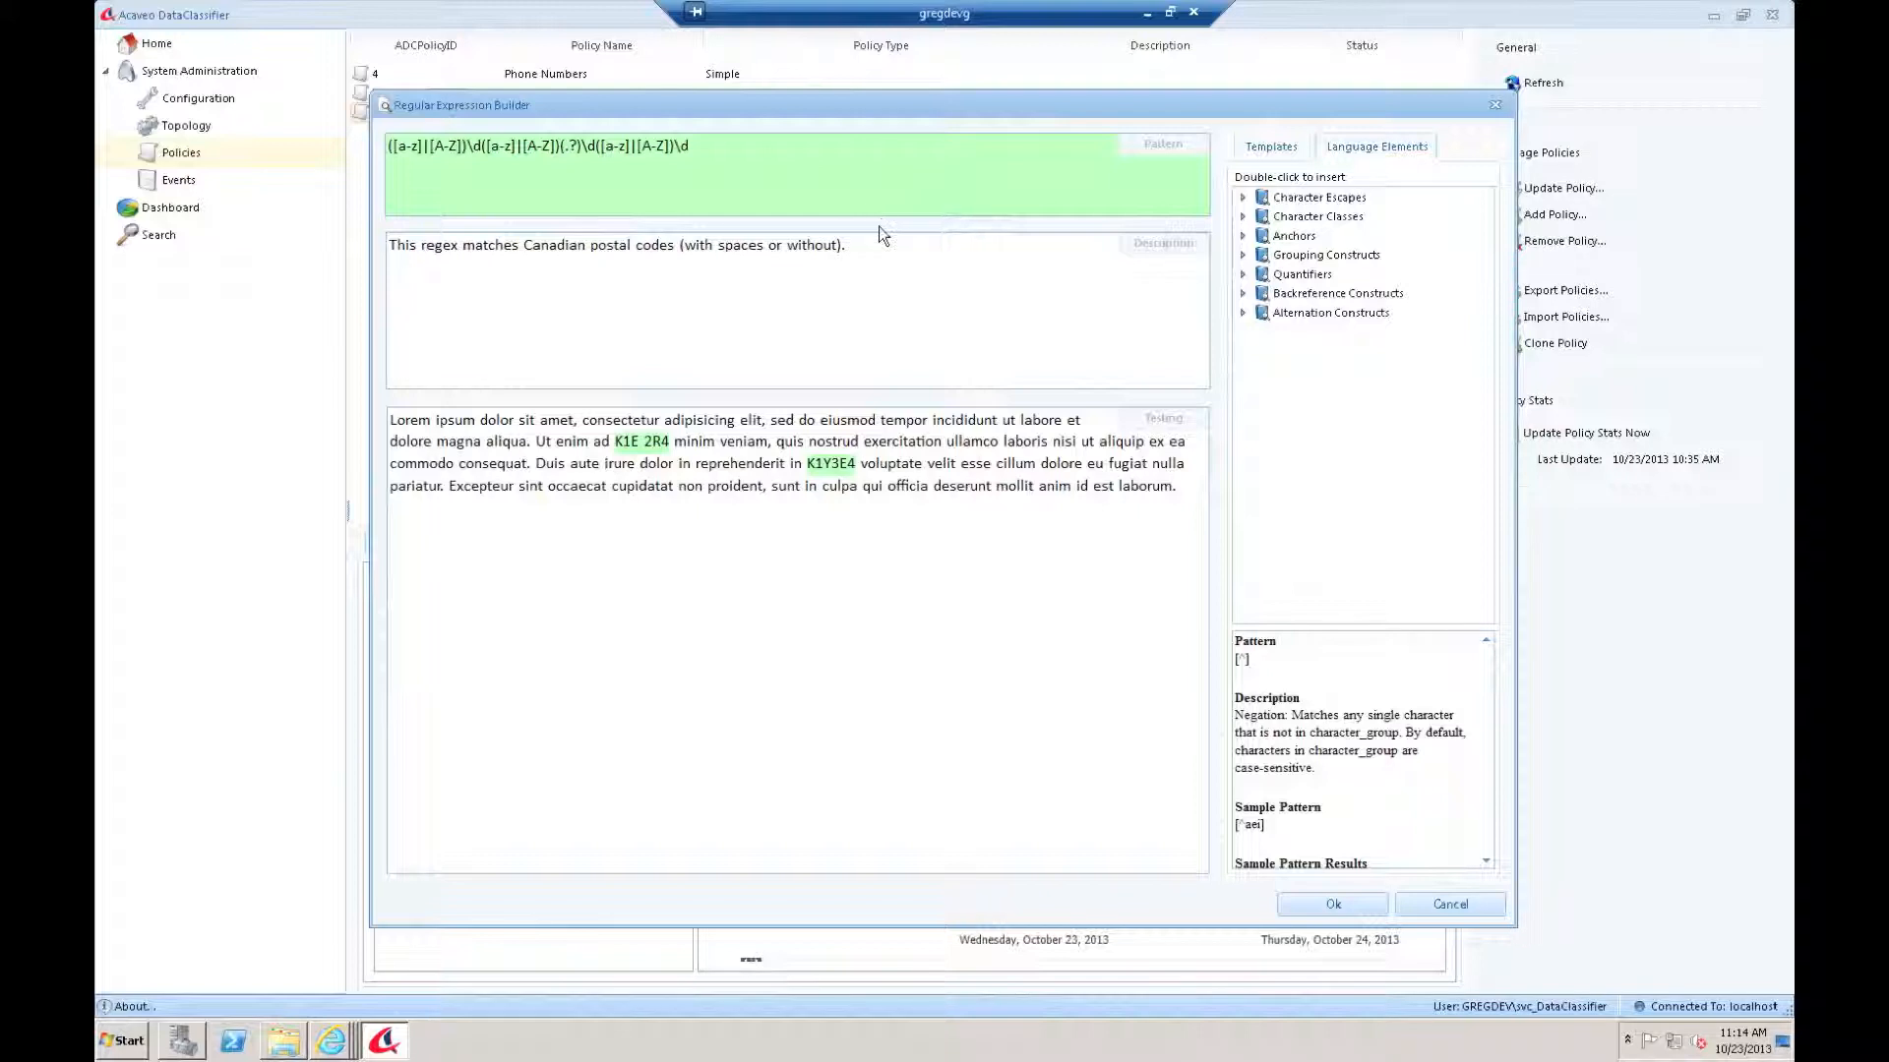
click(1283, 143)
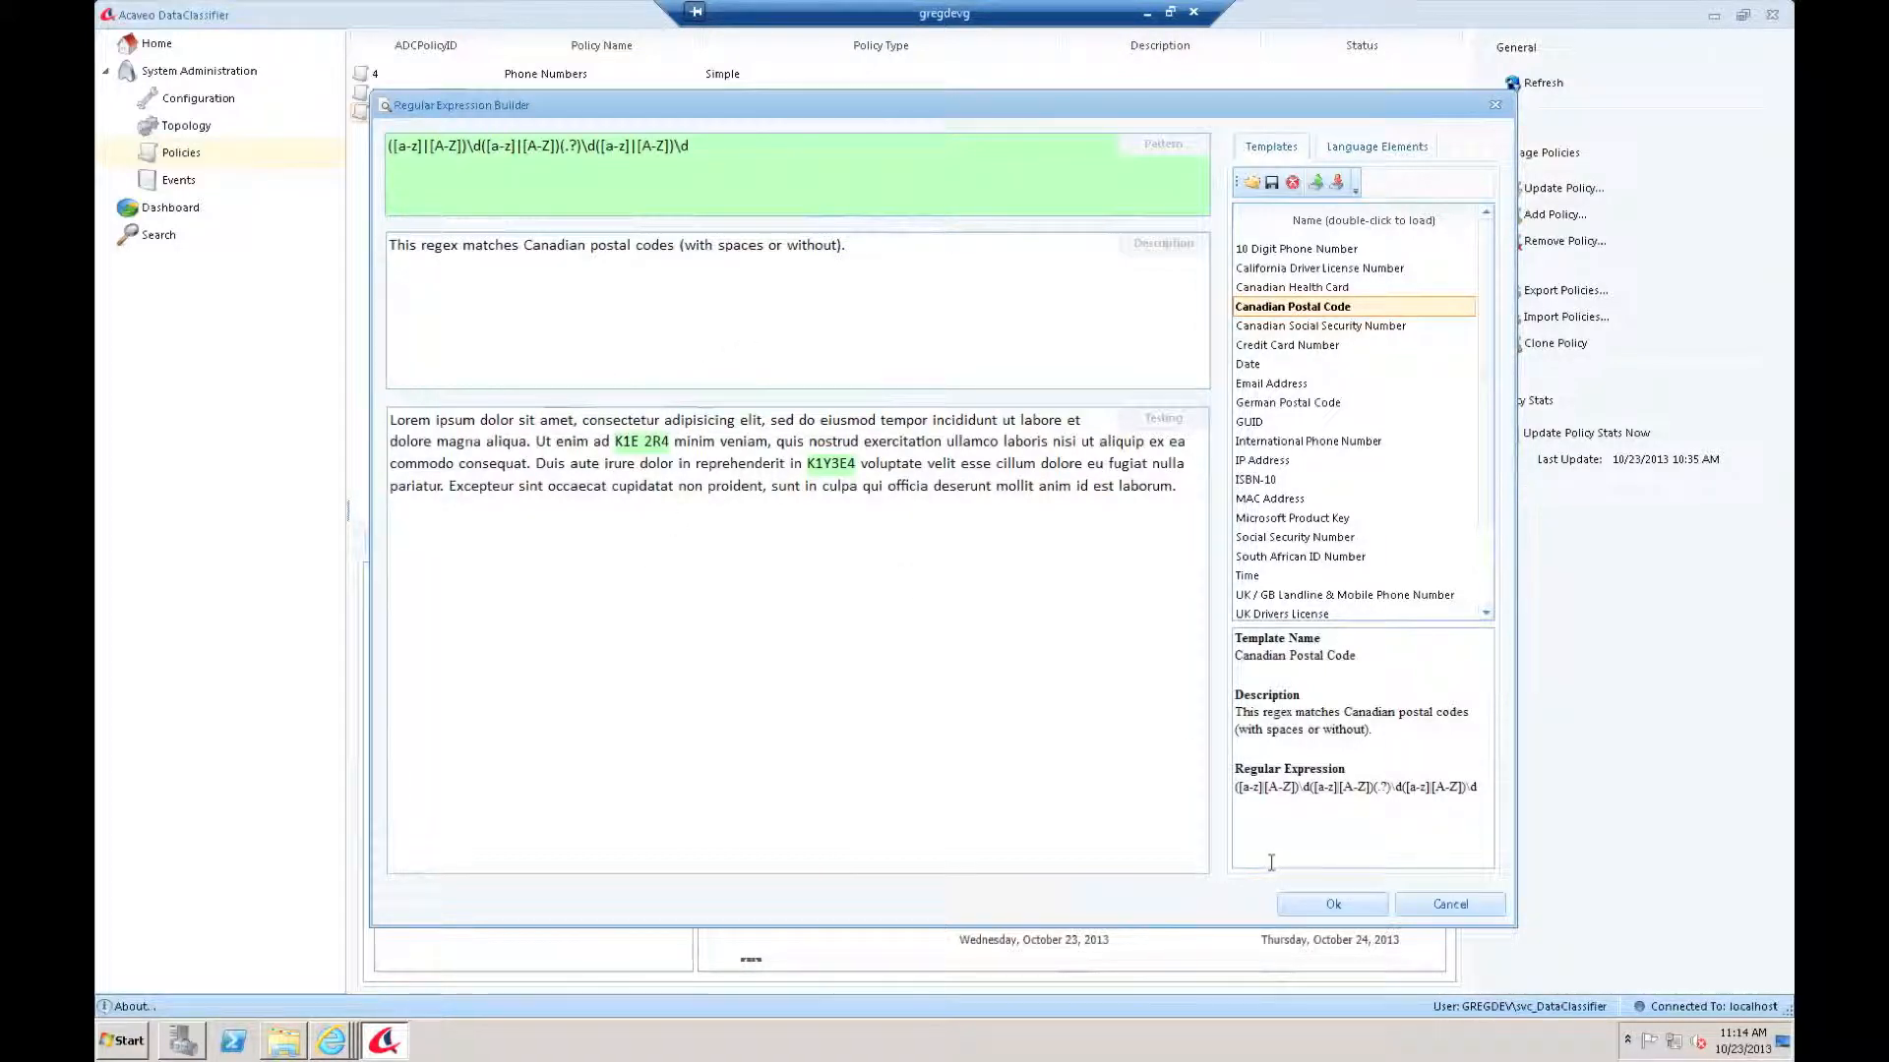
click(1438, 905)
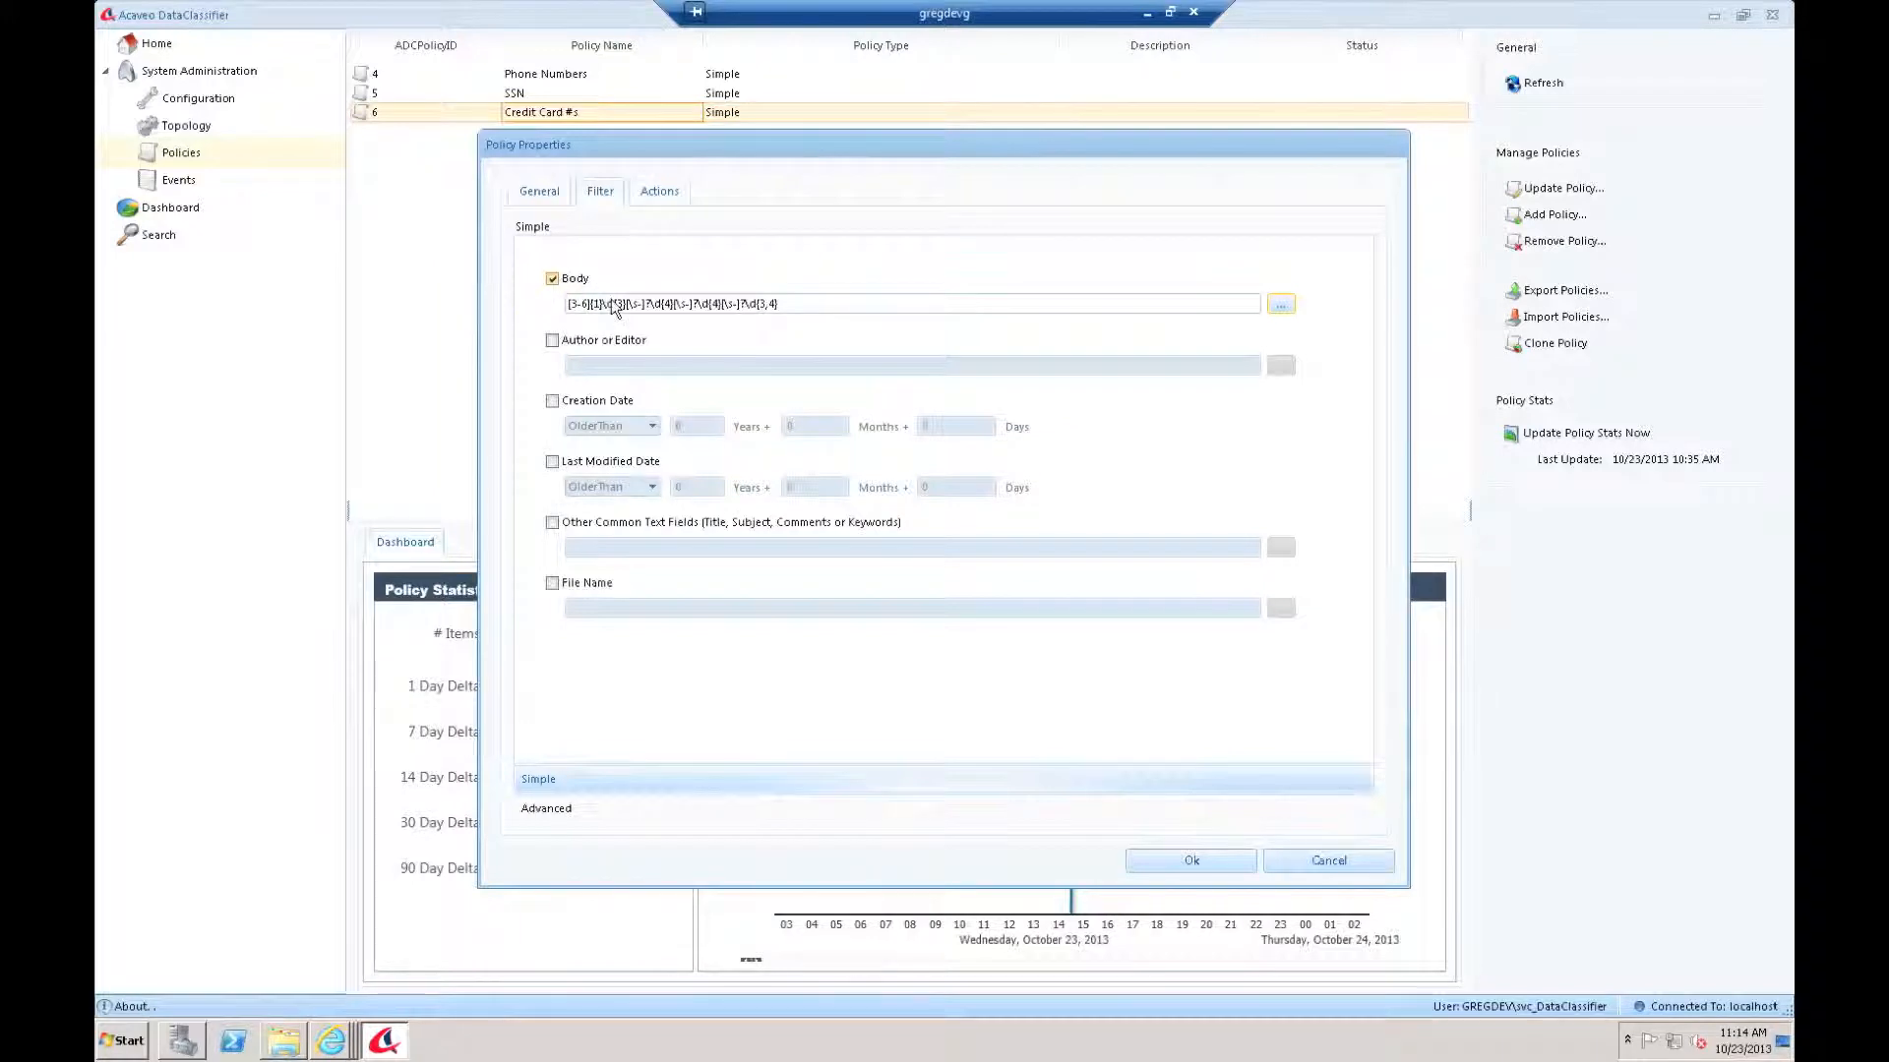
Enable the Other Common Text Fields filter and copy the Body pattern into it.
drag(809, 307, 480, 296)
key(ctrl+c)
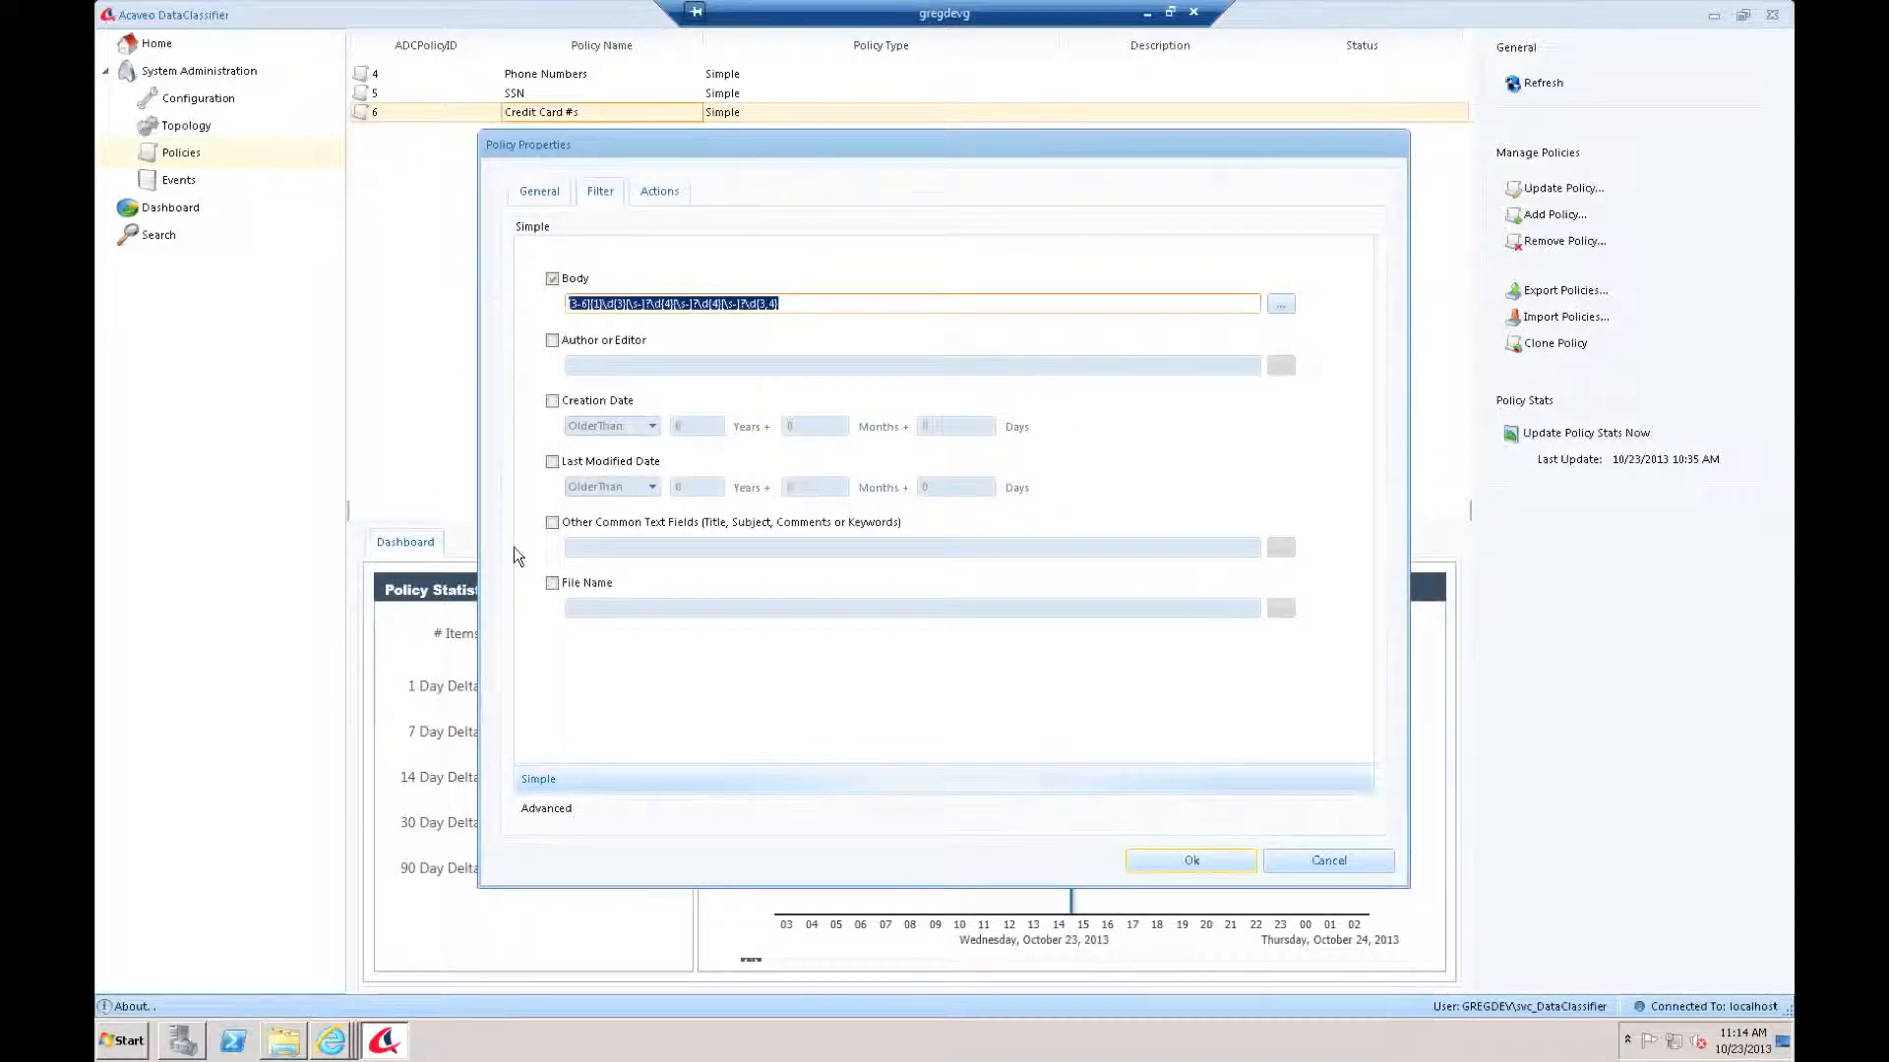
click(552, 523)
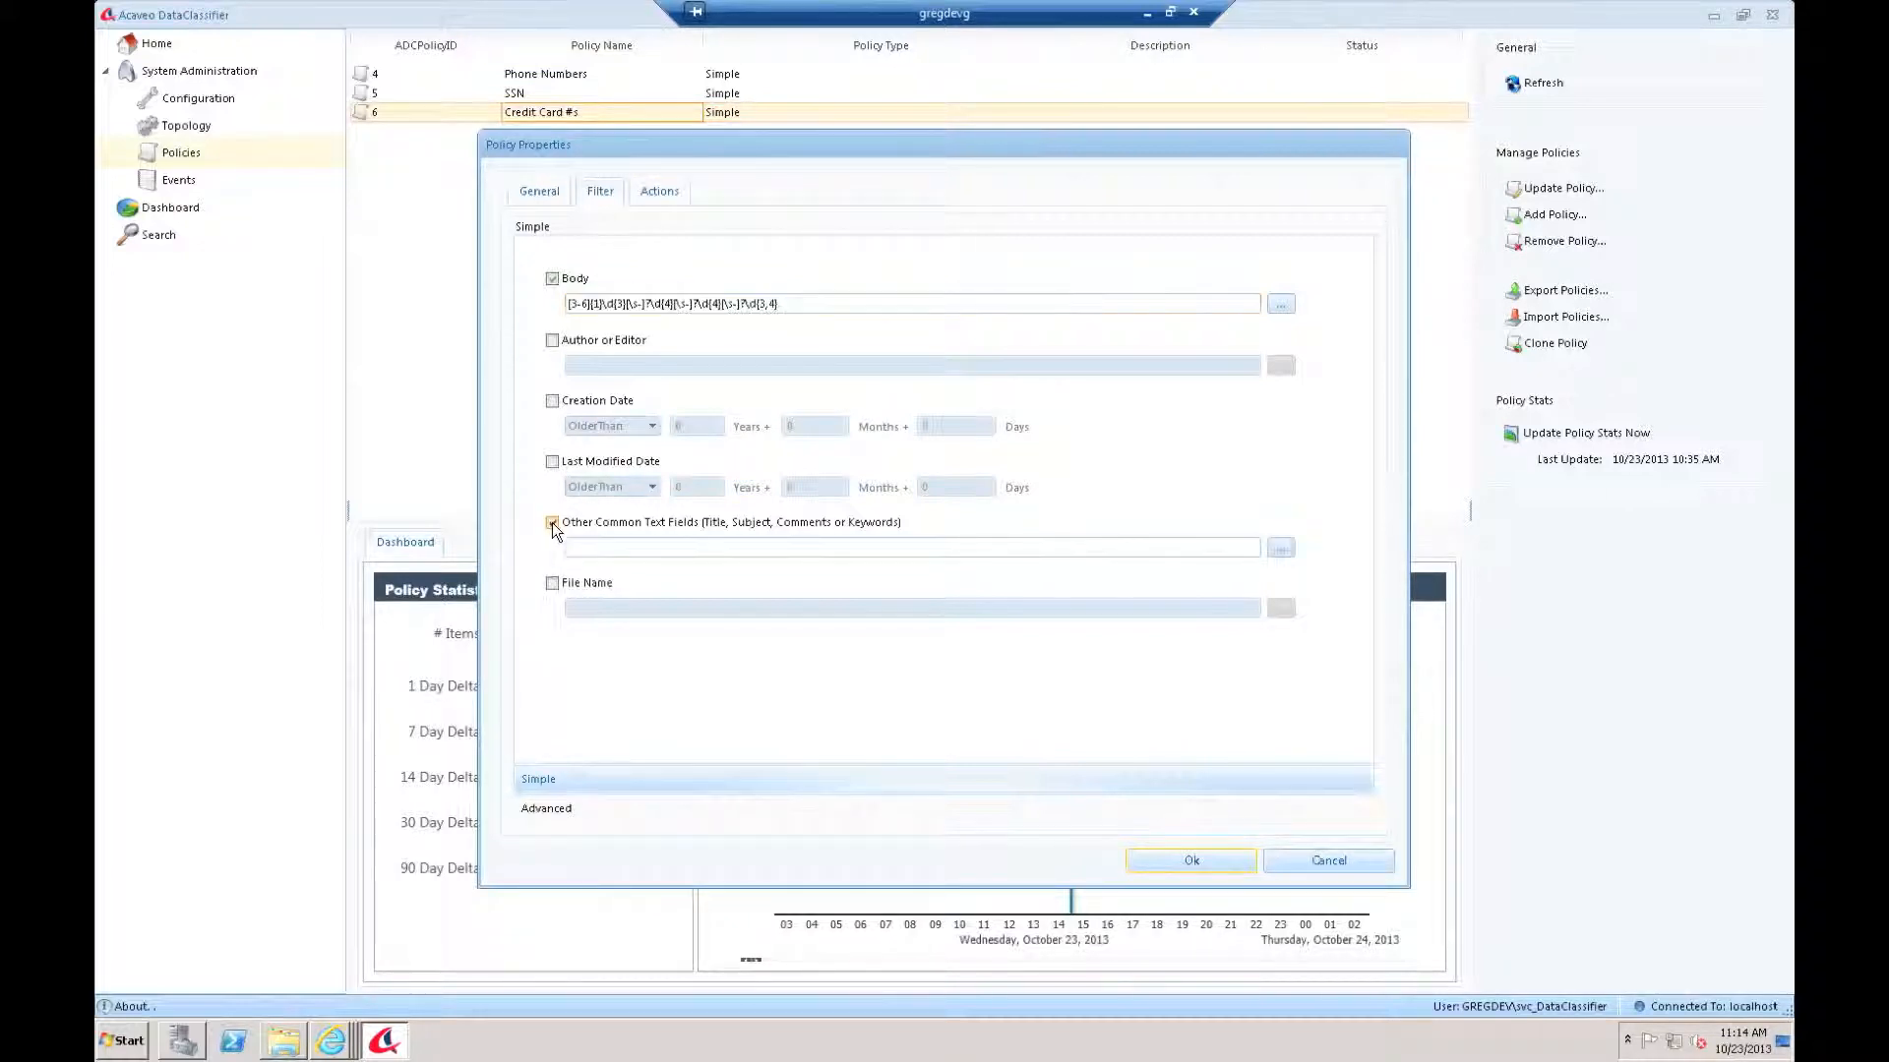
click(581, 546)
key(ctrl+v)
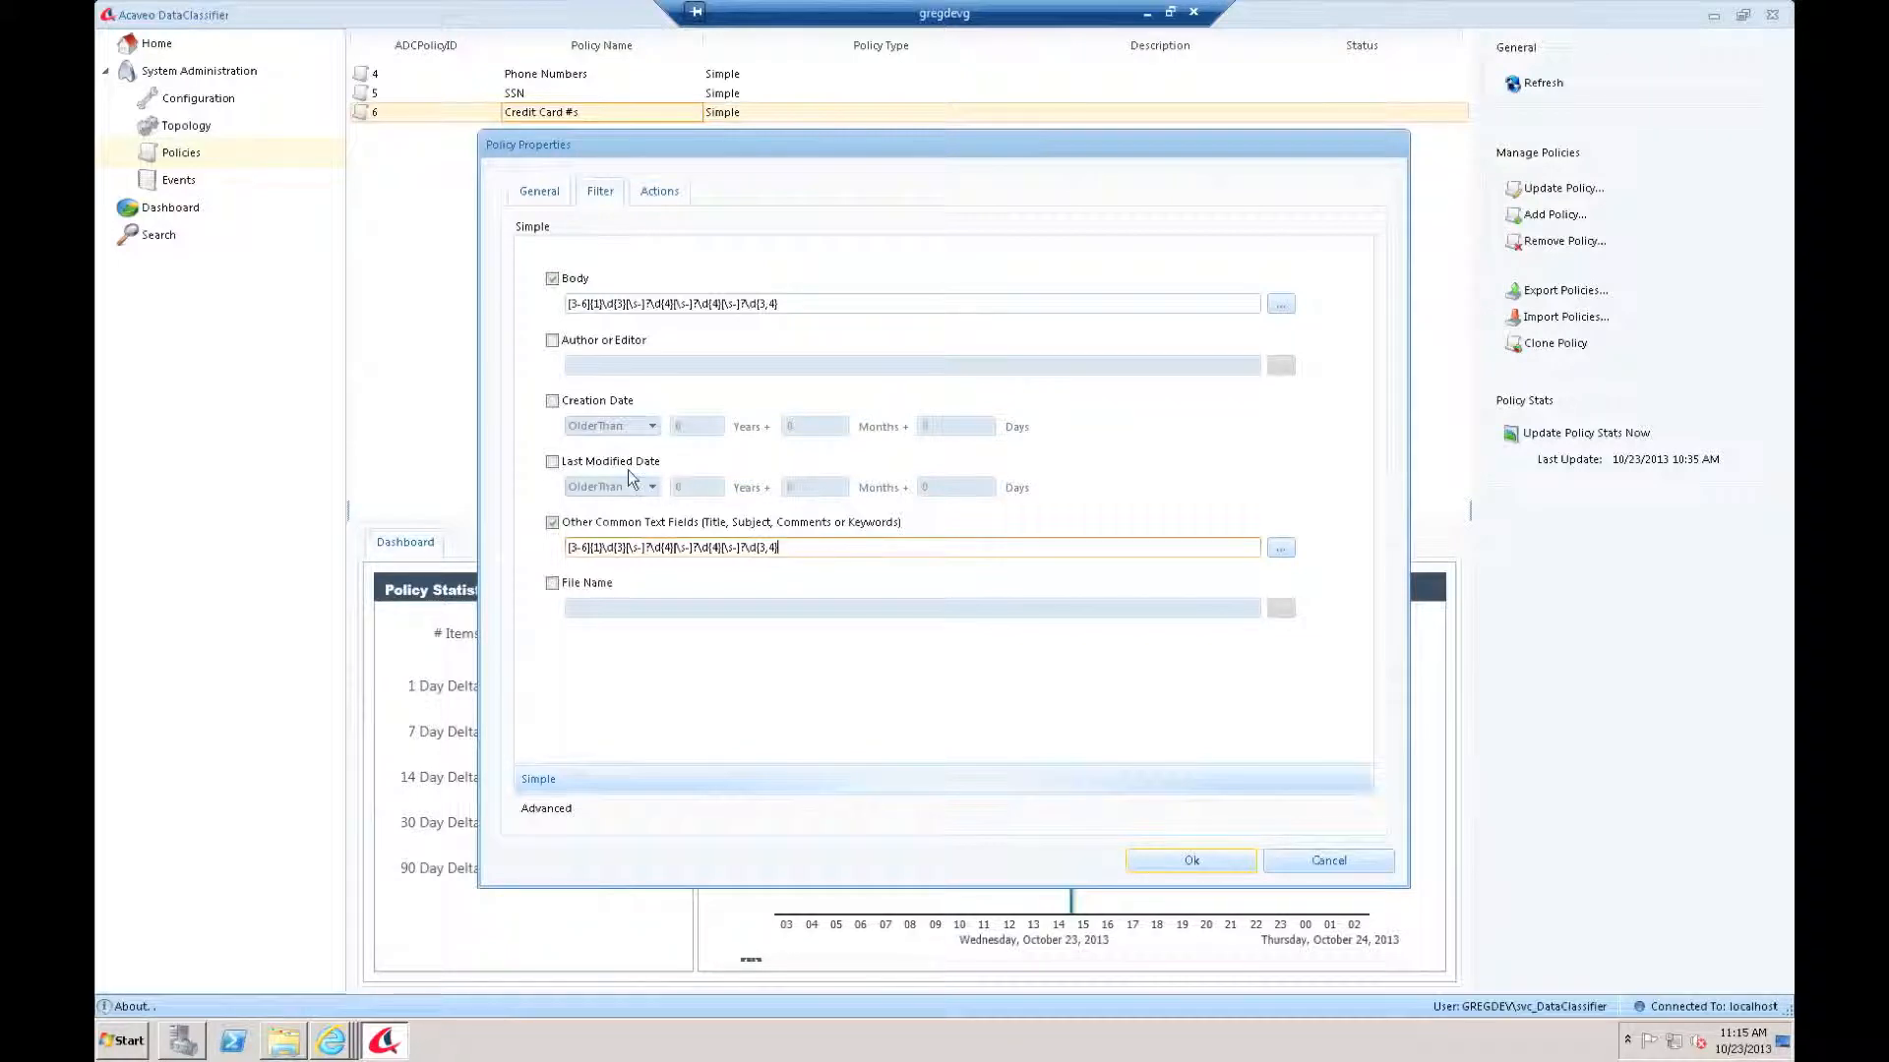
Enable the Last Modified Date filter and set it to YoungerThan 1 year.
click(553, 462)
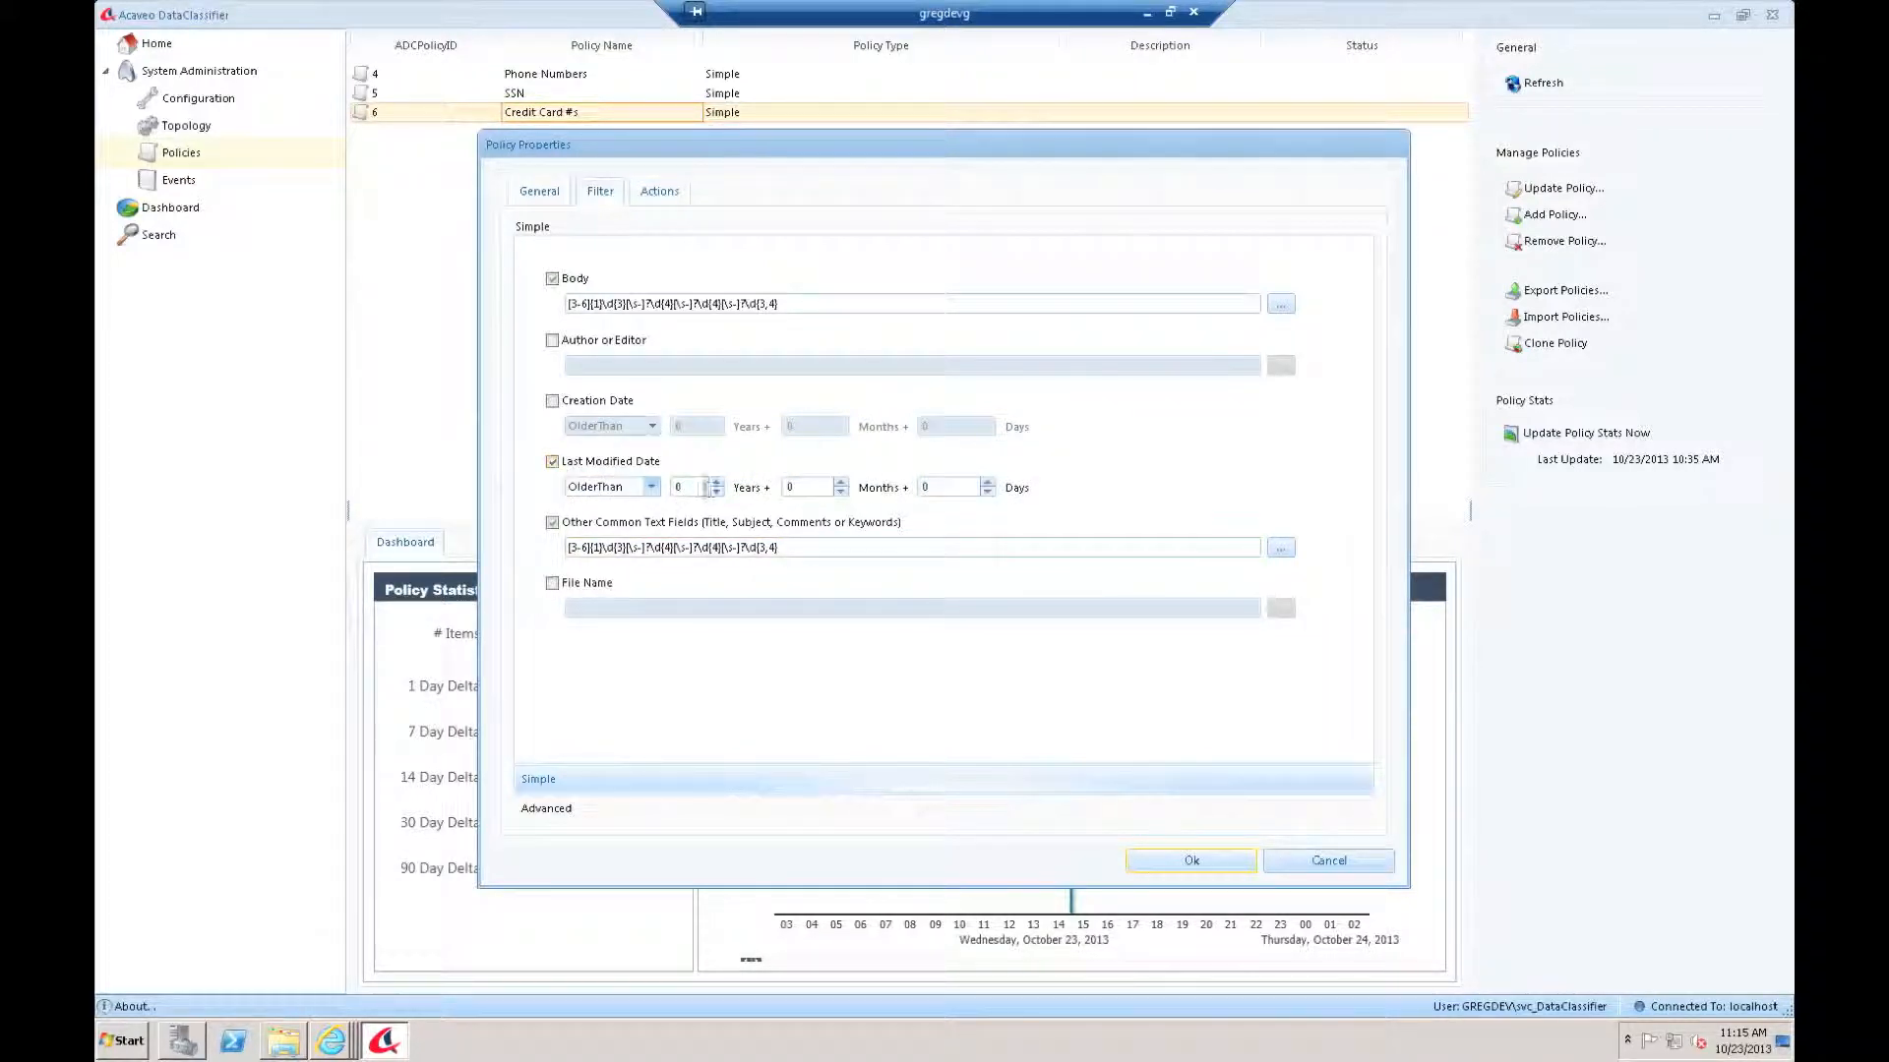
click(653, 488)
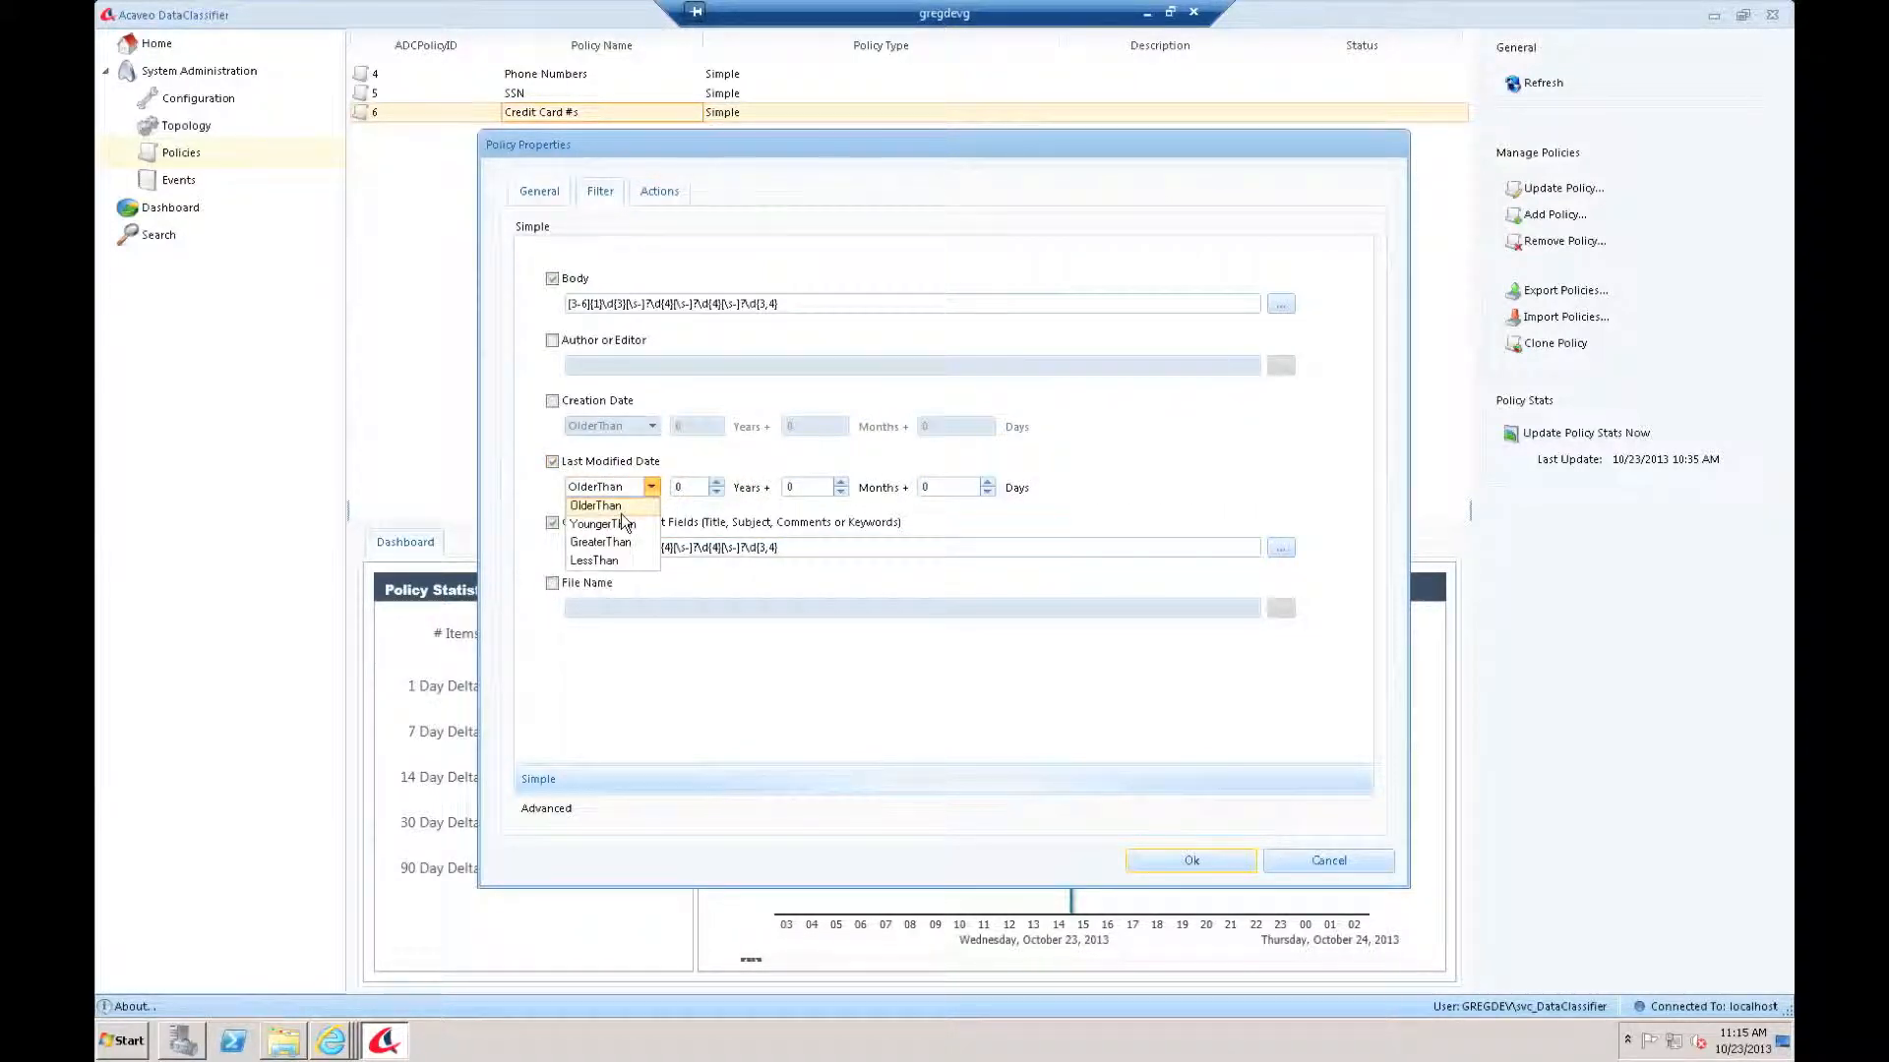
click(620, 526)
click(716, 483)
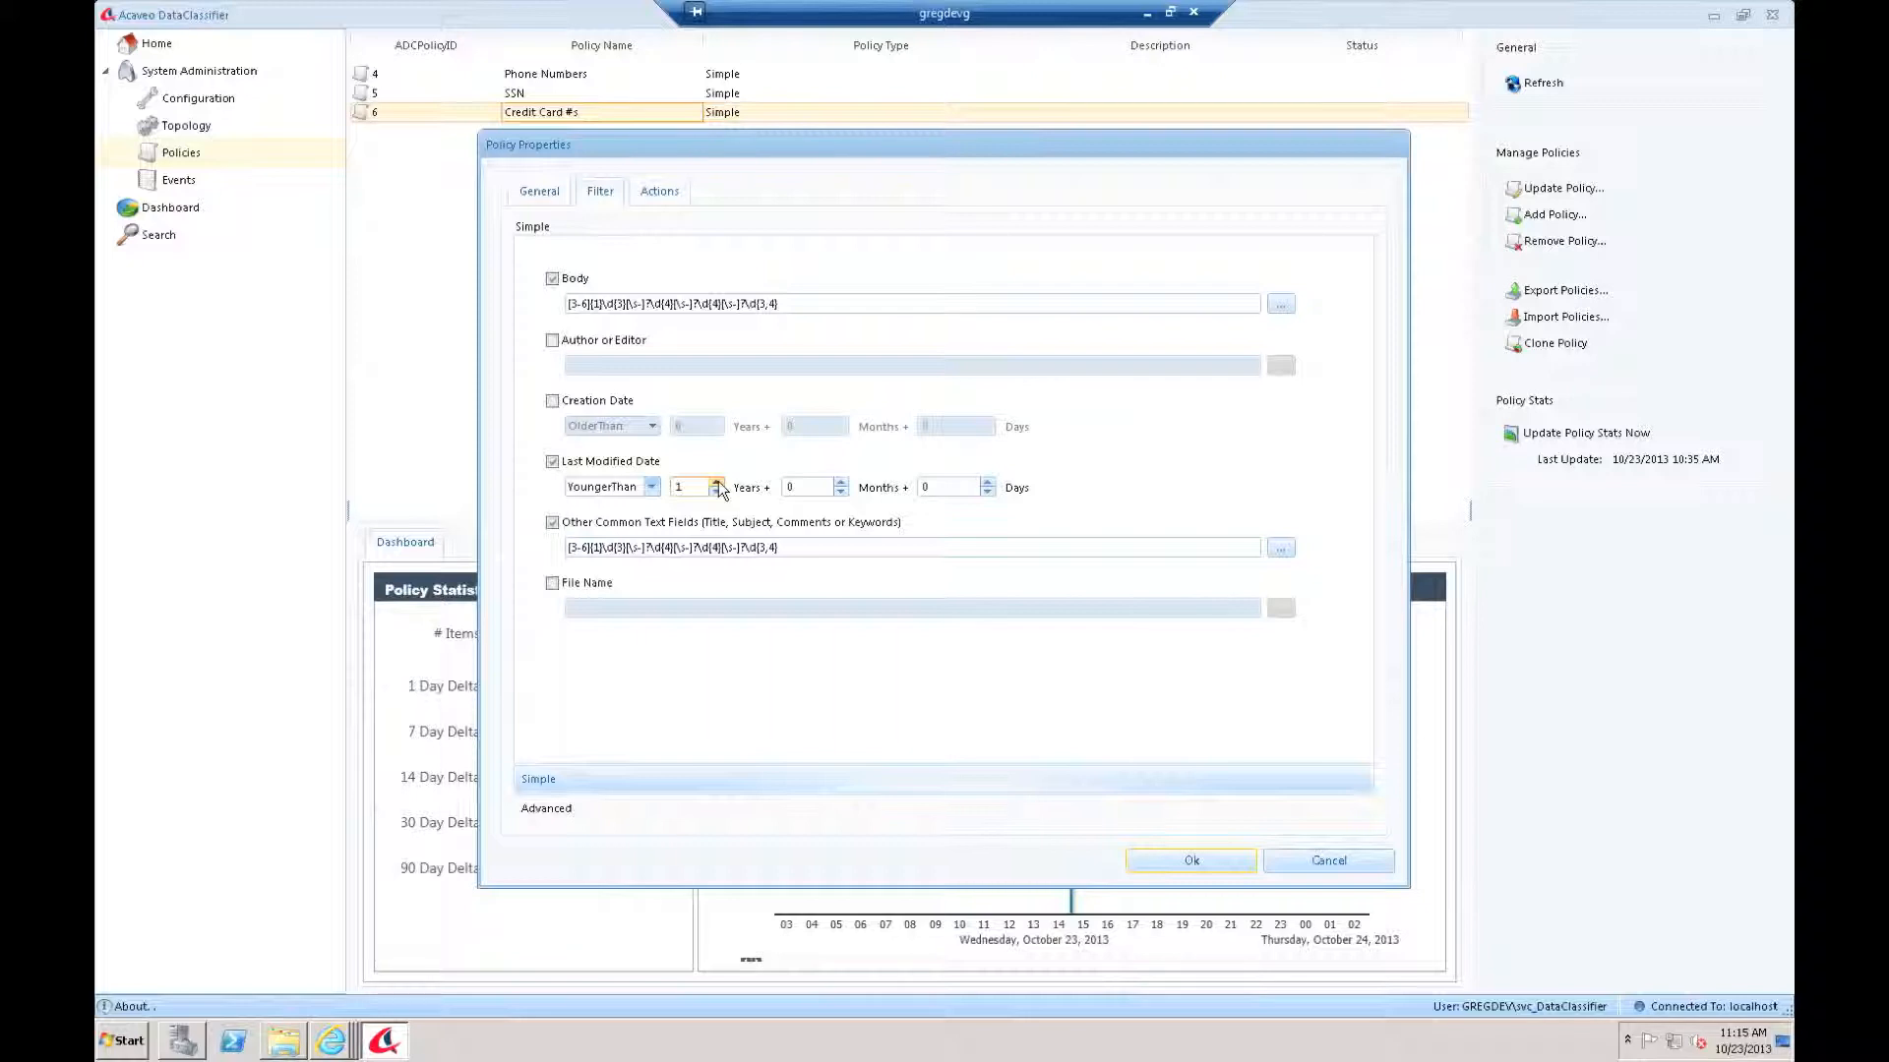
Enable the File Name filter and set its pattern to \\gregdevg\*.
click(551, 582)
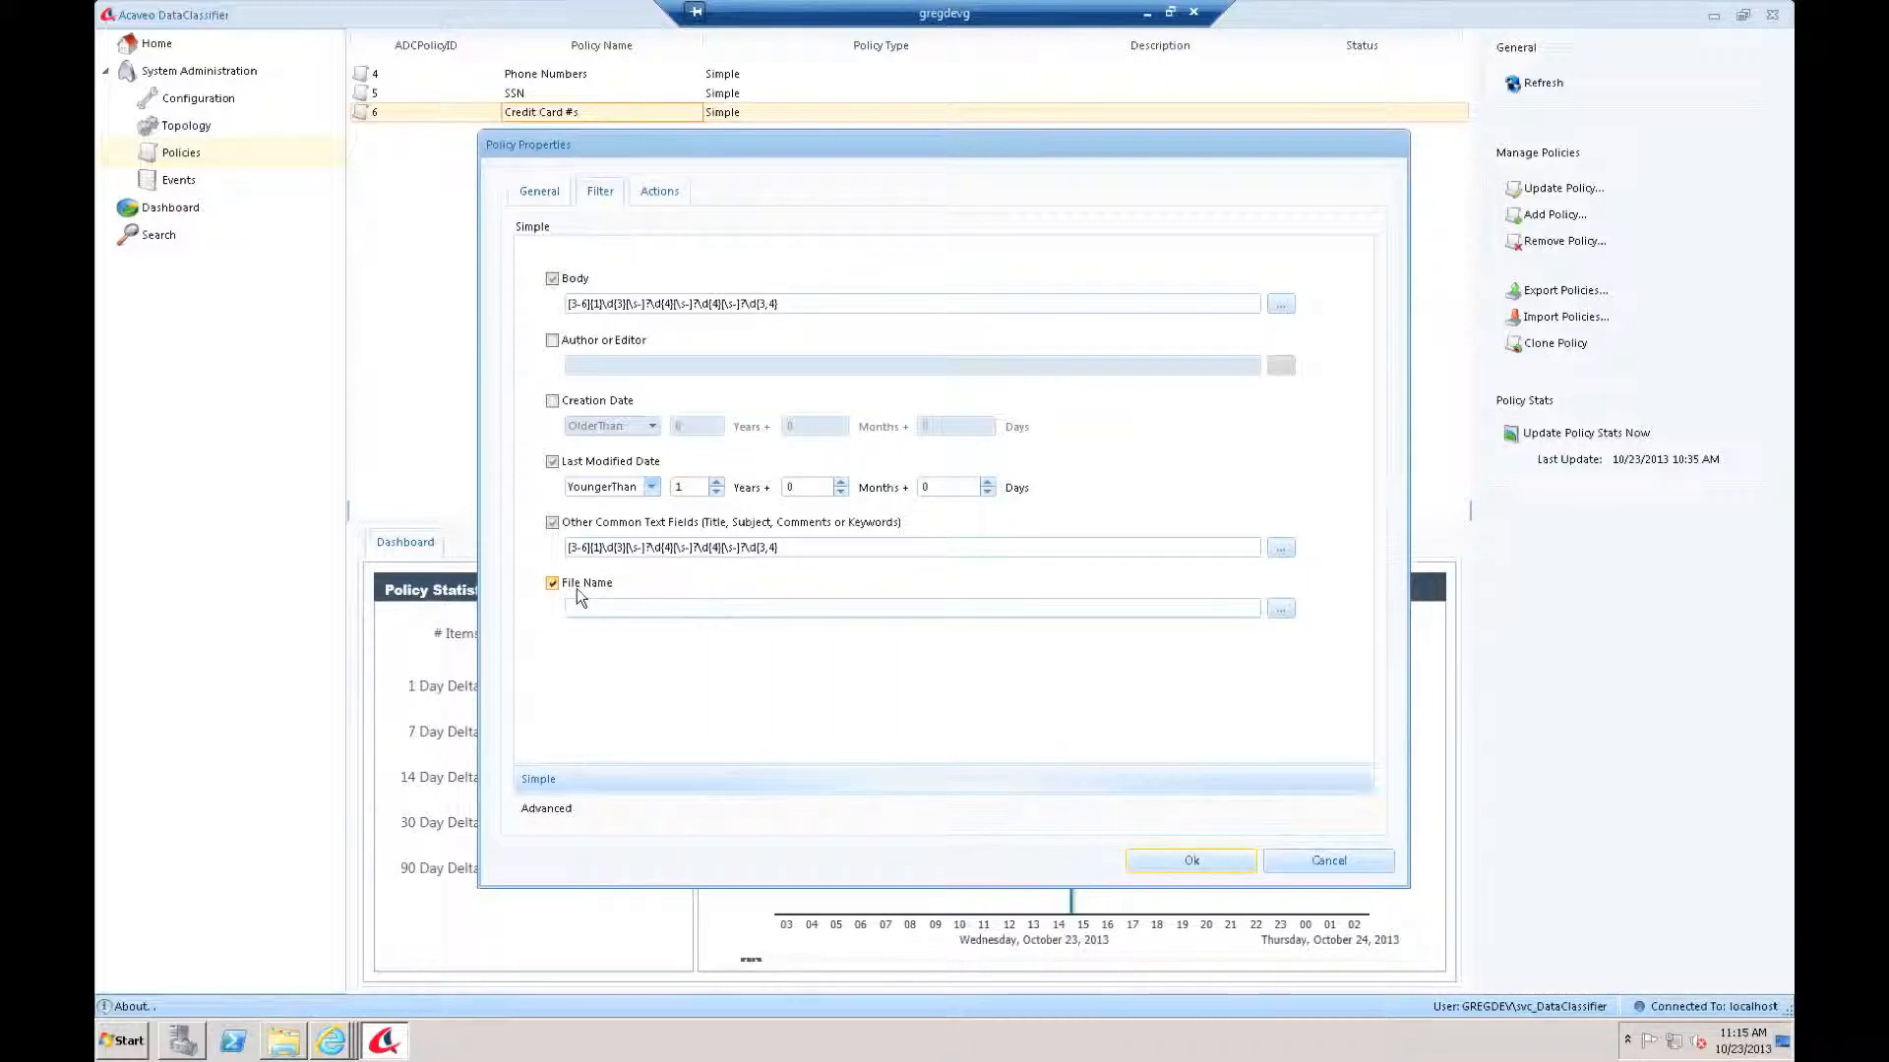
click(589, 607)
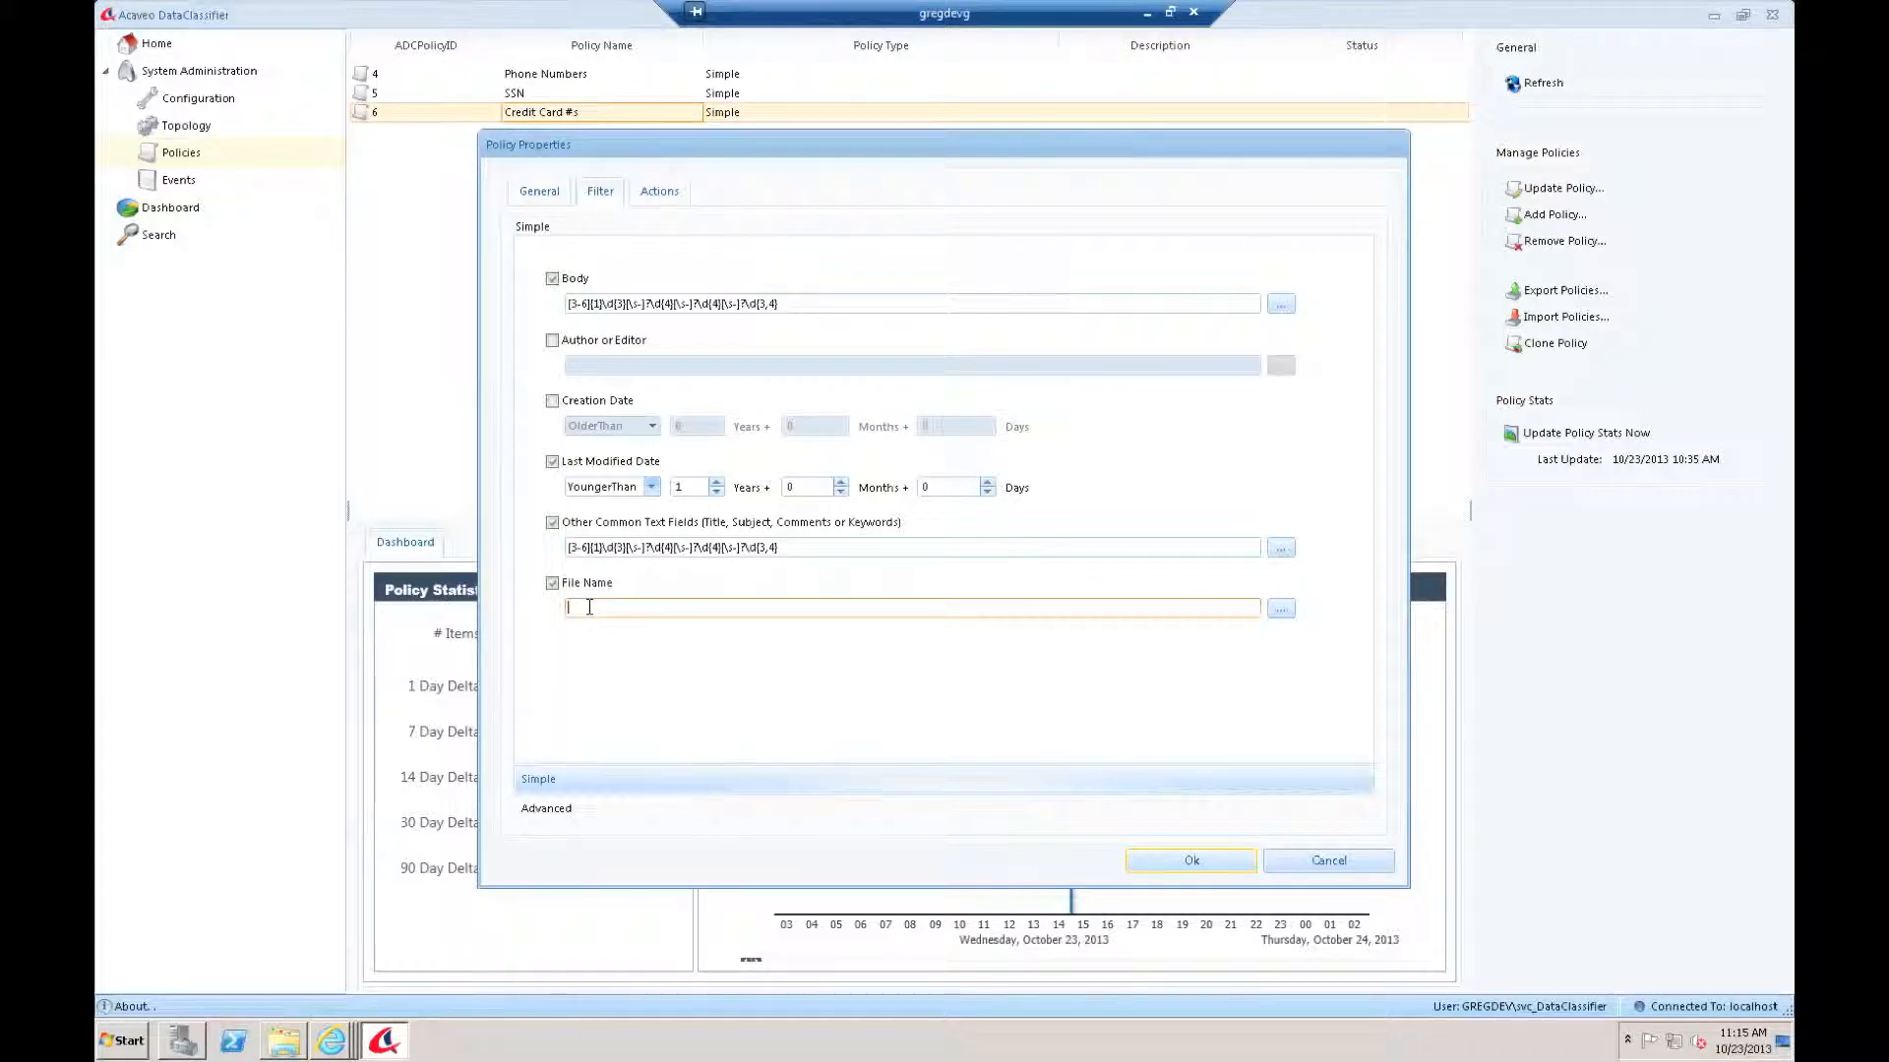
text(\\gregdevg\*)
drag(638, 606, 579, 607)
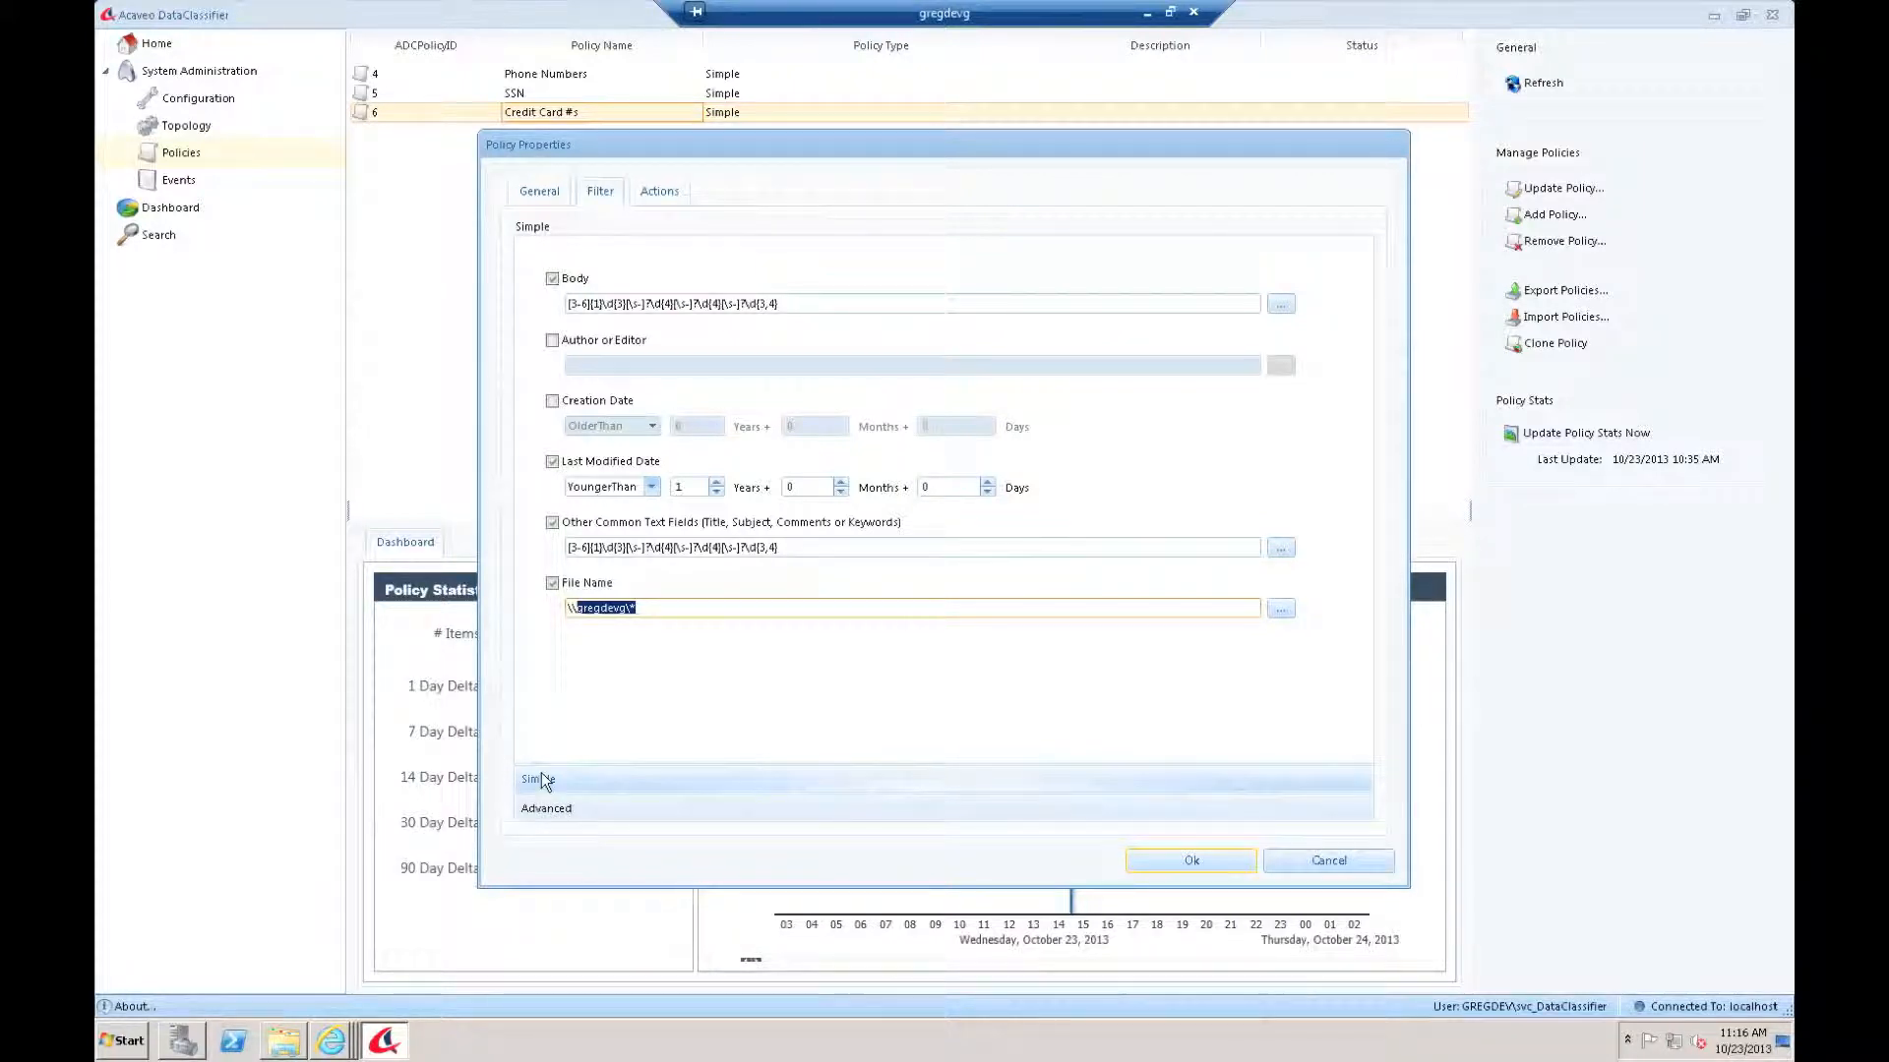
Compare the simple filter with its advanced And/Or tree and inspect the LastModifiedTime condition.
click(549, 804)
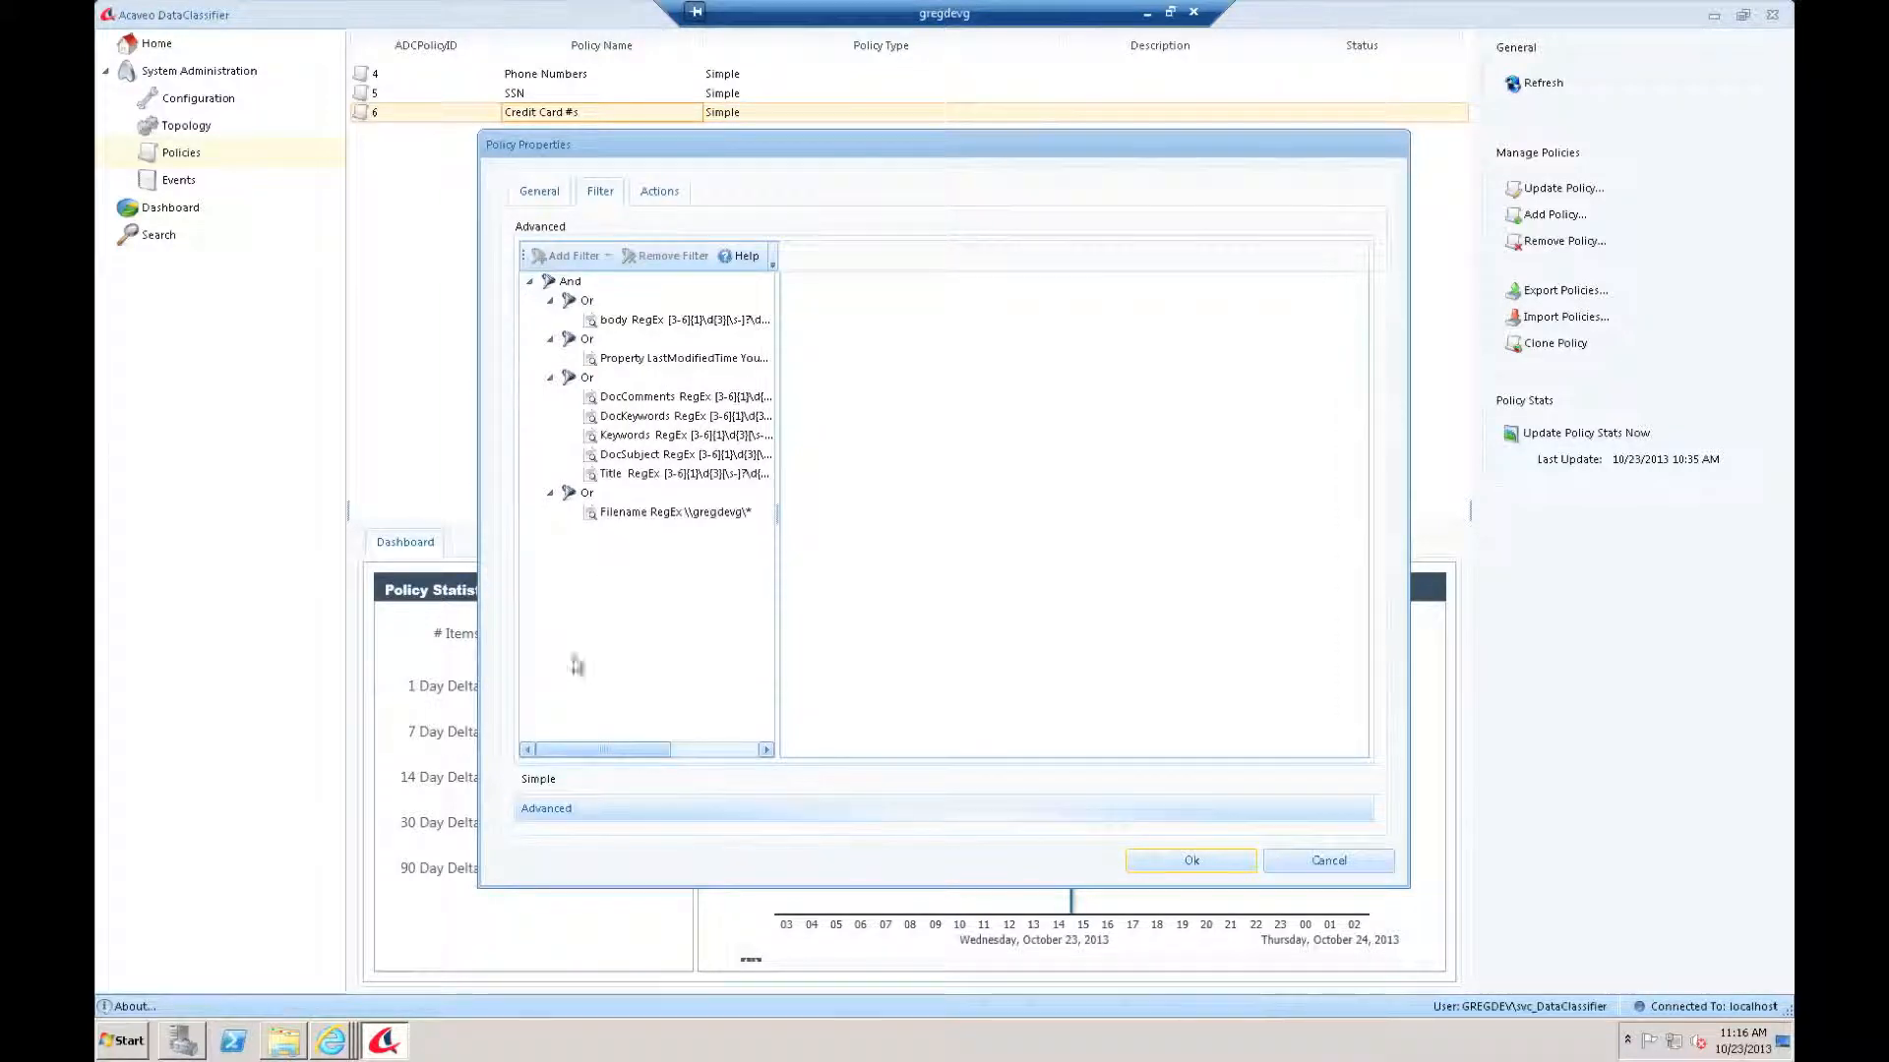
click(547, 777)
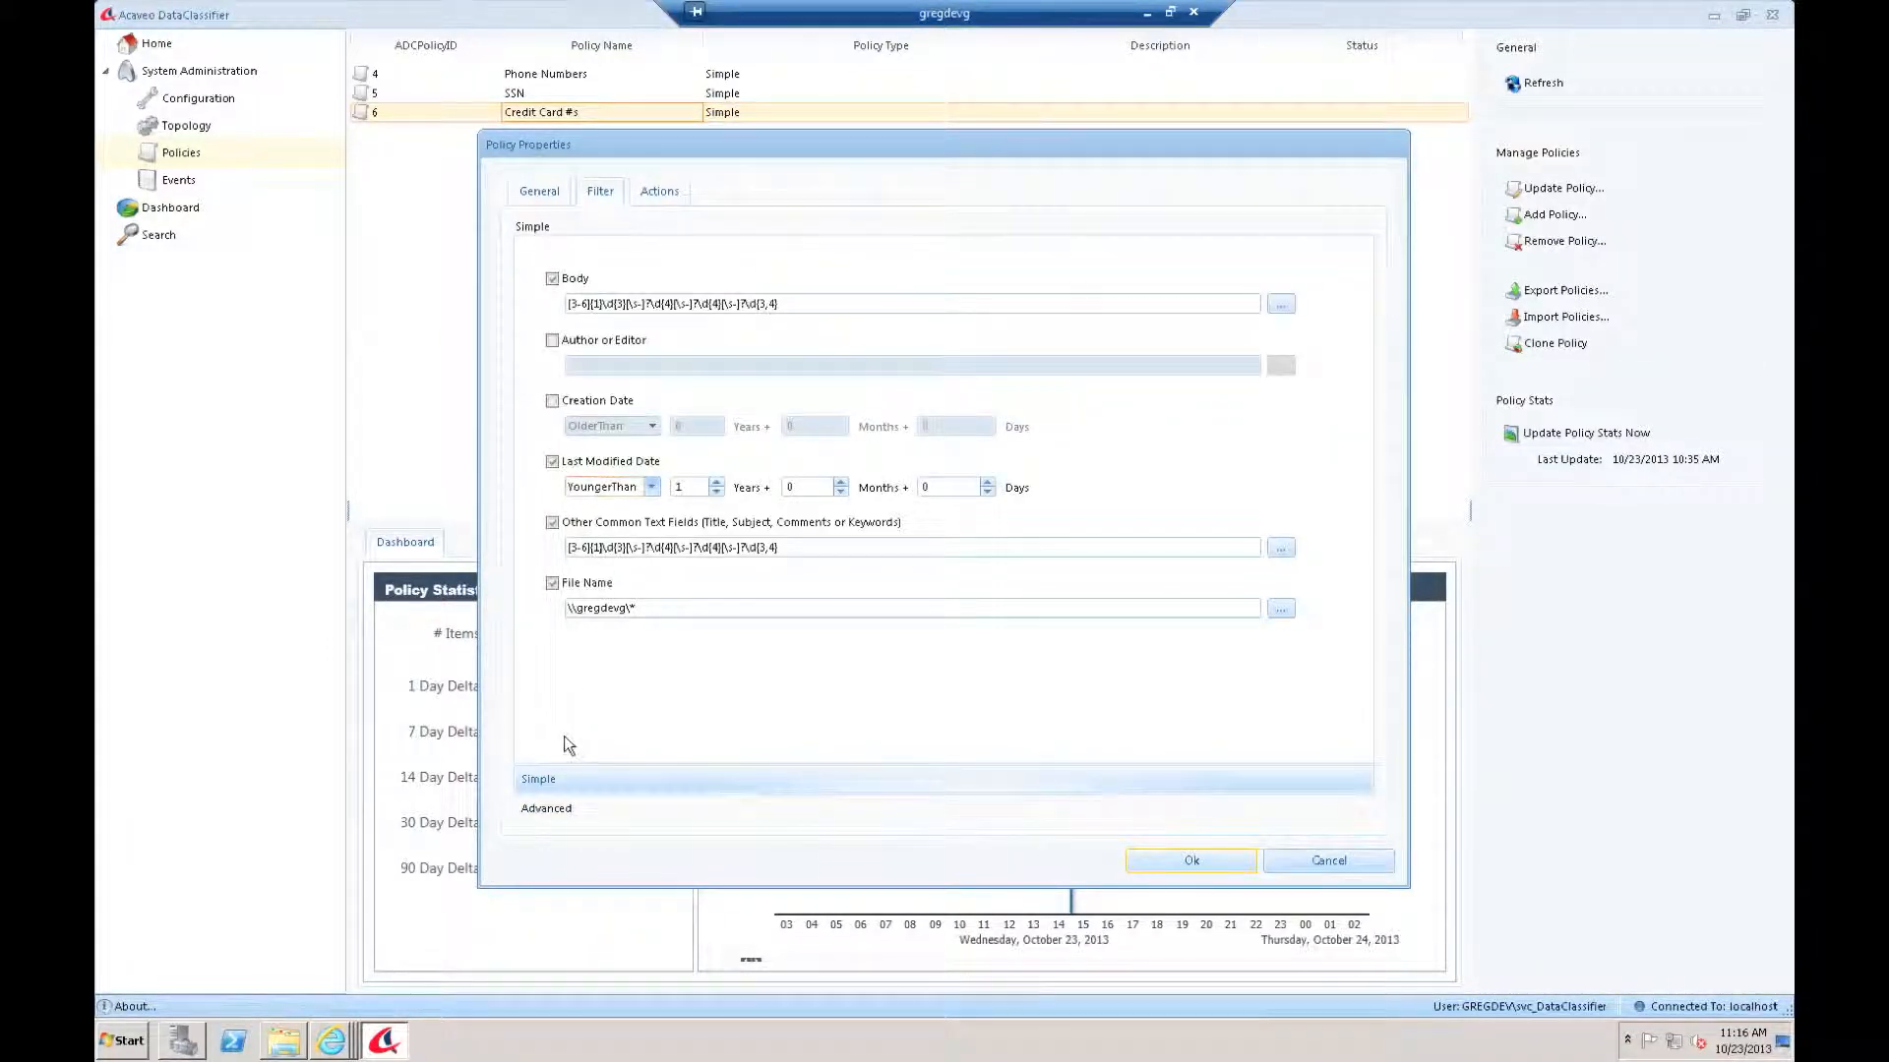
click(562, 806)
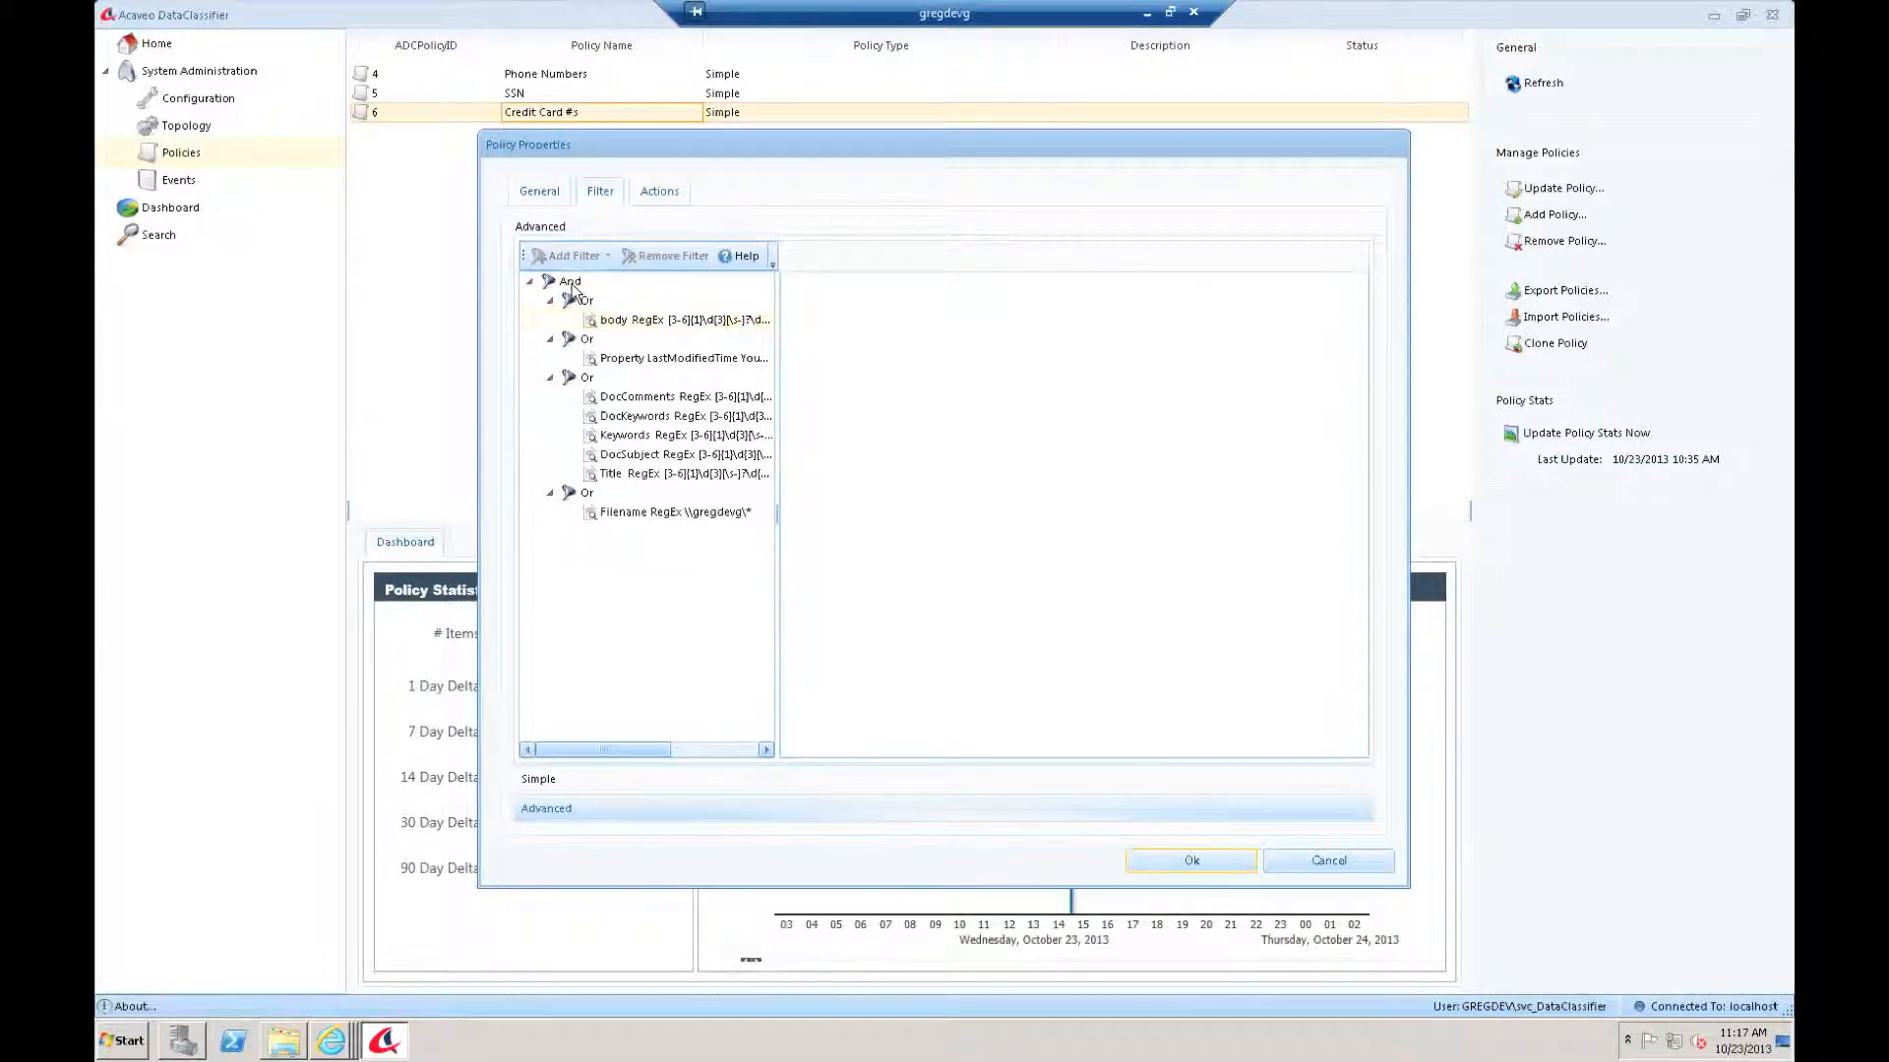
click(753, 361)
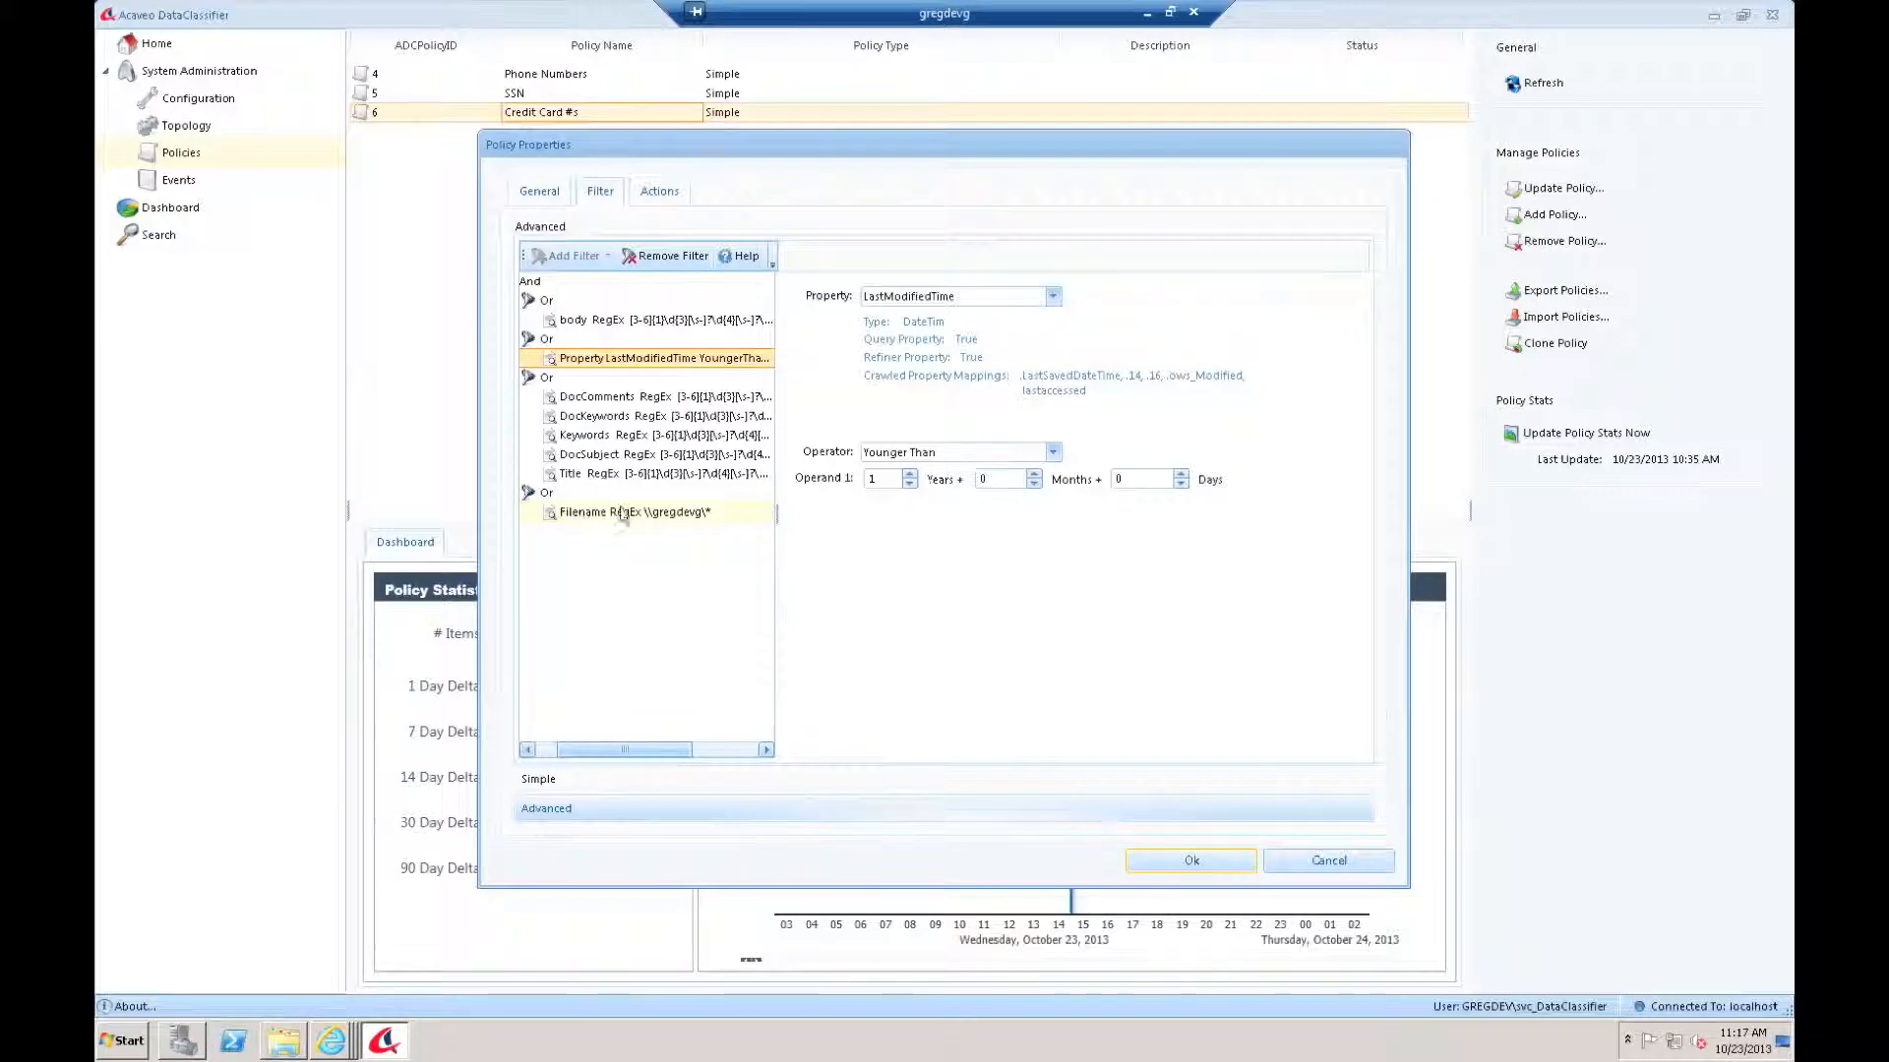
Review the full advanced condition tree against the policy's simple filter form.
click(547, 749)
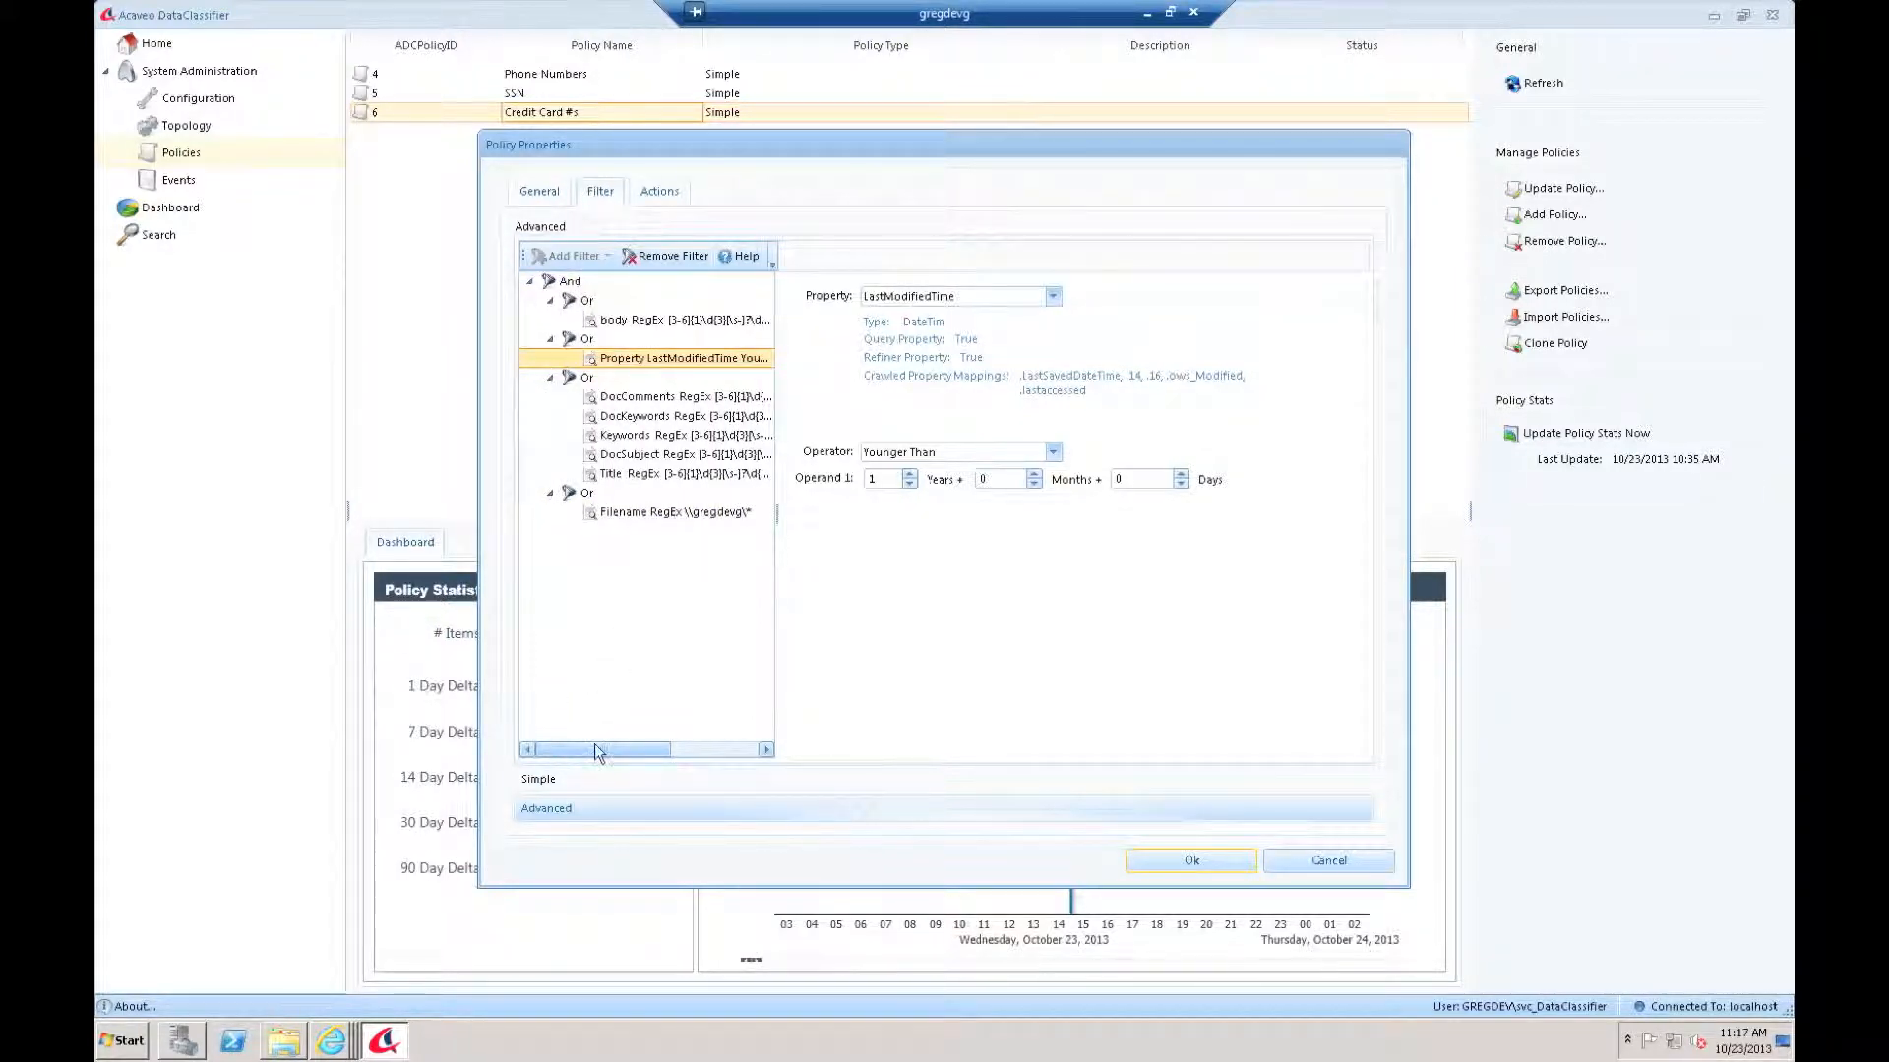
click(593, 777)
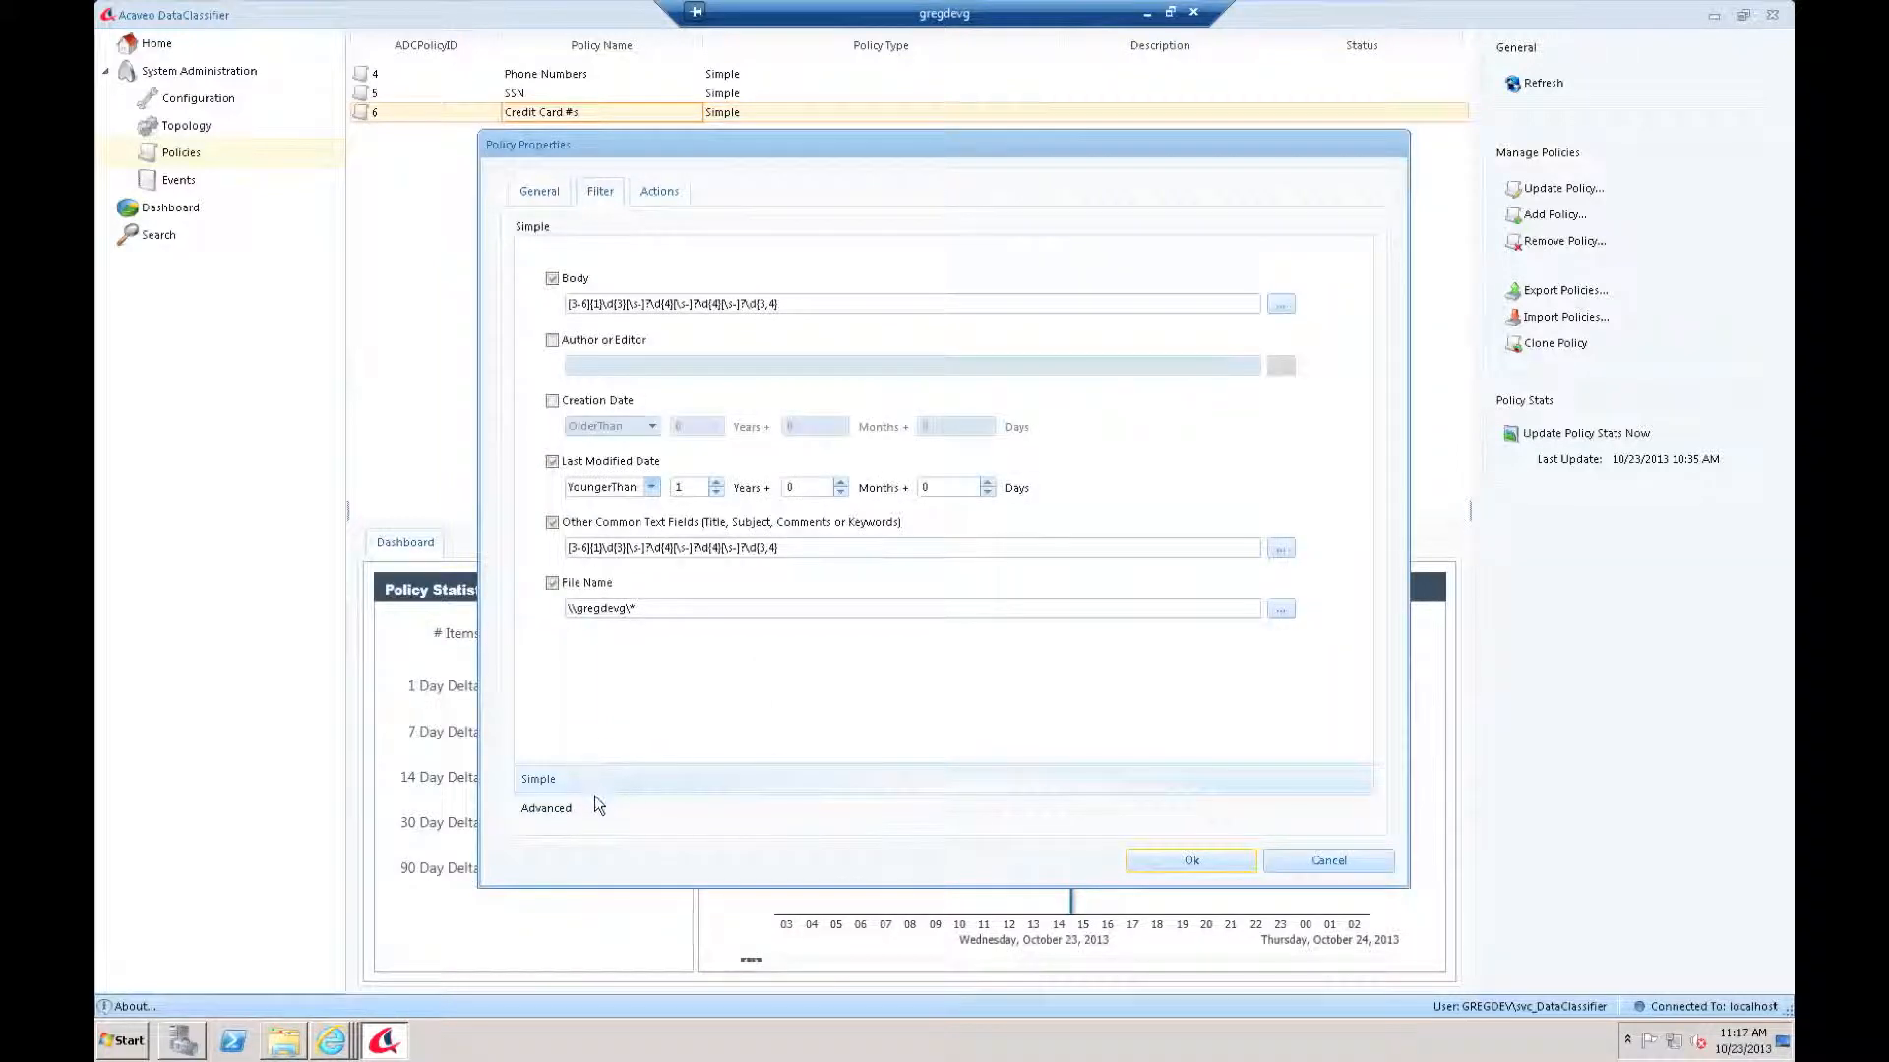
click(594, 805)
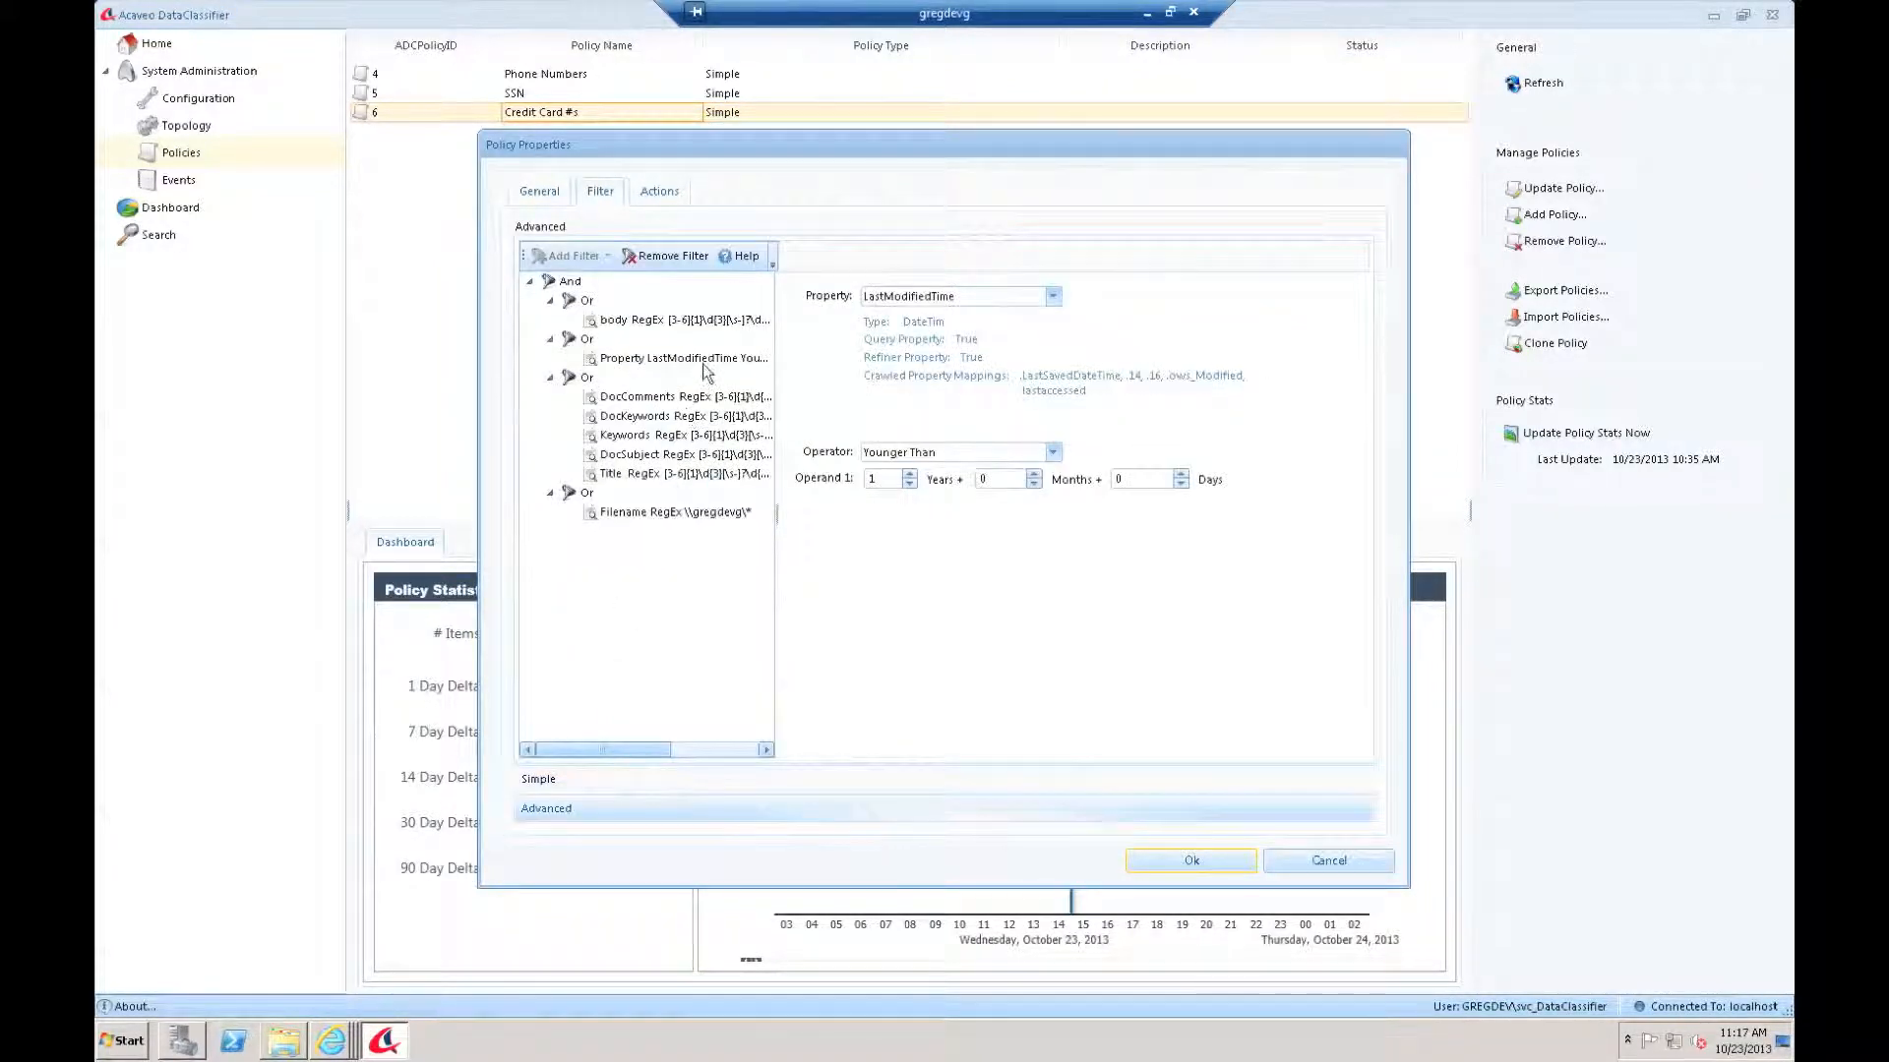
Try negating the Or group that holds the body condition with the Not option, and revert it.
right_click(588, 299)
mouse_move(612, 312)
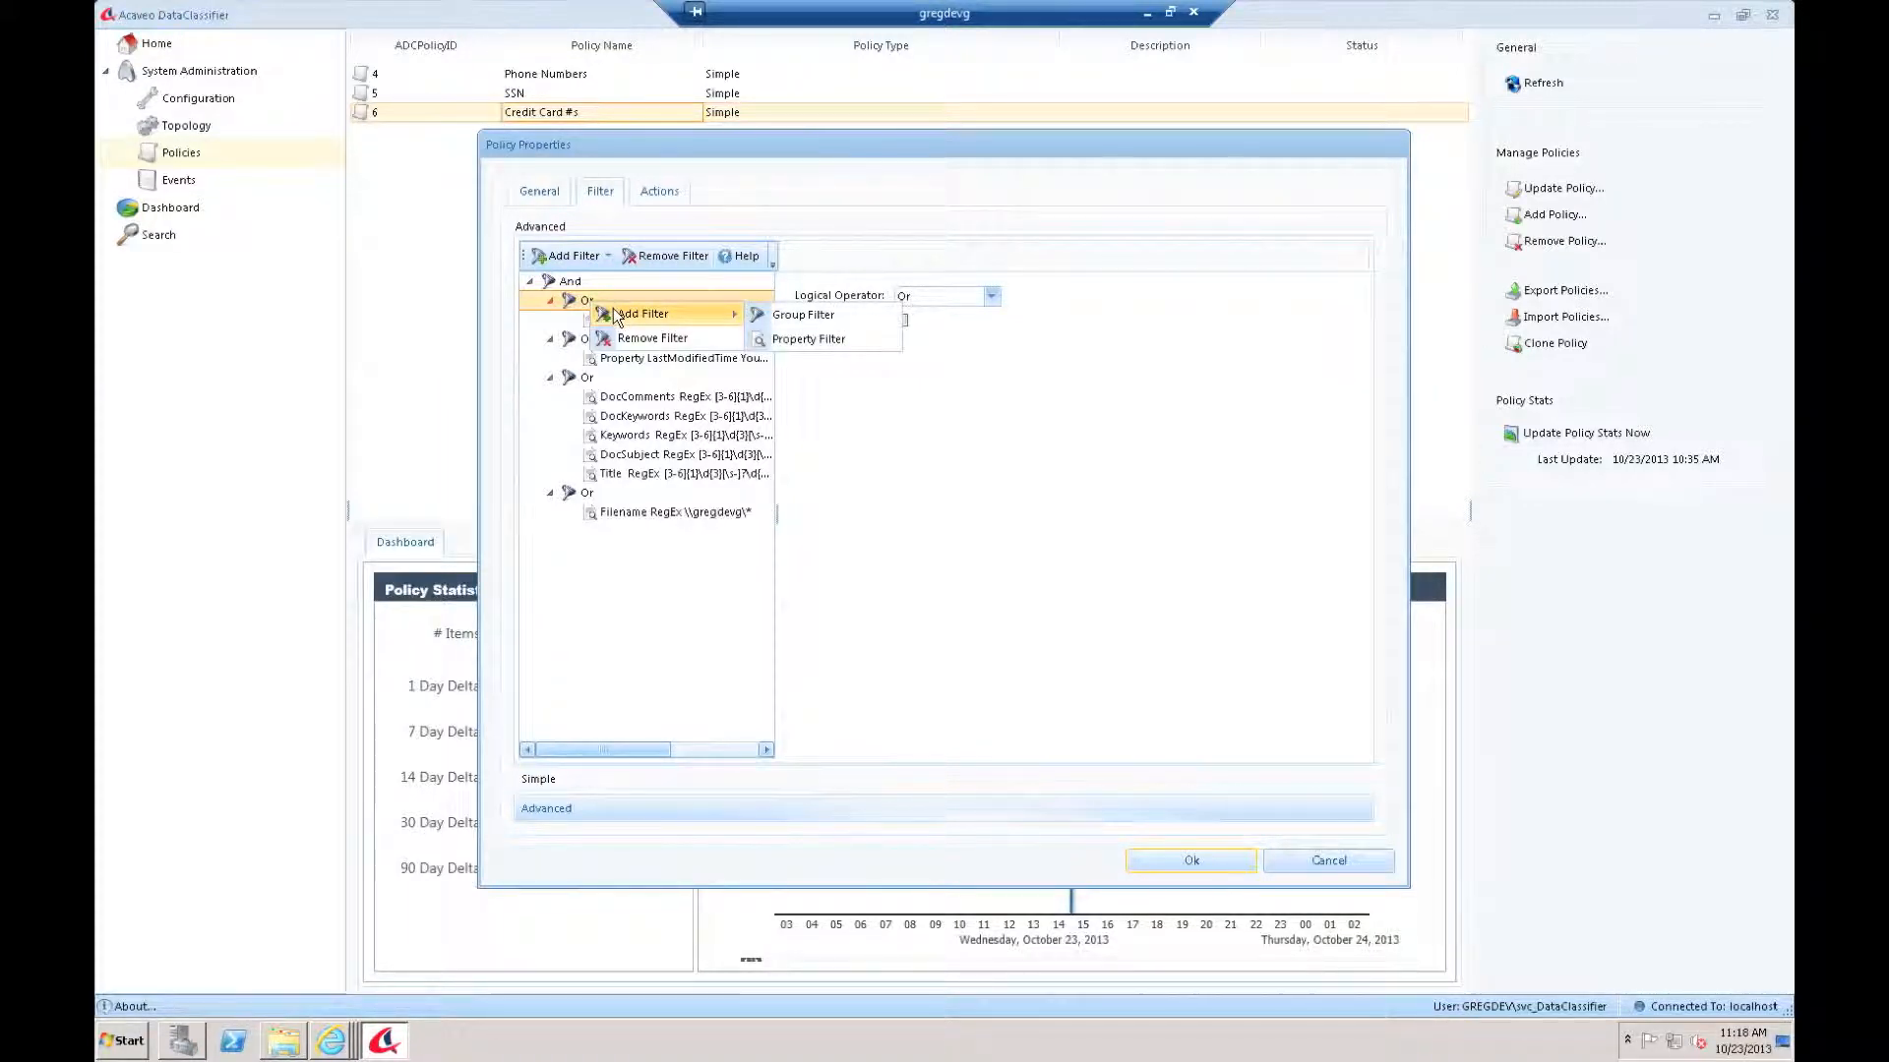
click(824, 289)
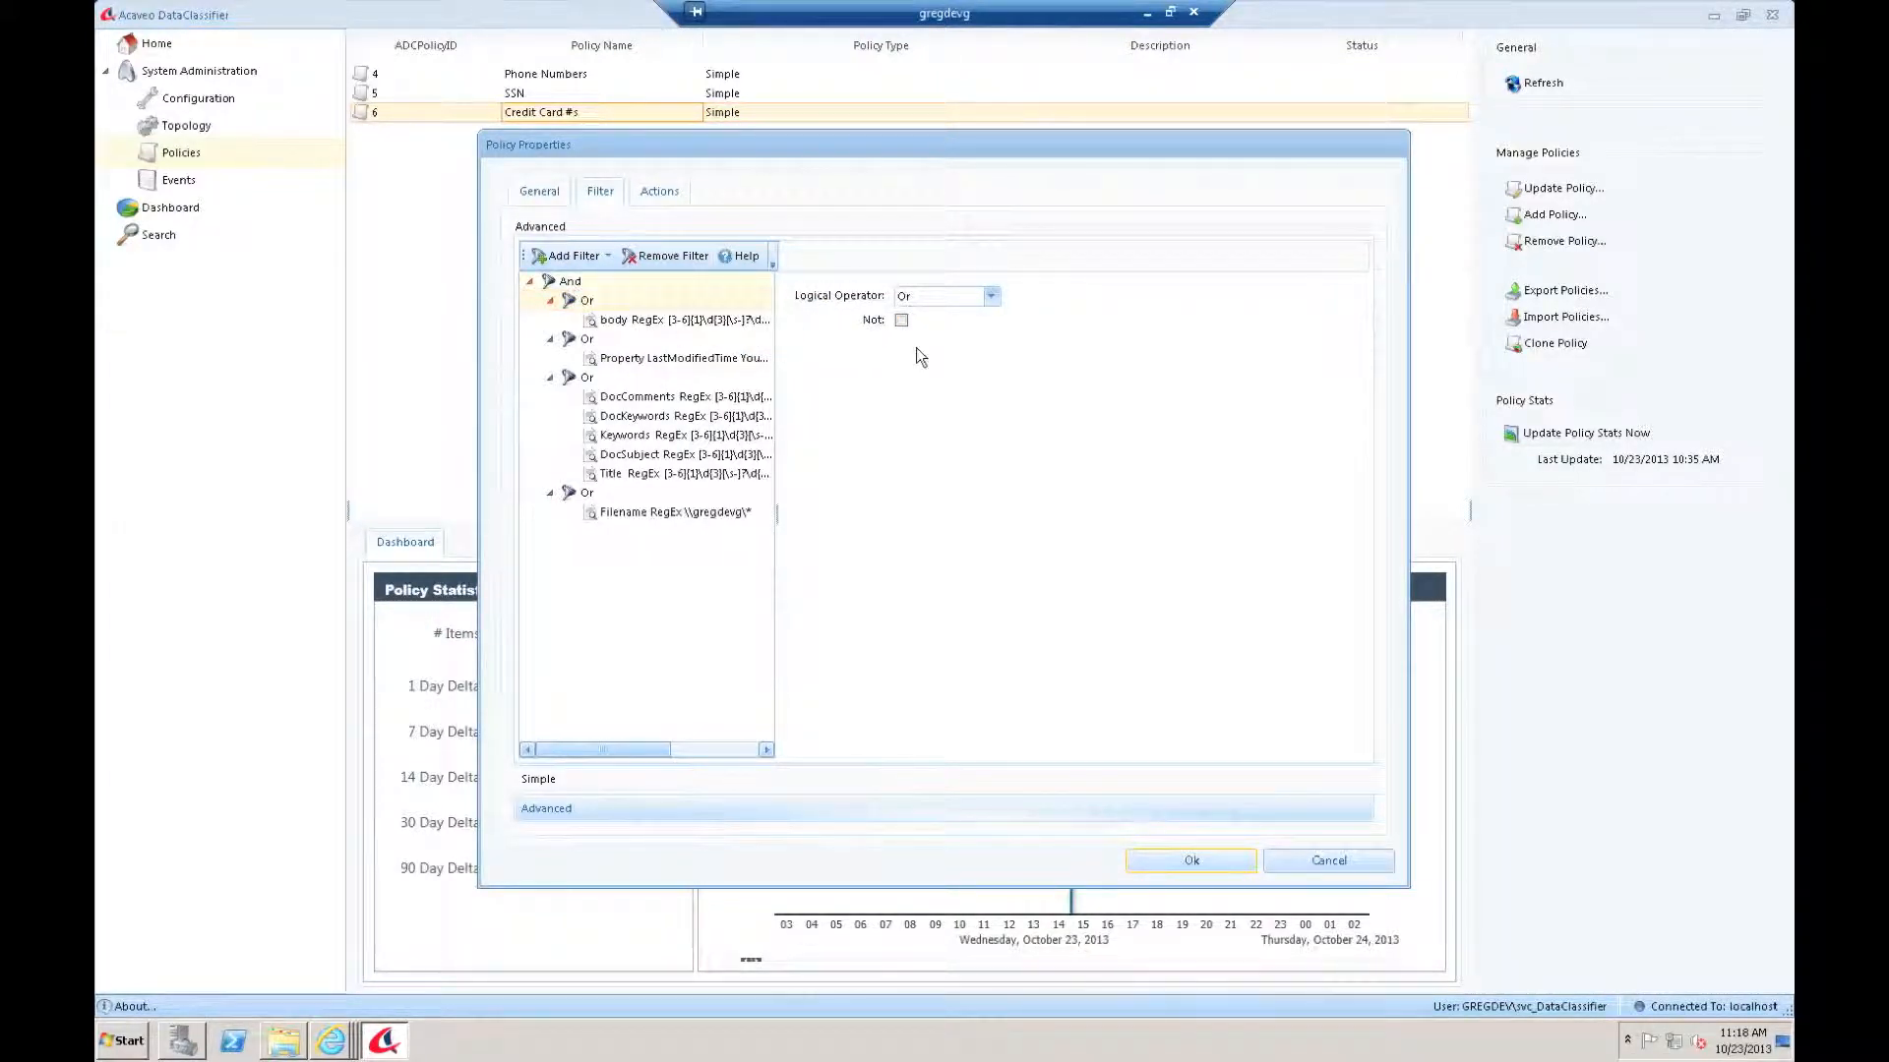
click(900, 321)
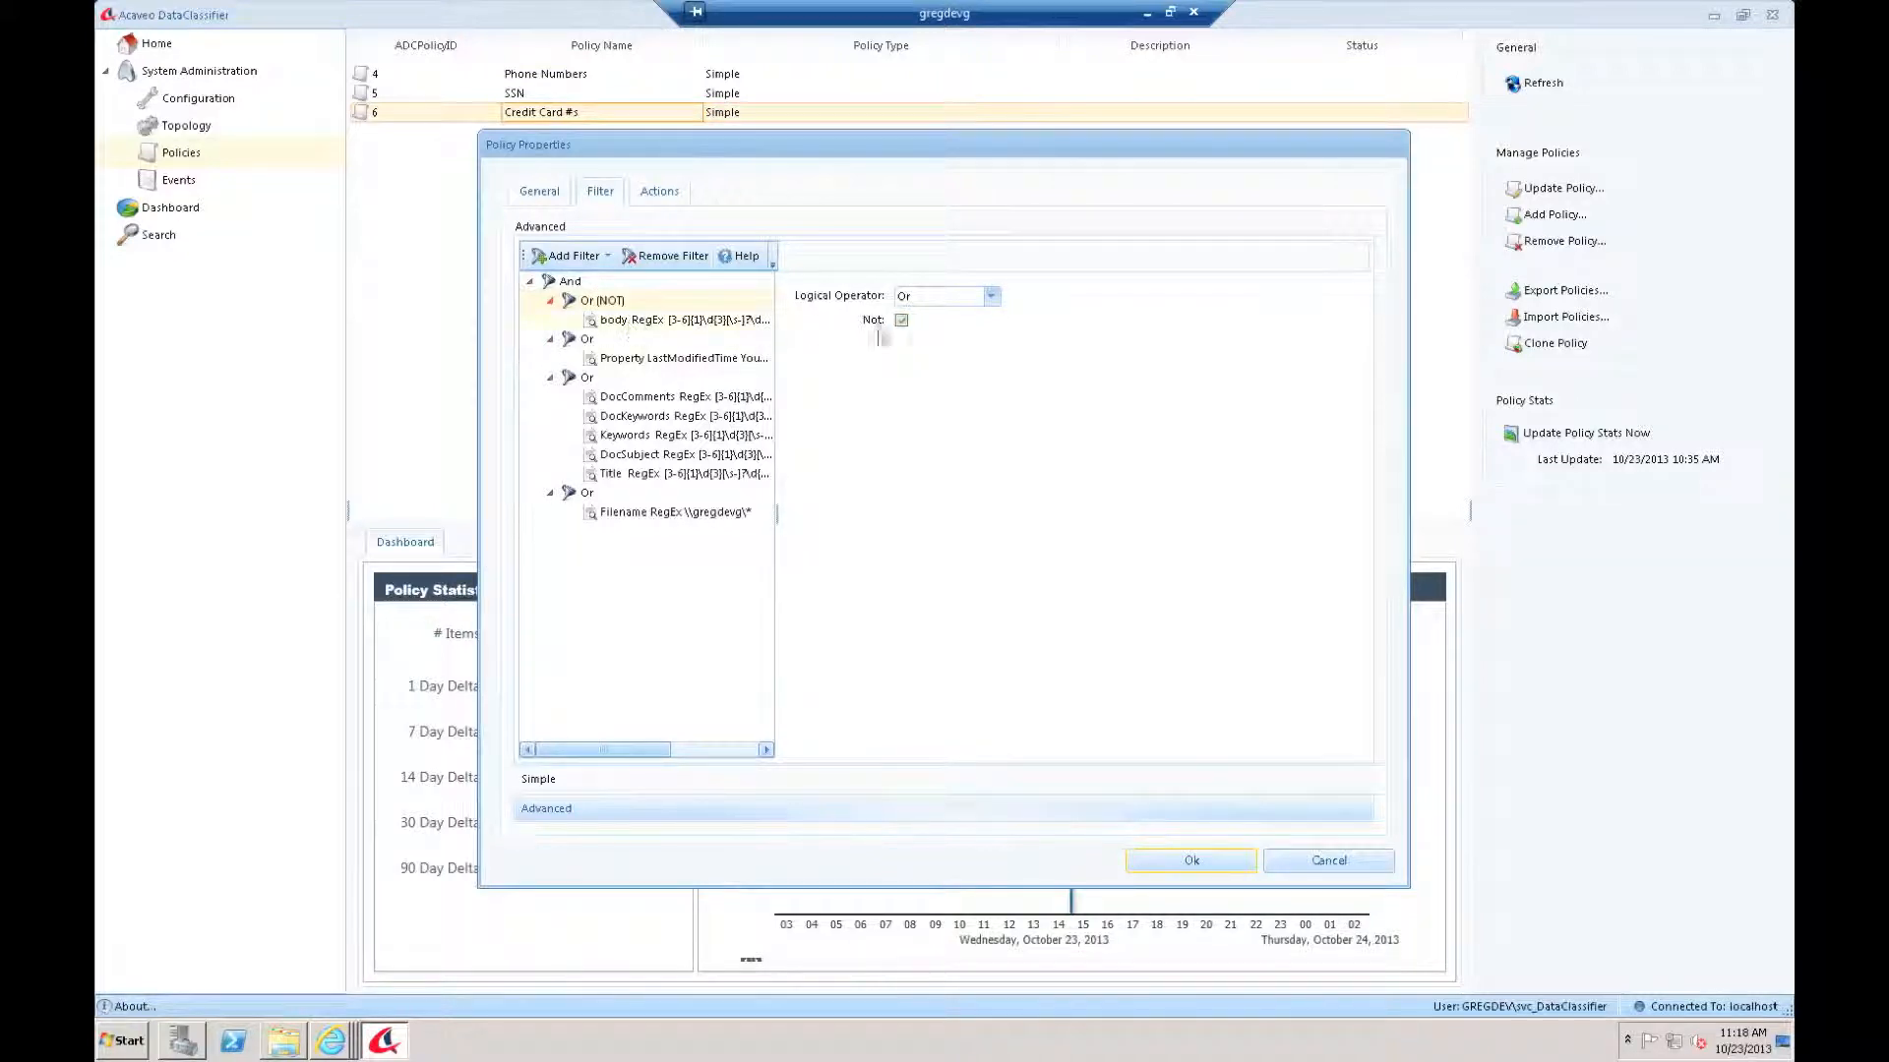
click(901, 321)
Add a property filter to the Or group that holds the body RegEx condition.
right_click(622, 300)
mouse_move(656, 308)
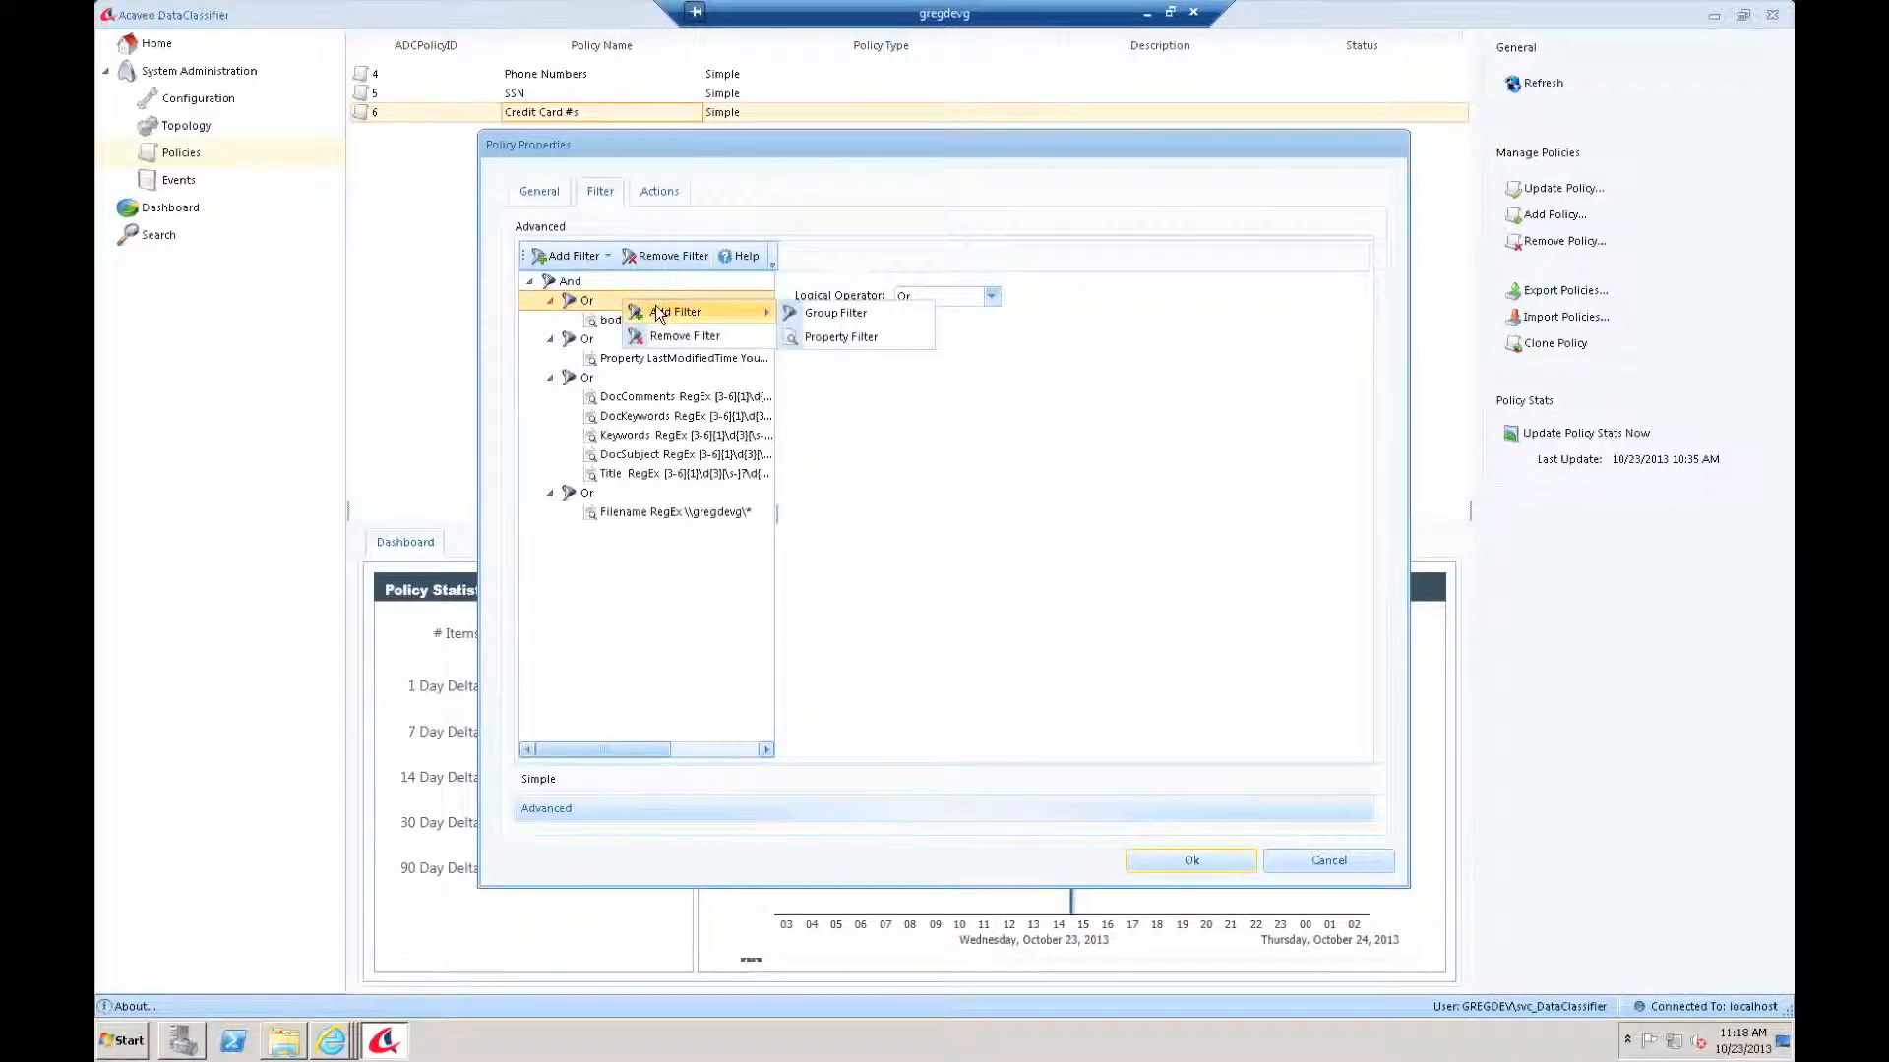
click(842, 334)
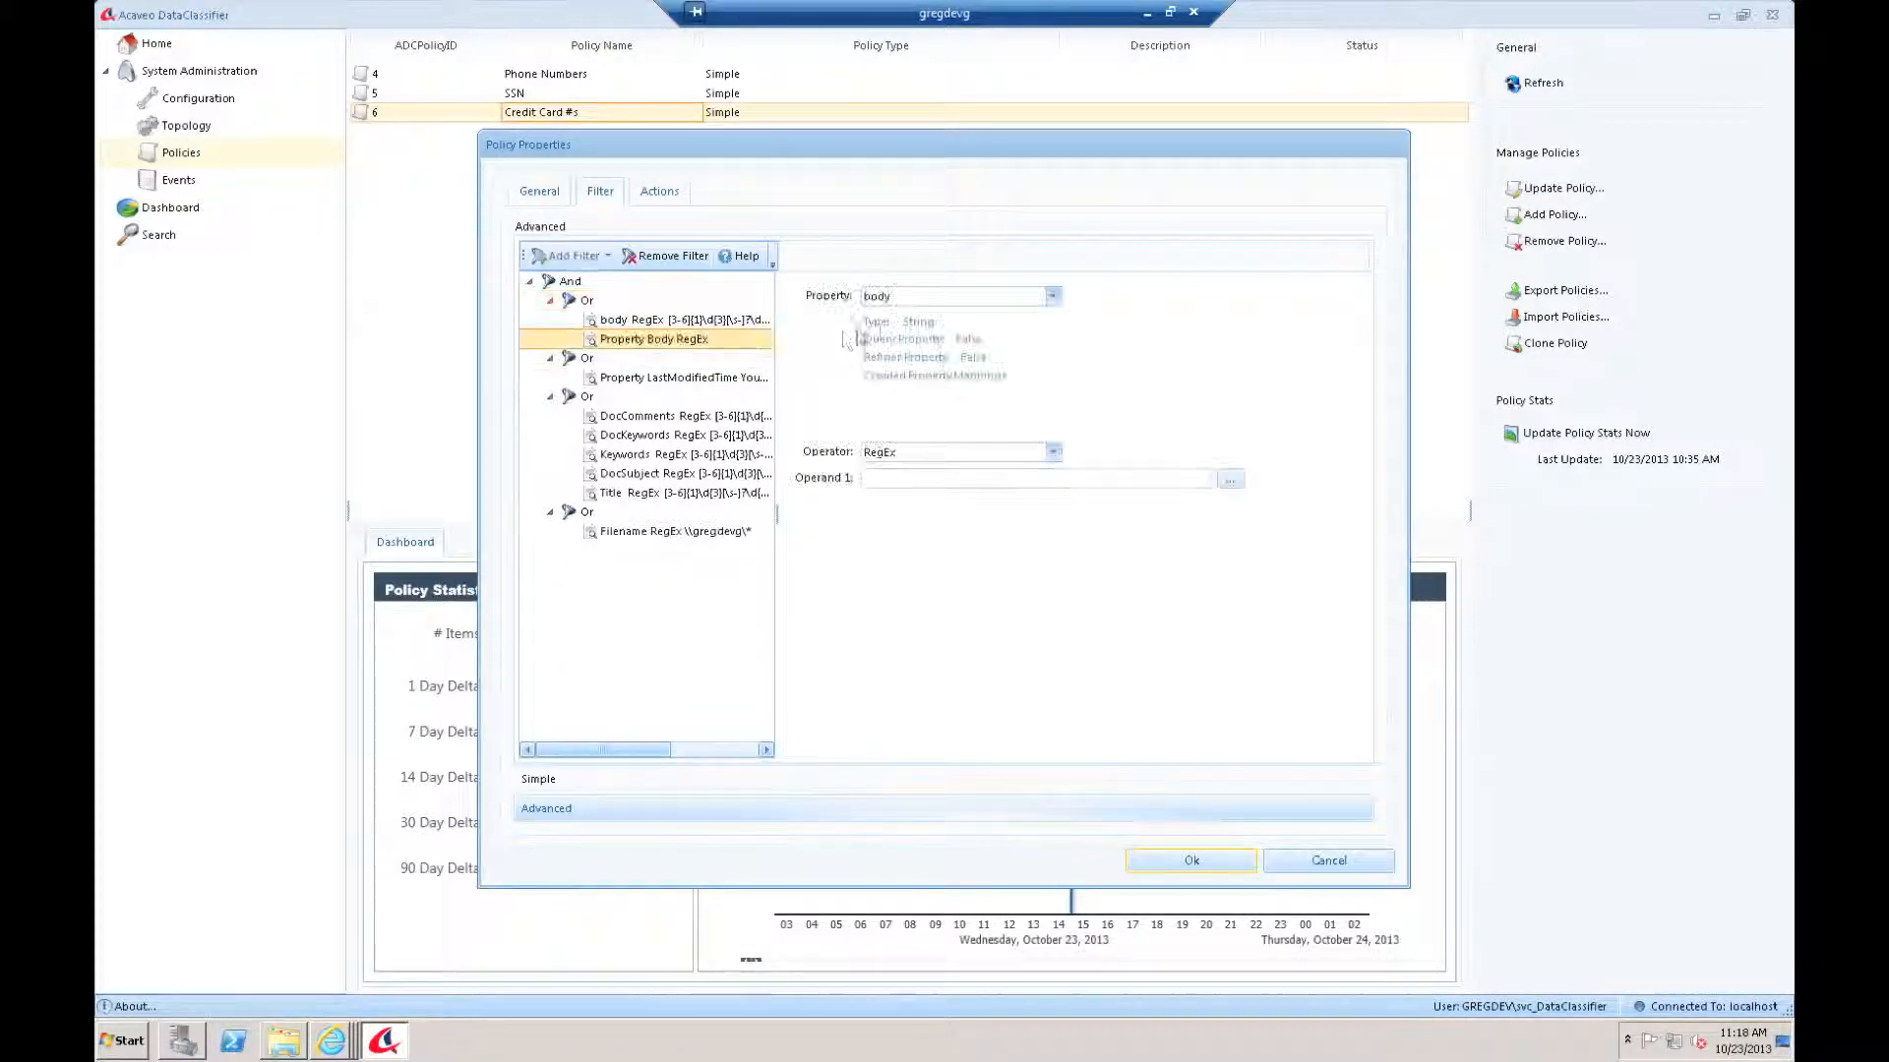
Browse the available properties and set the new filter's property to Created.
click(1057, 296)
click(1056, 297)
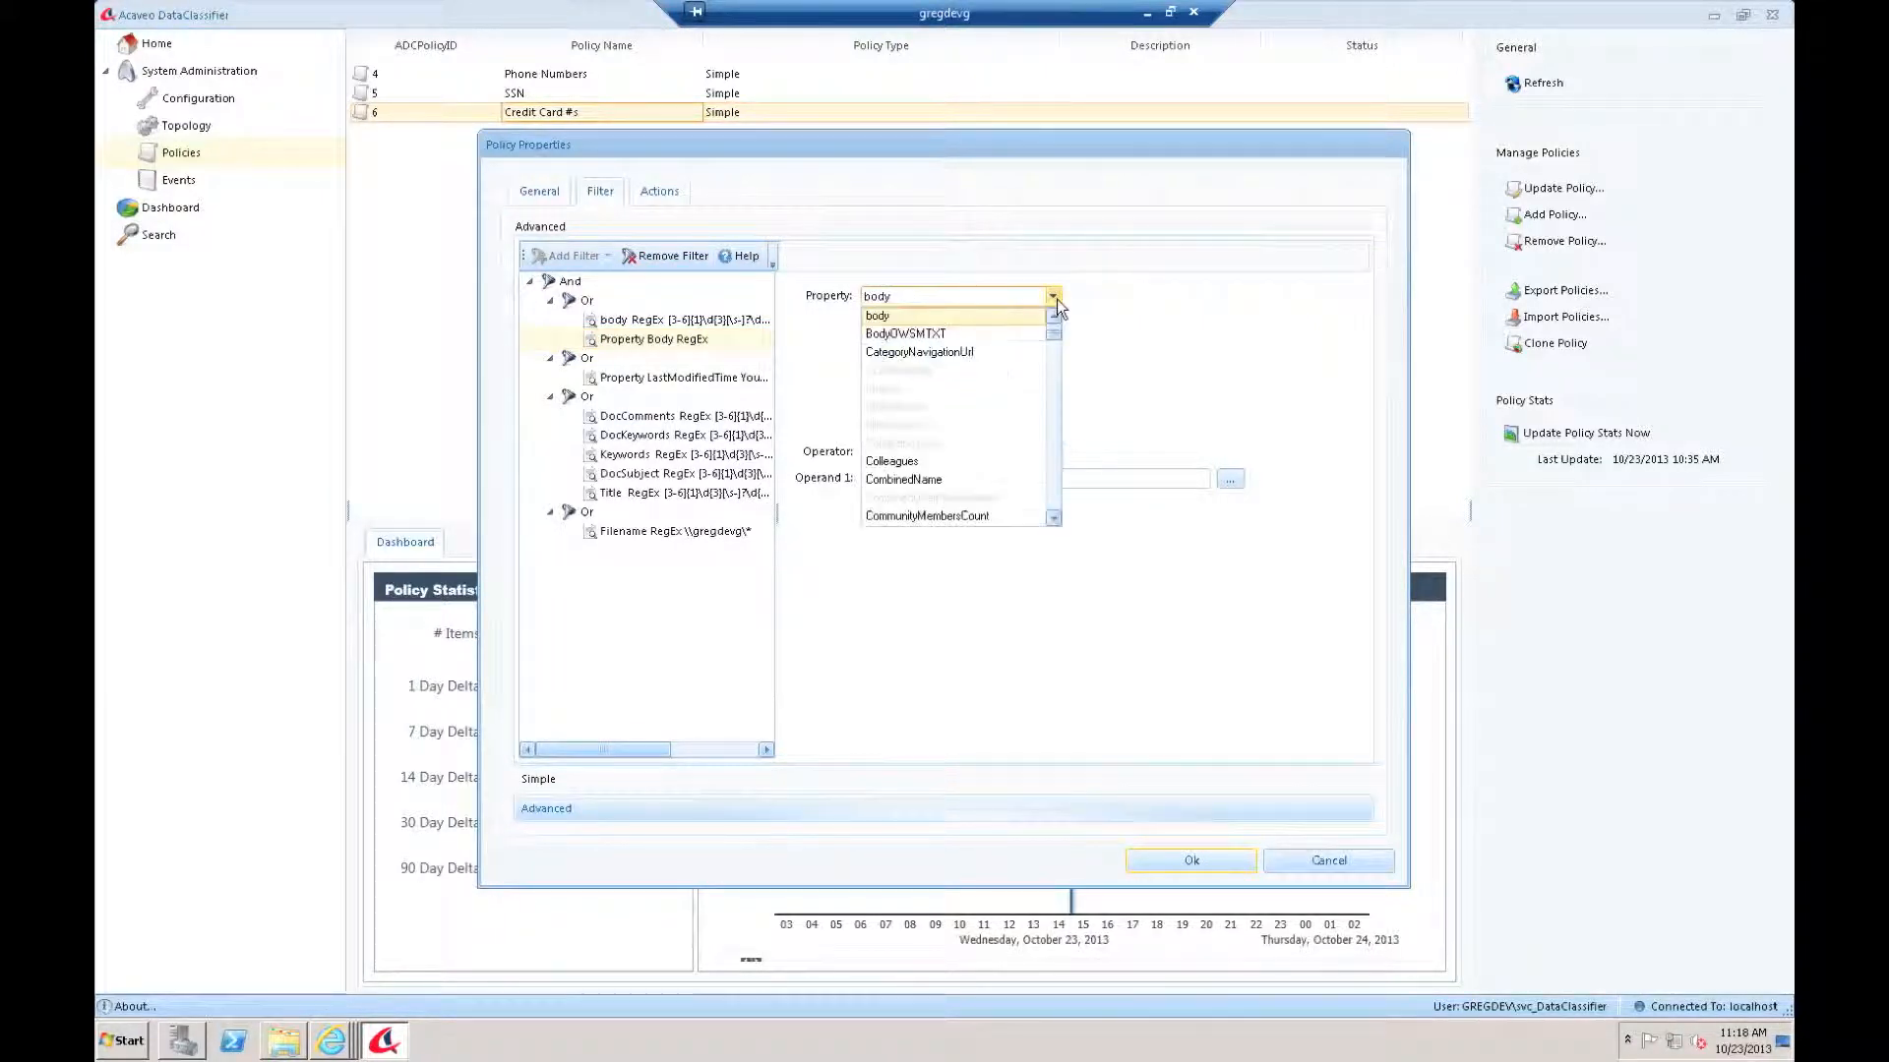
drag(1055, 333, 1057, 358)
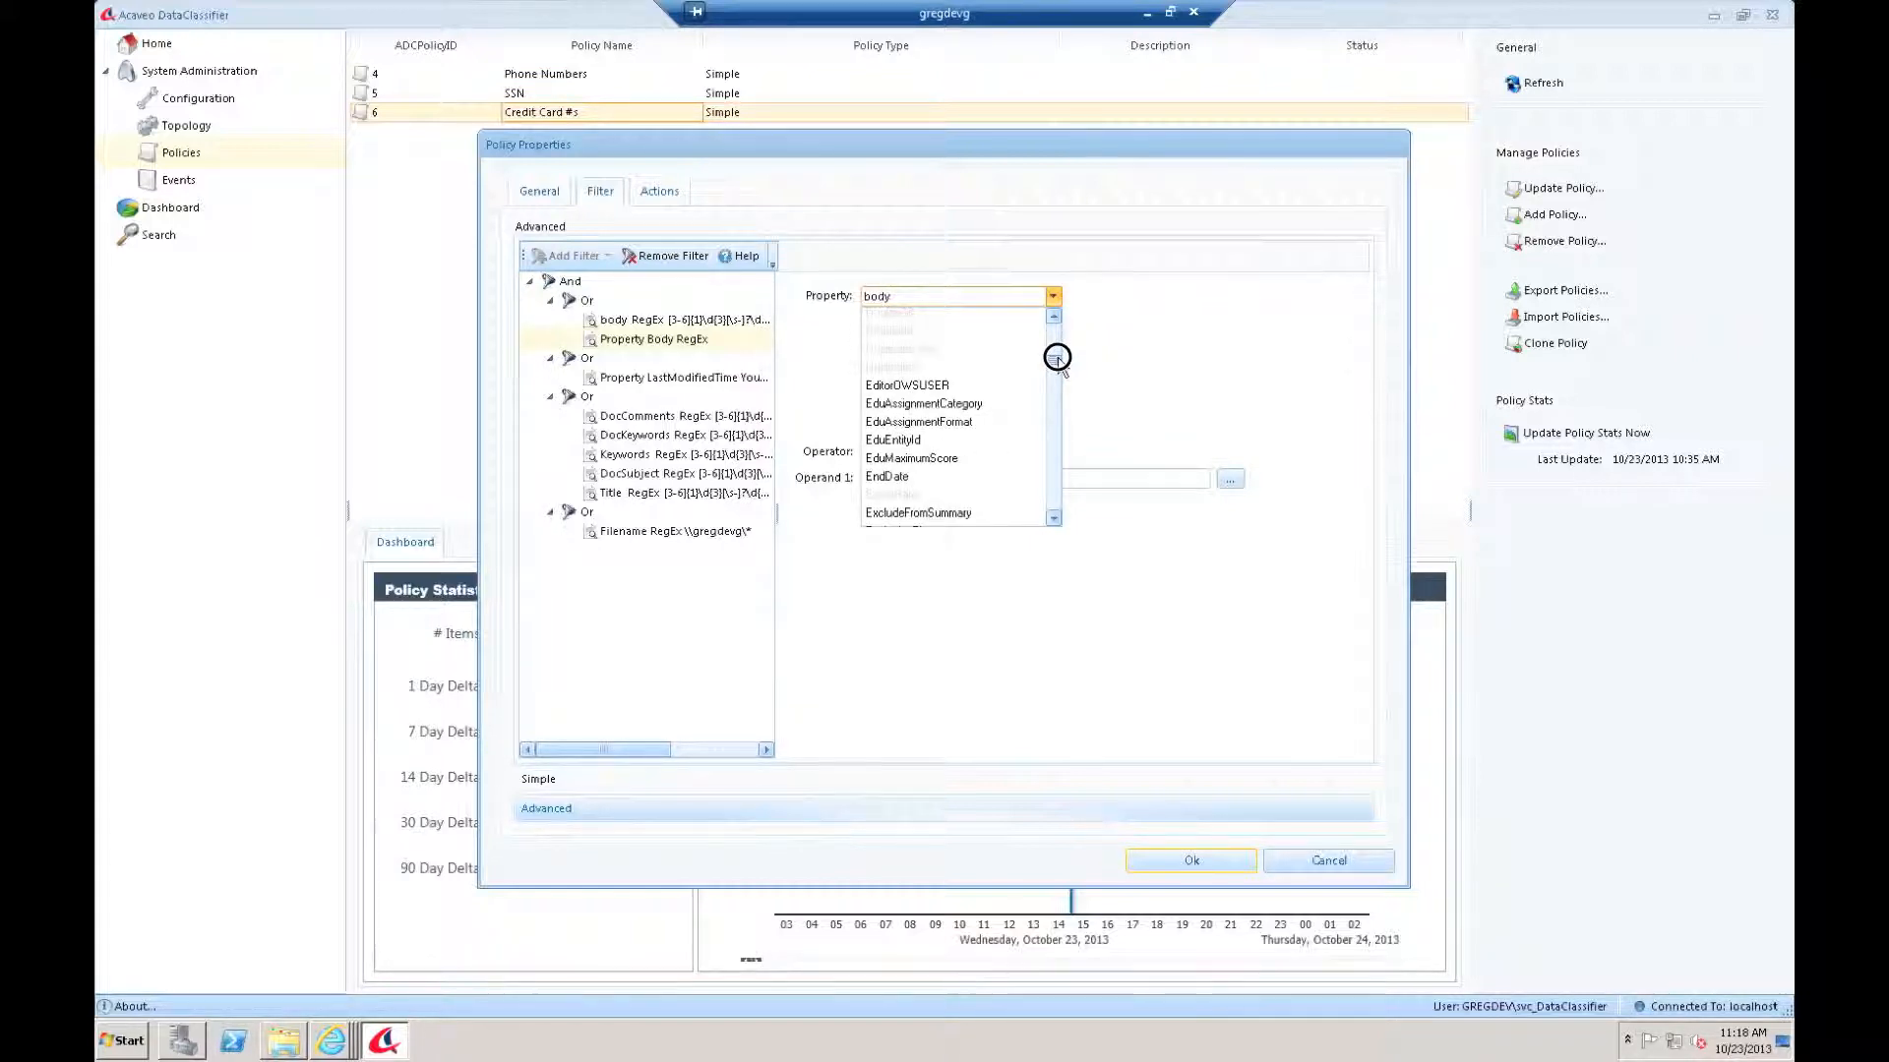
drag(1058, 359, 1058, 346)
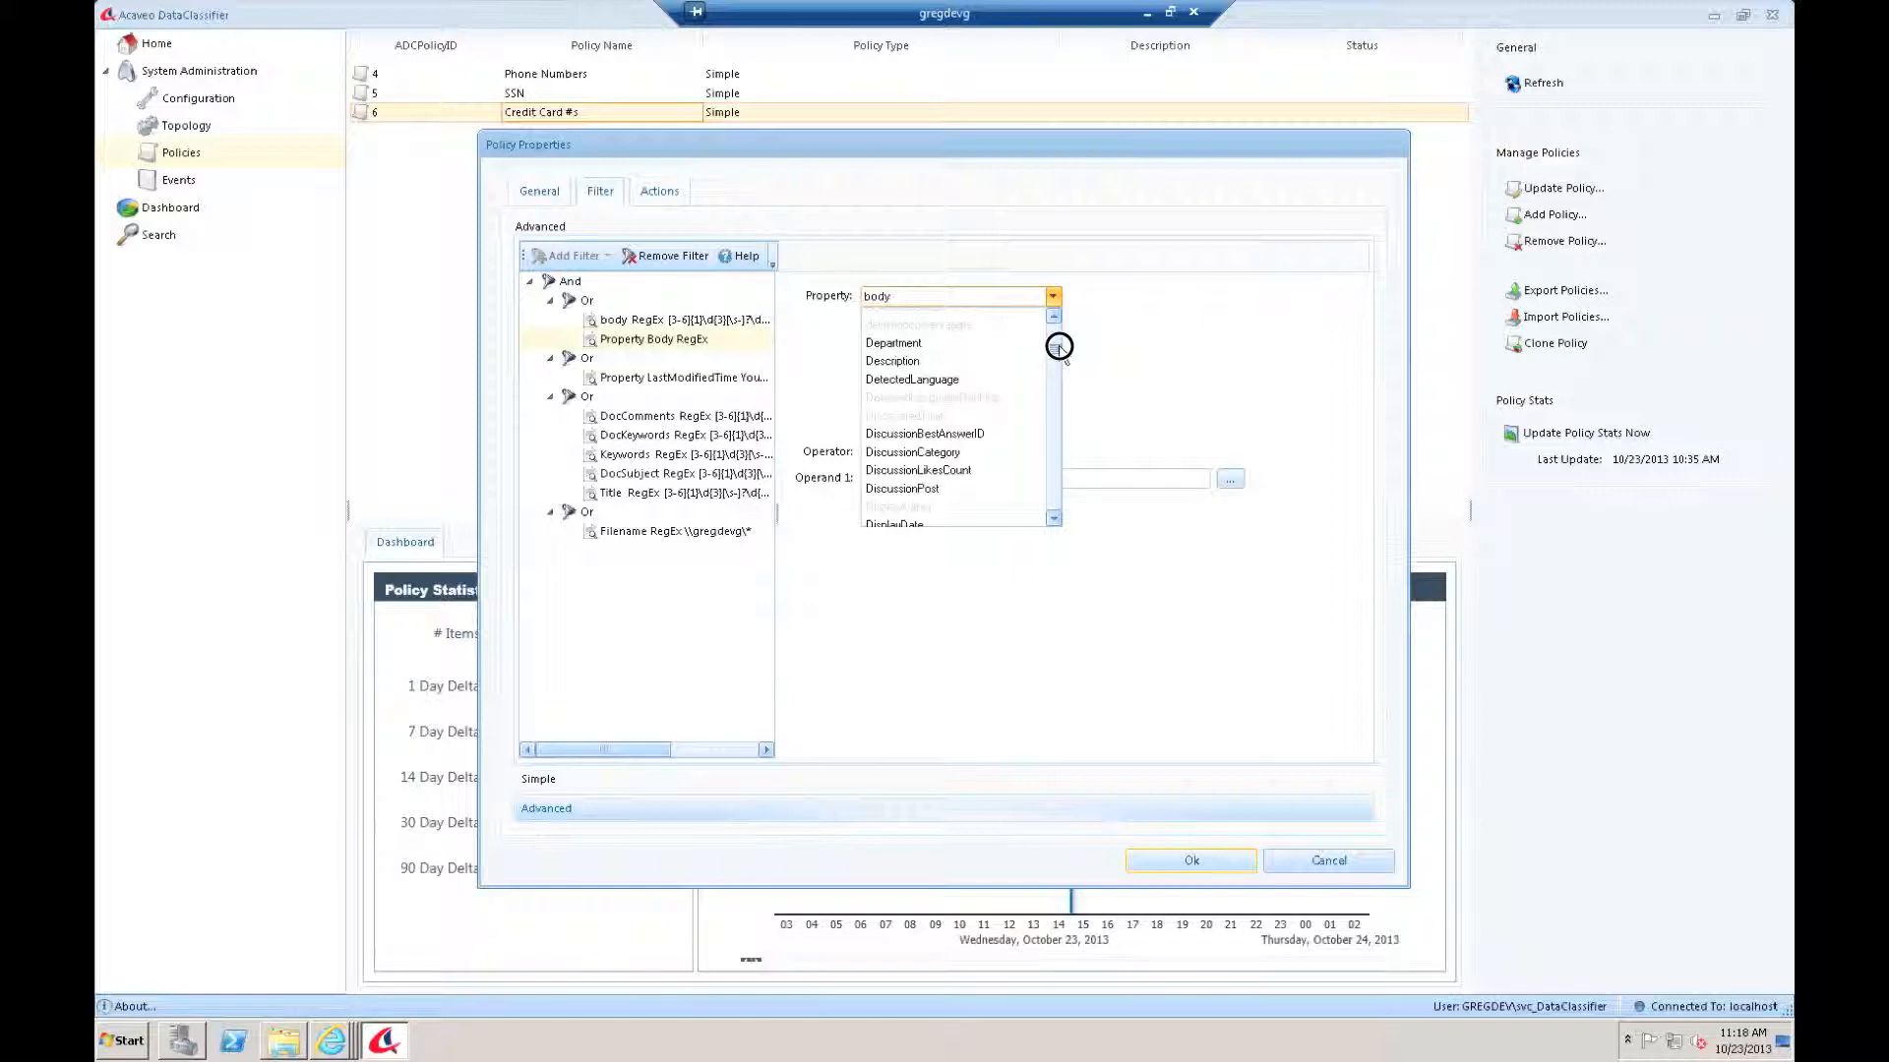
drag(1058, 347, 1058, 345)
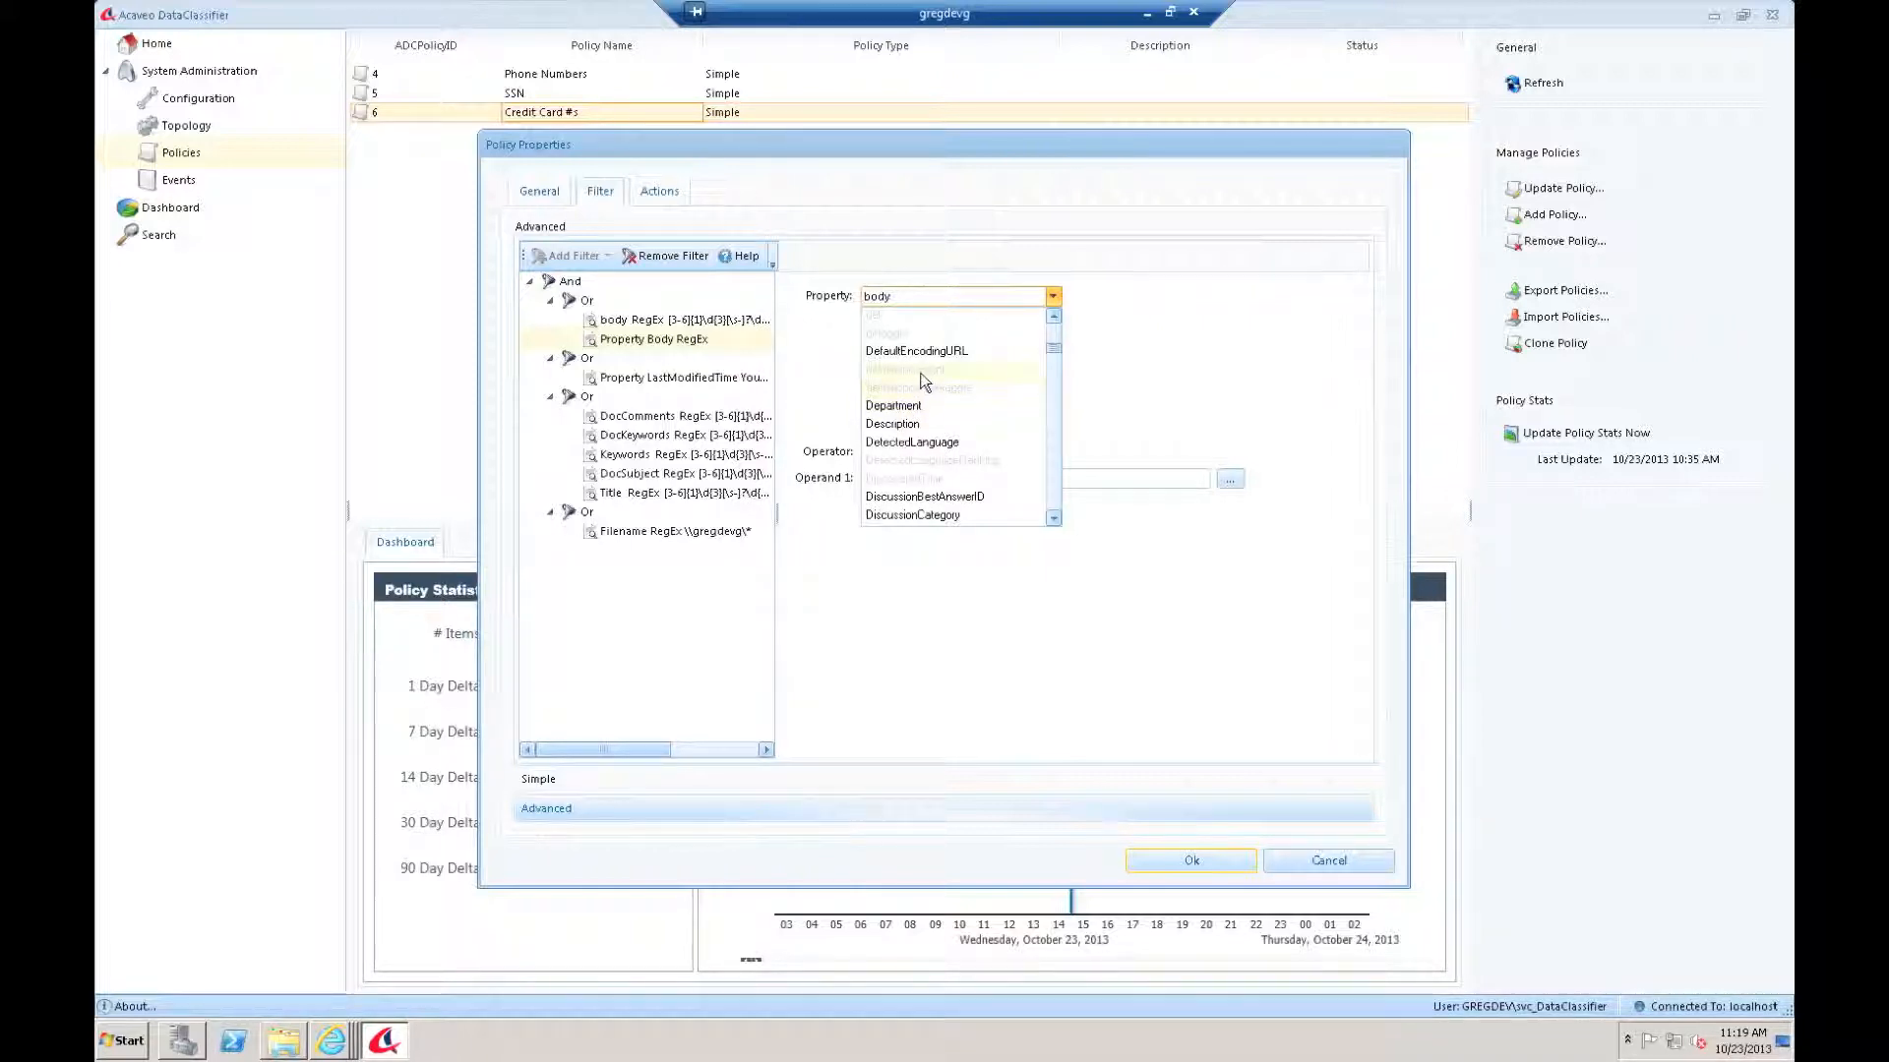
drag(1059, 344, 1056, 335)
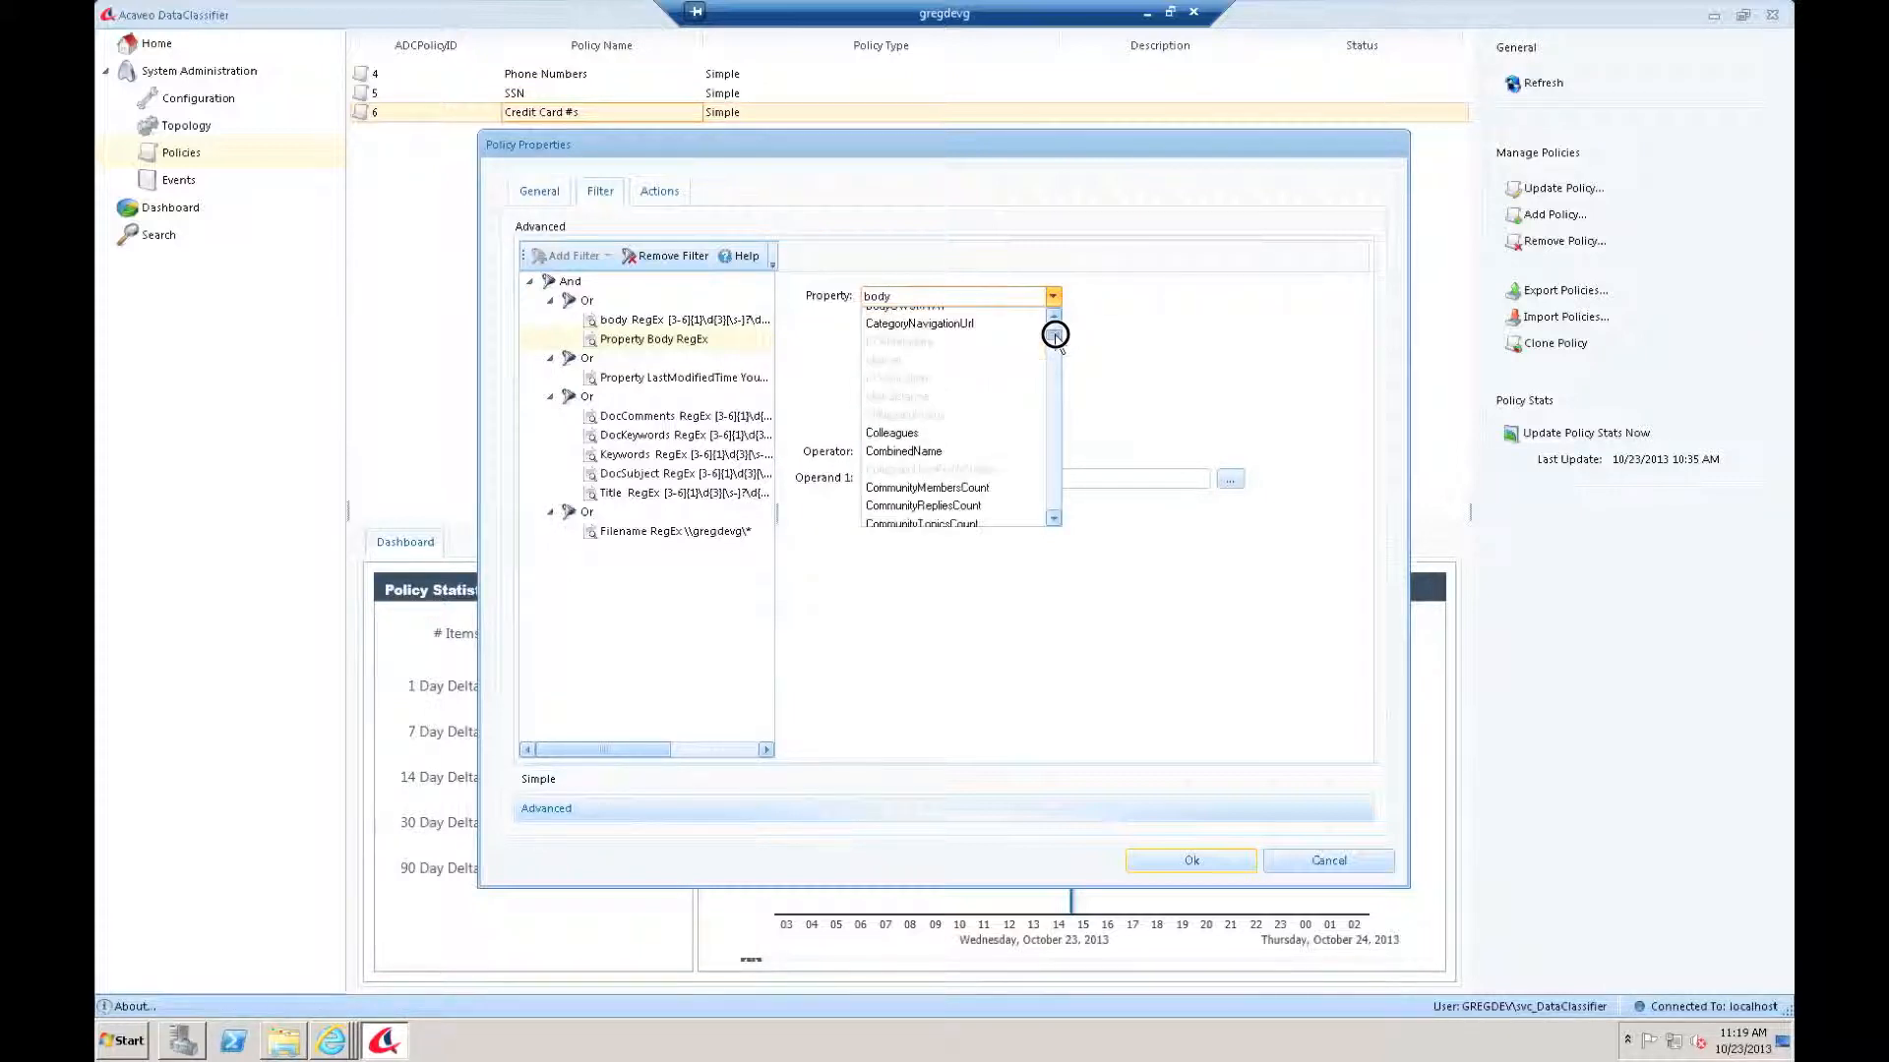
drag(1054, 335, 1054, 340)
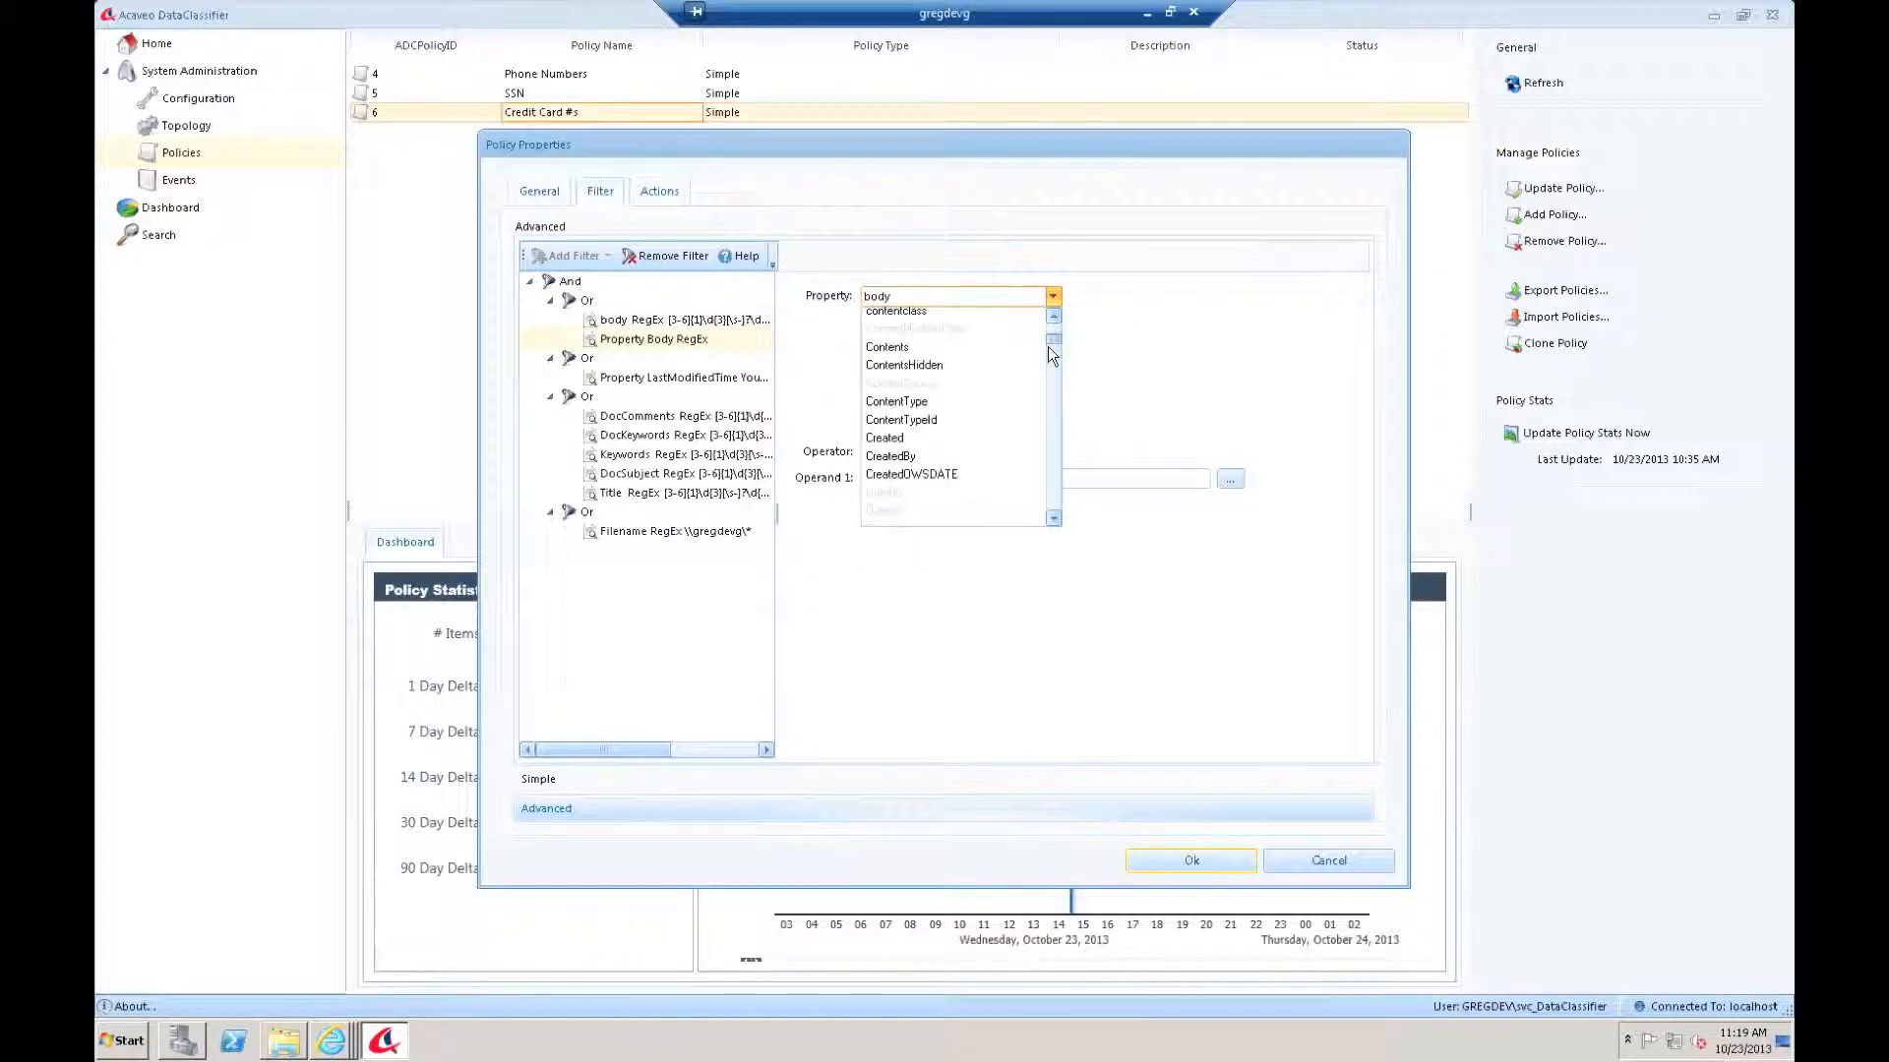
click(883, 438)
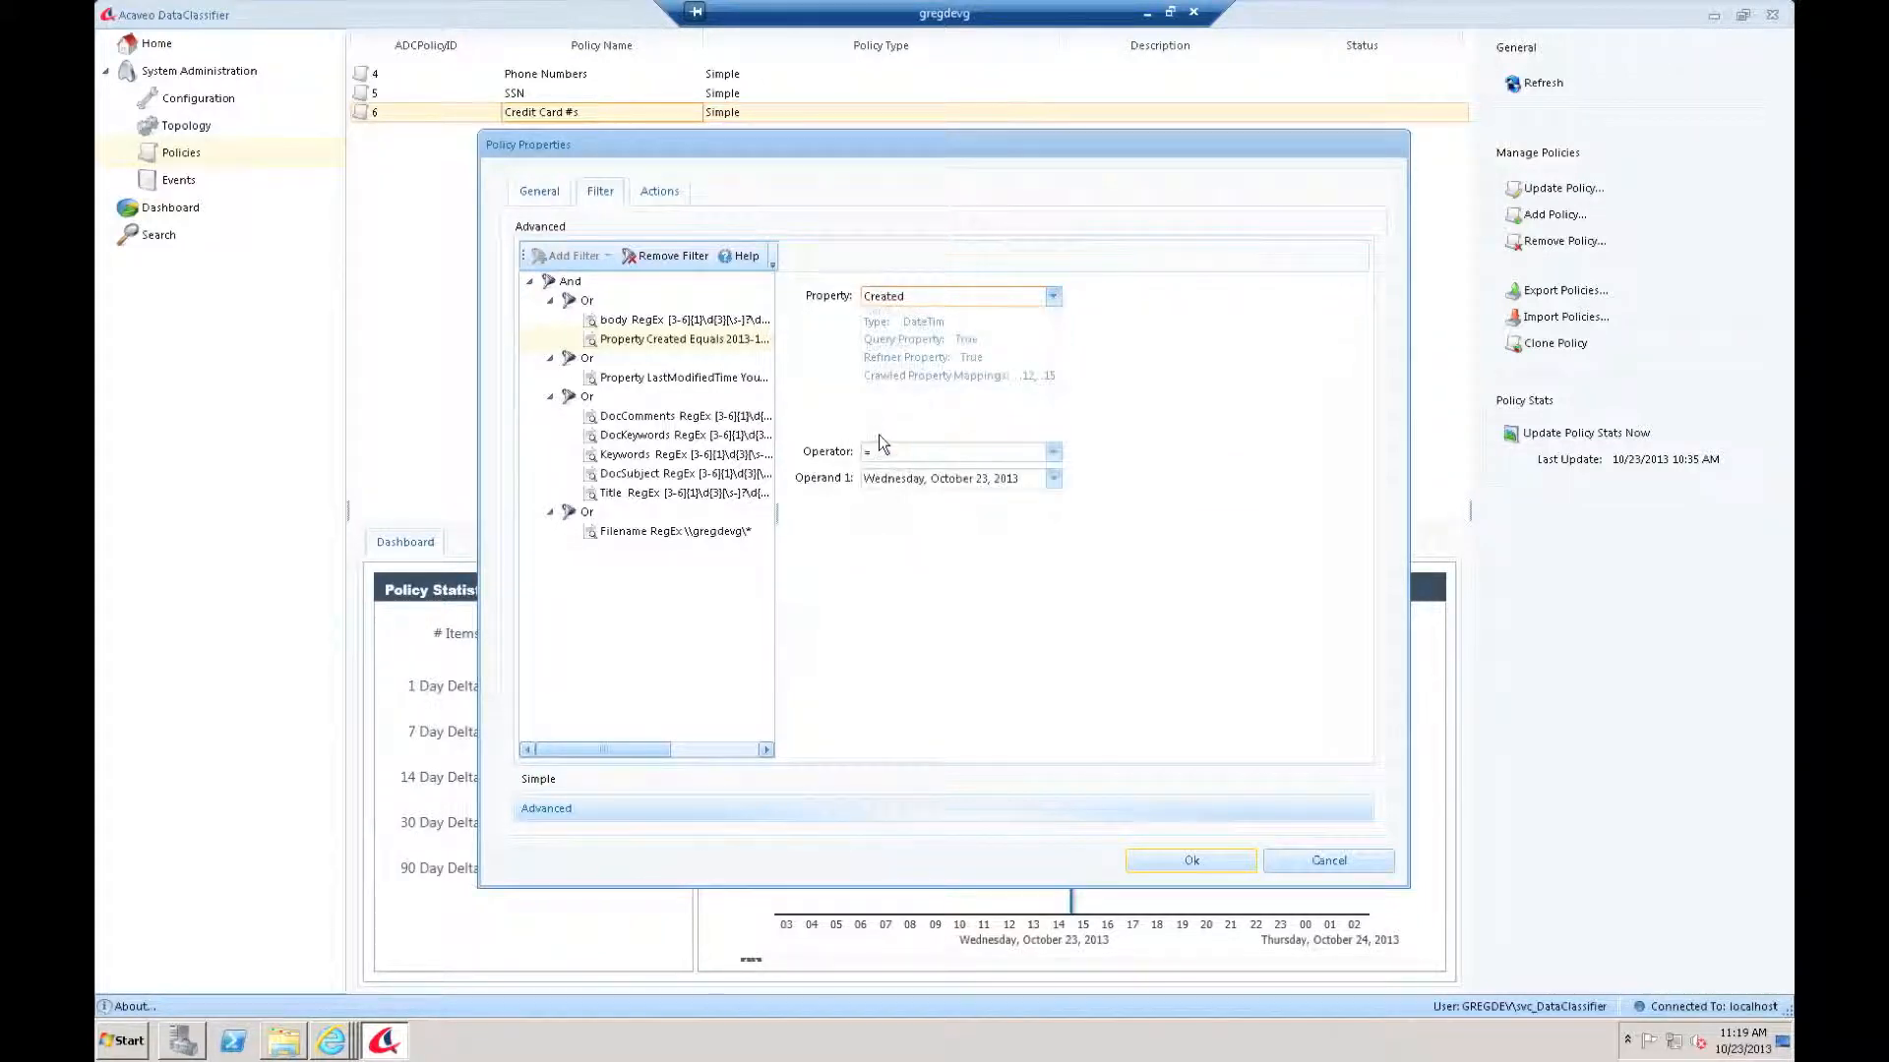
Examine the Created property's operand and operators, and switch the filter to Contents to compare its operators.
click(1054, 479)
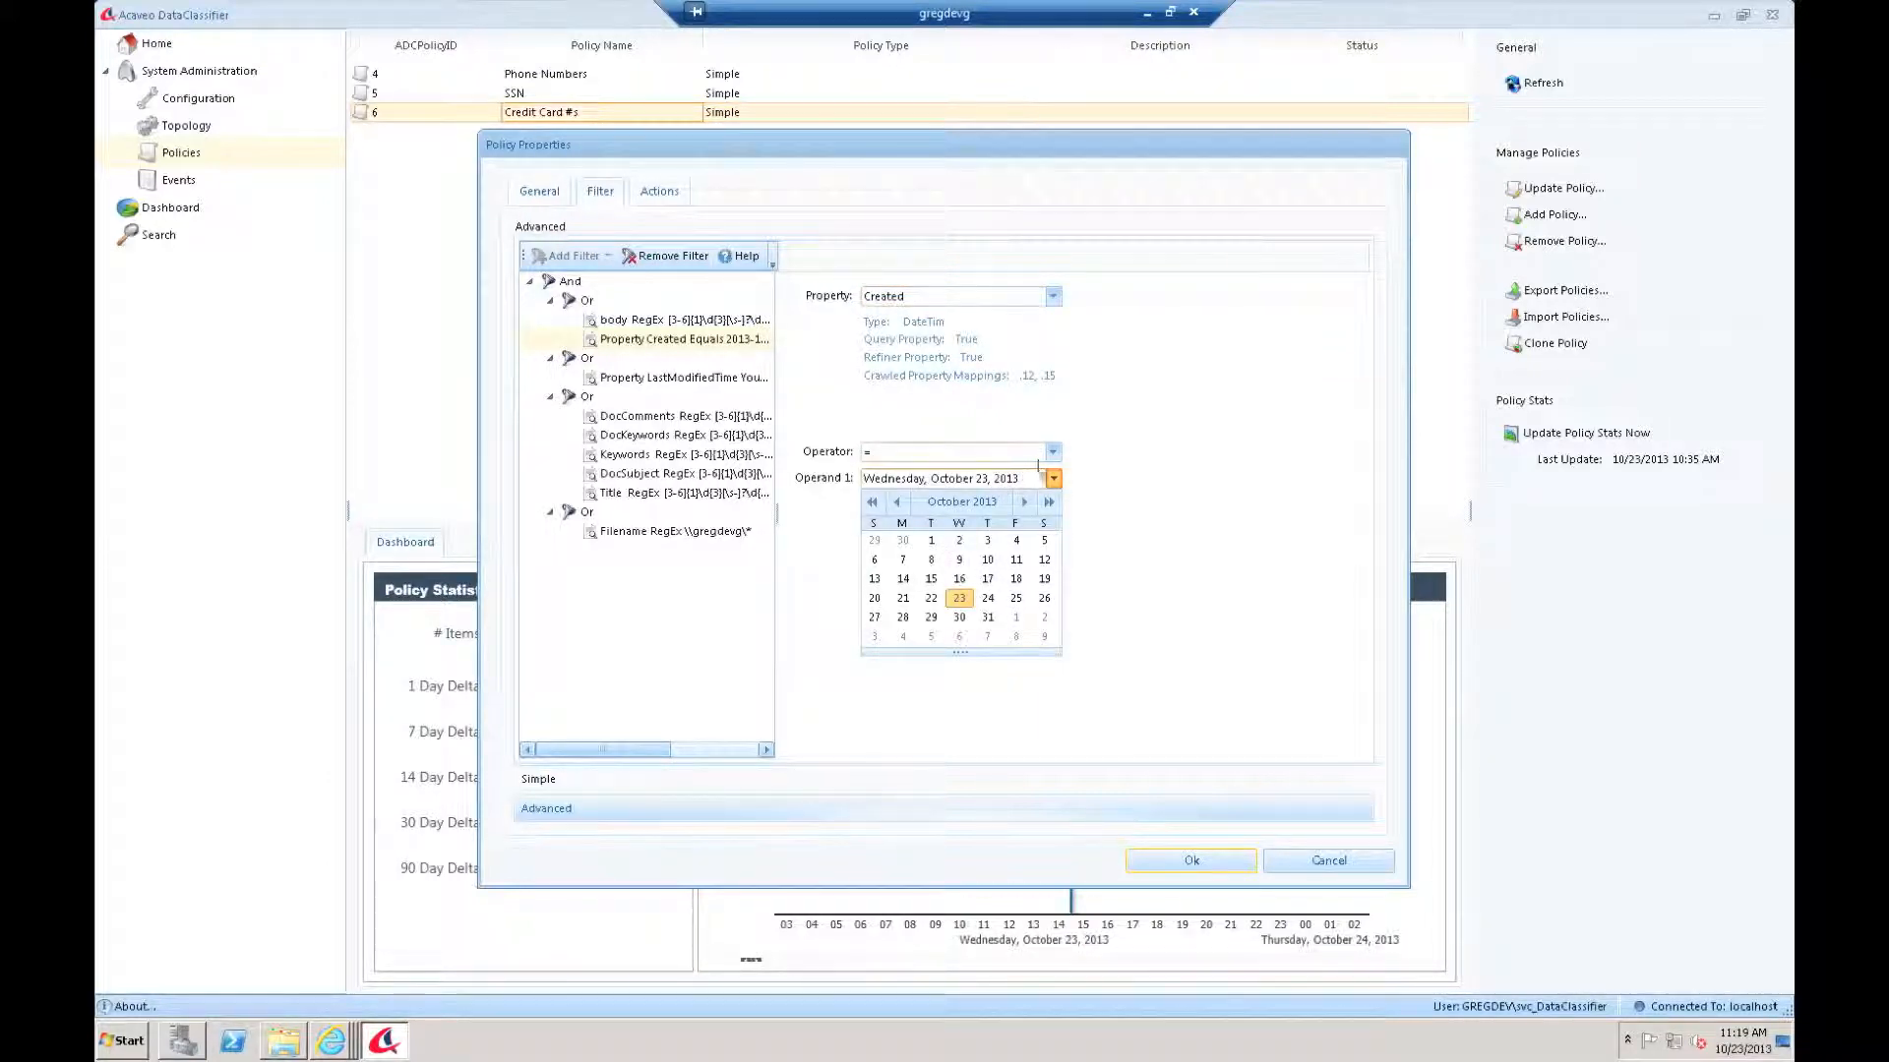
click(1047, 454)
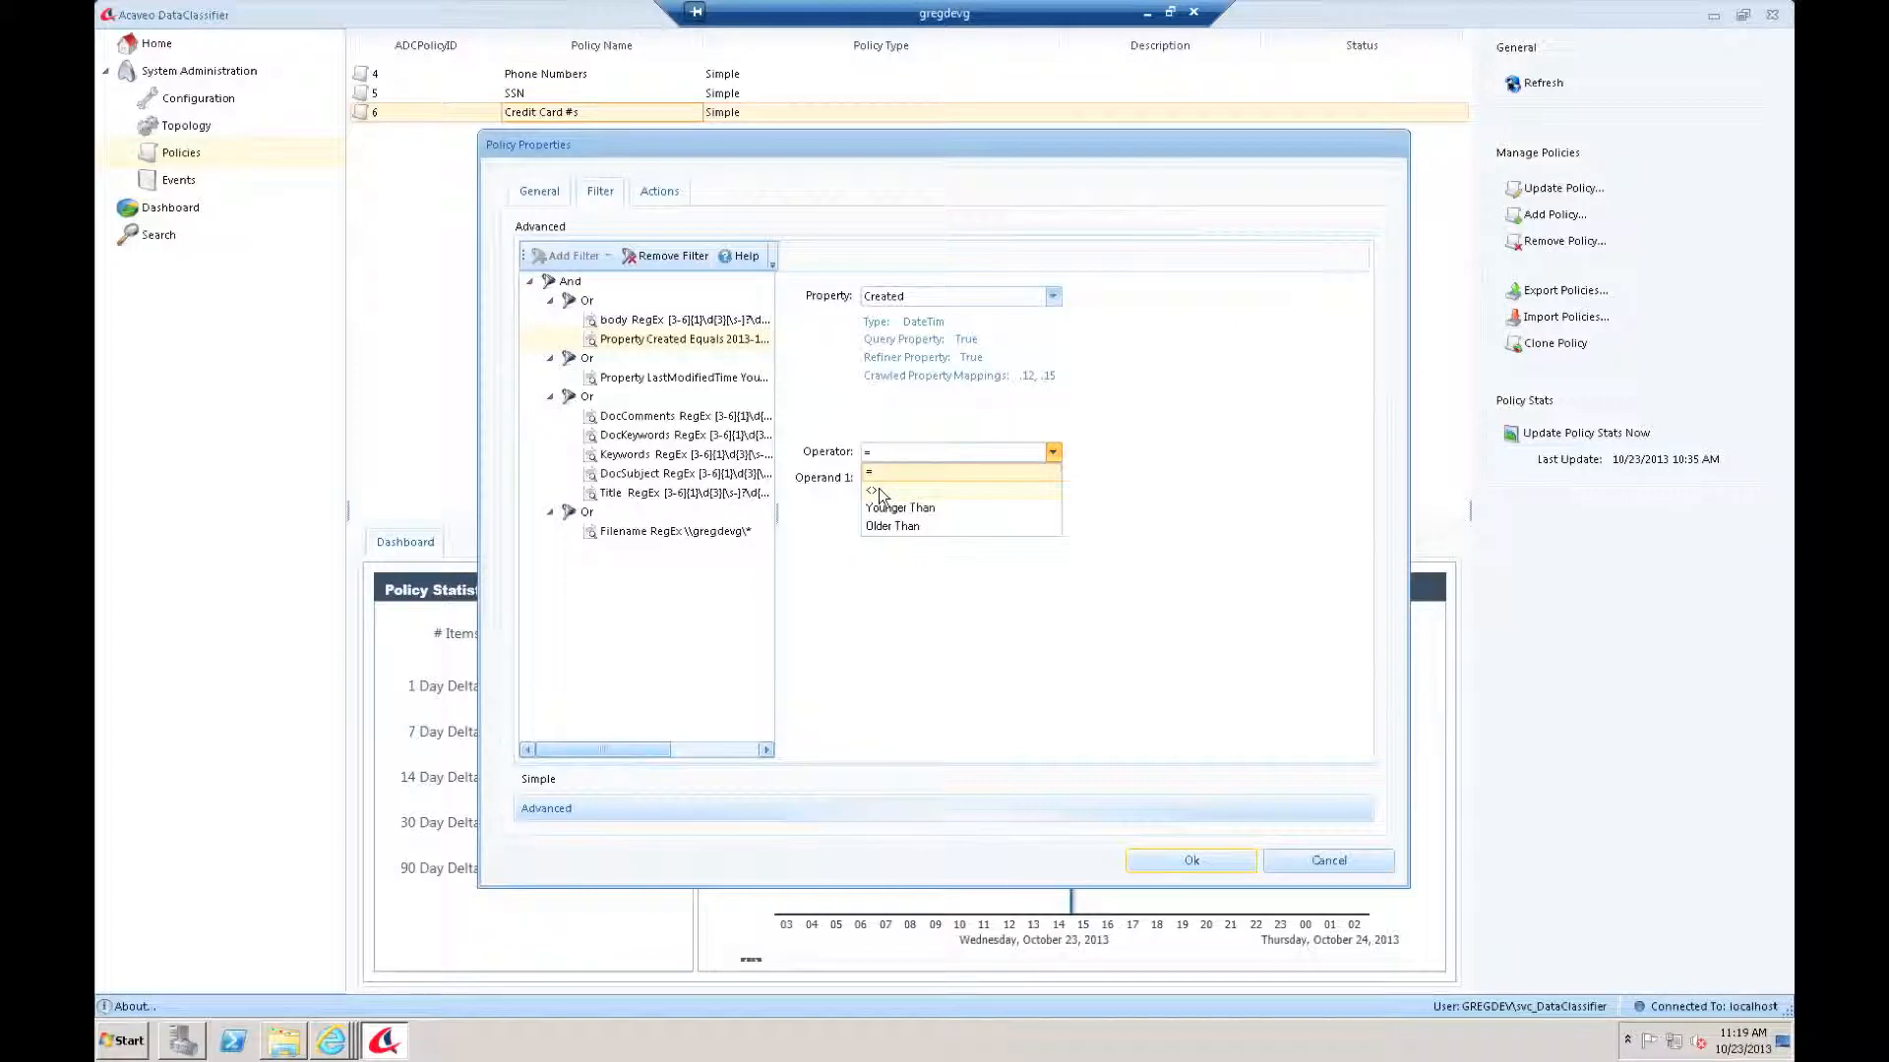
click(972, 293)
click(900, 348)
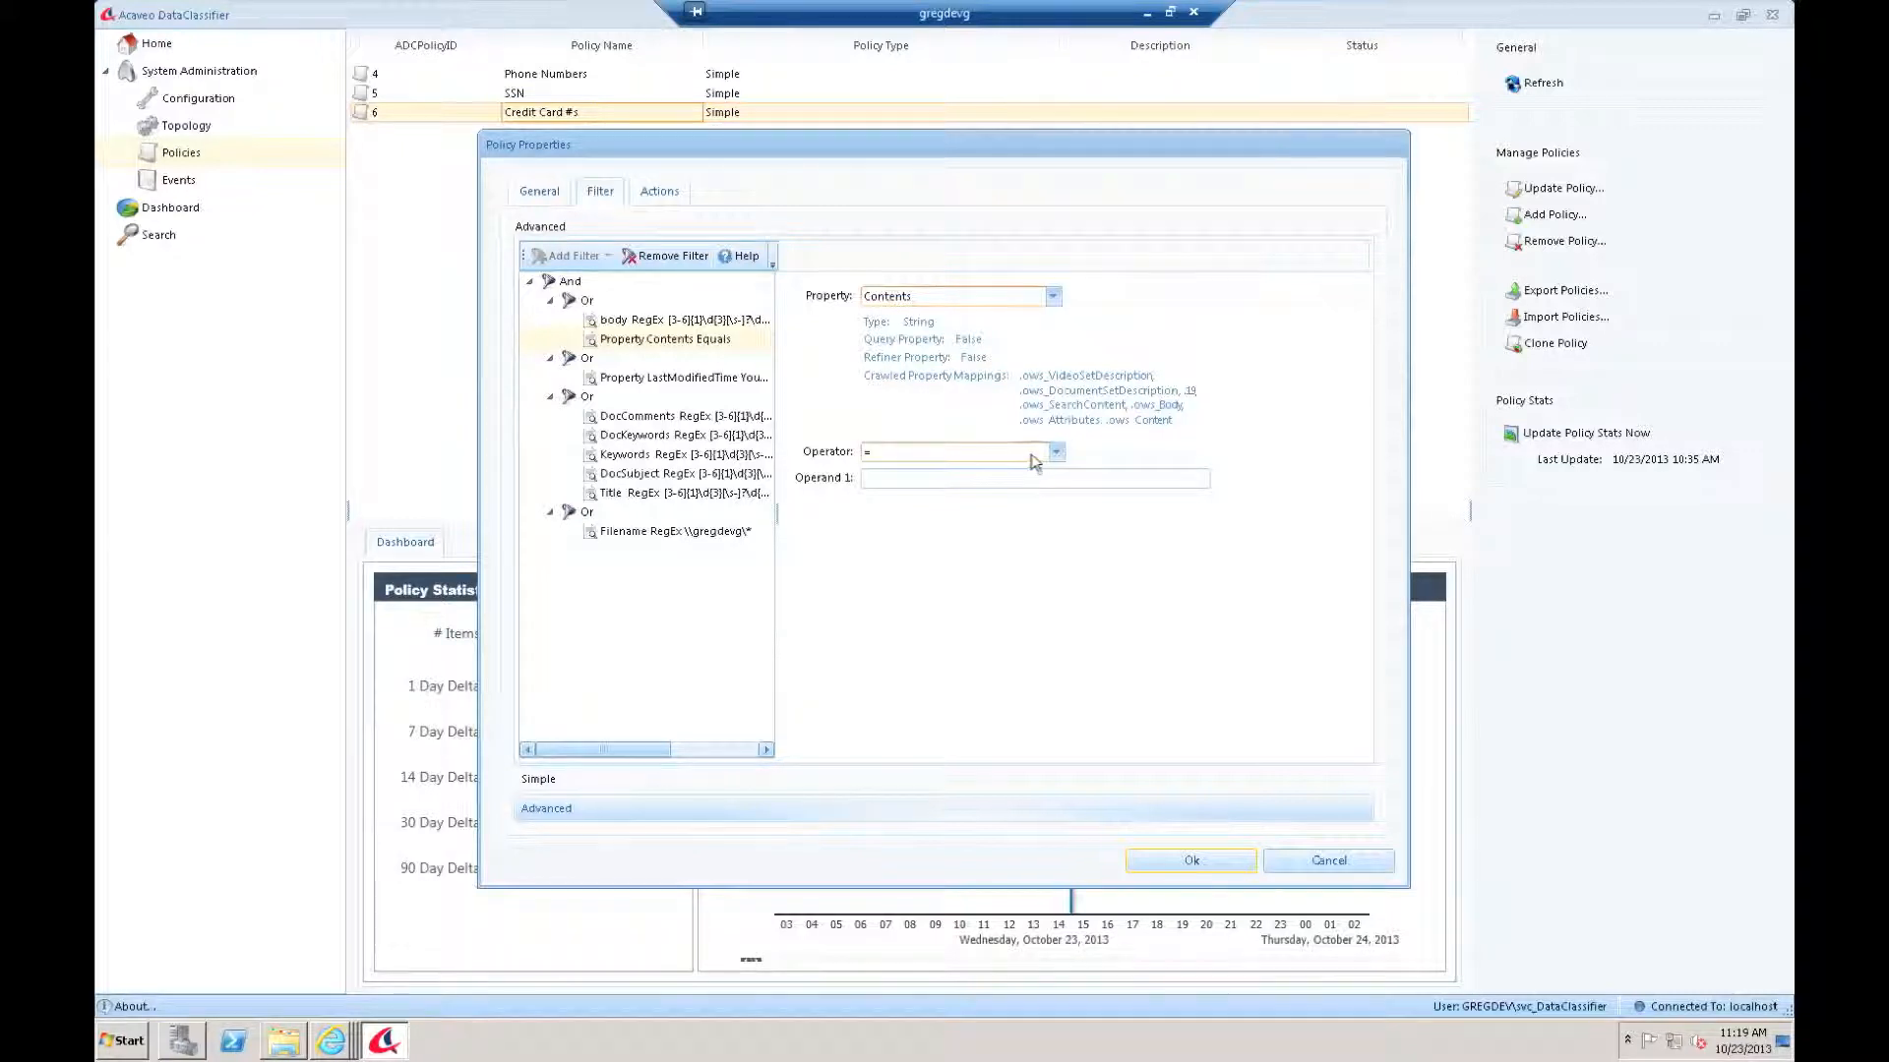
click(1052, 452)
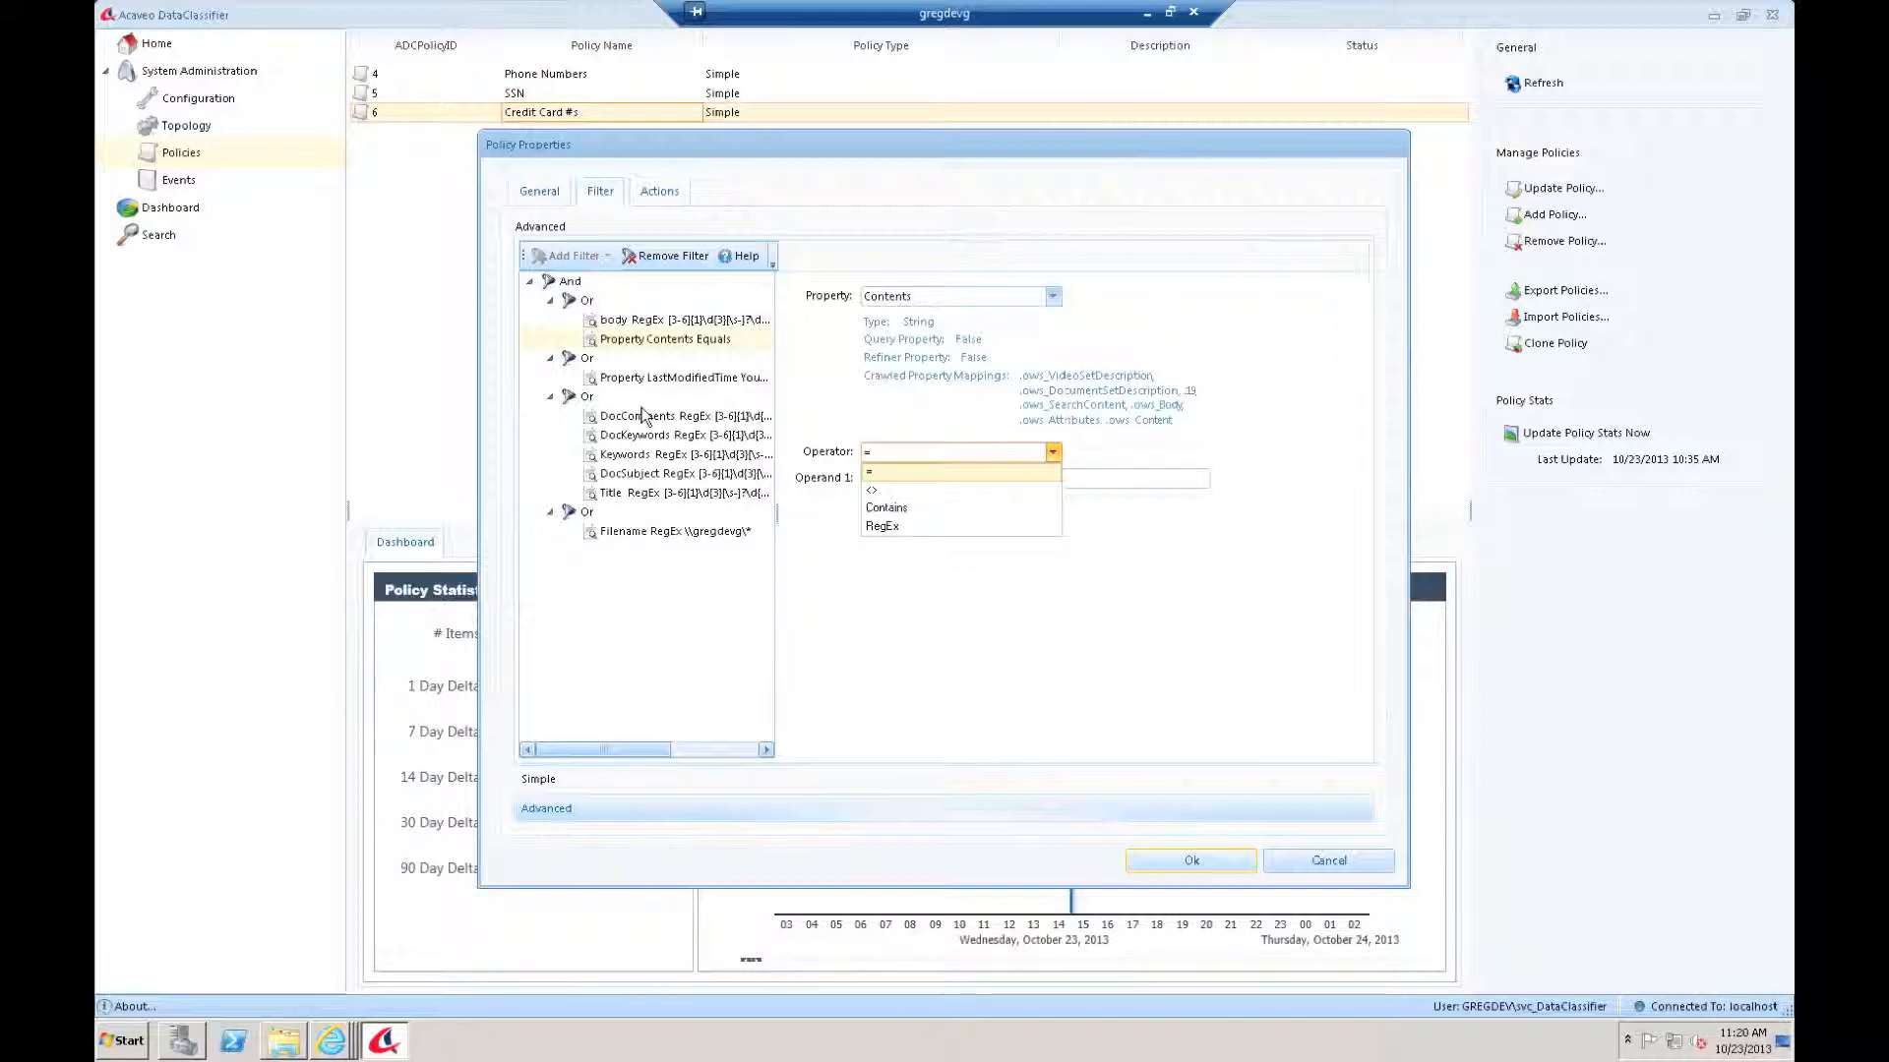
click(854, 423)
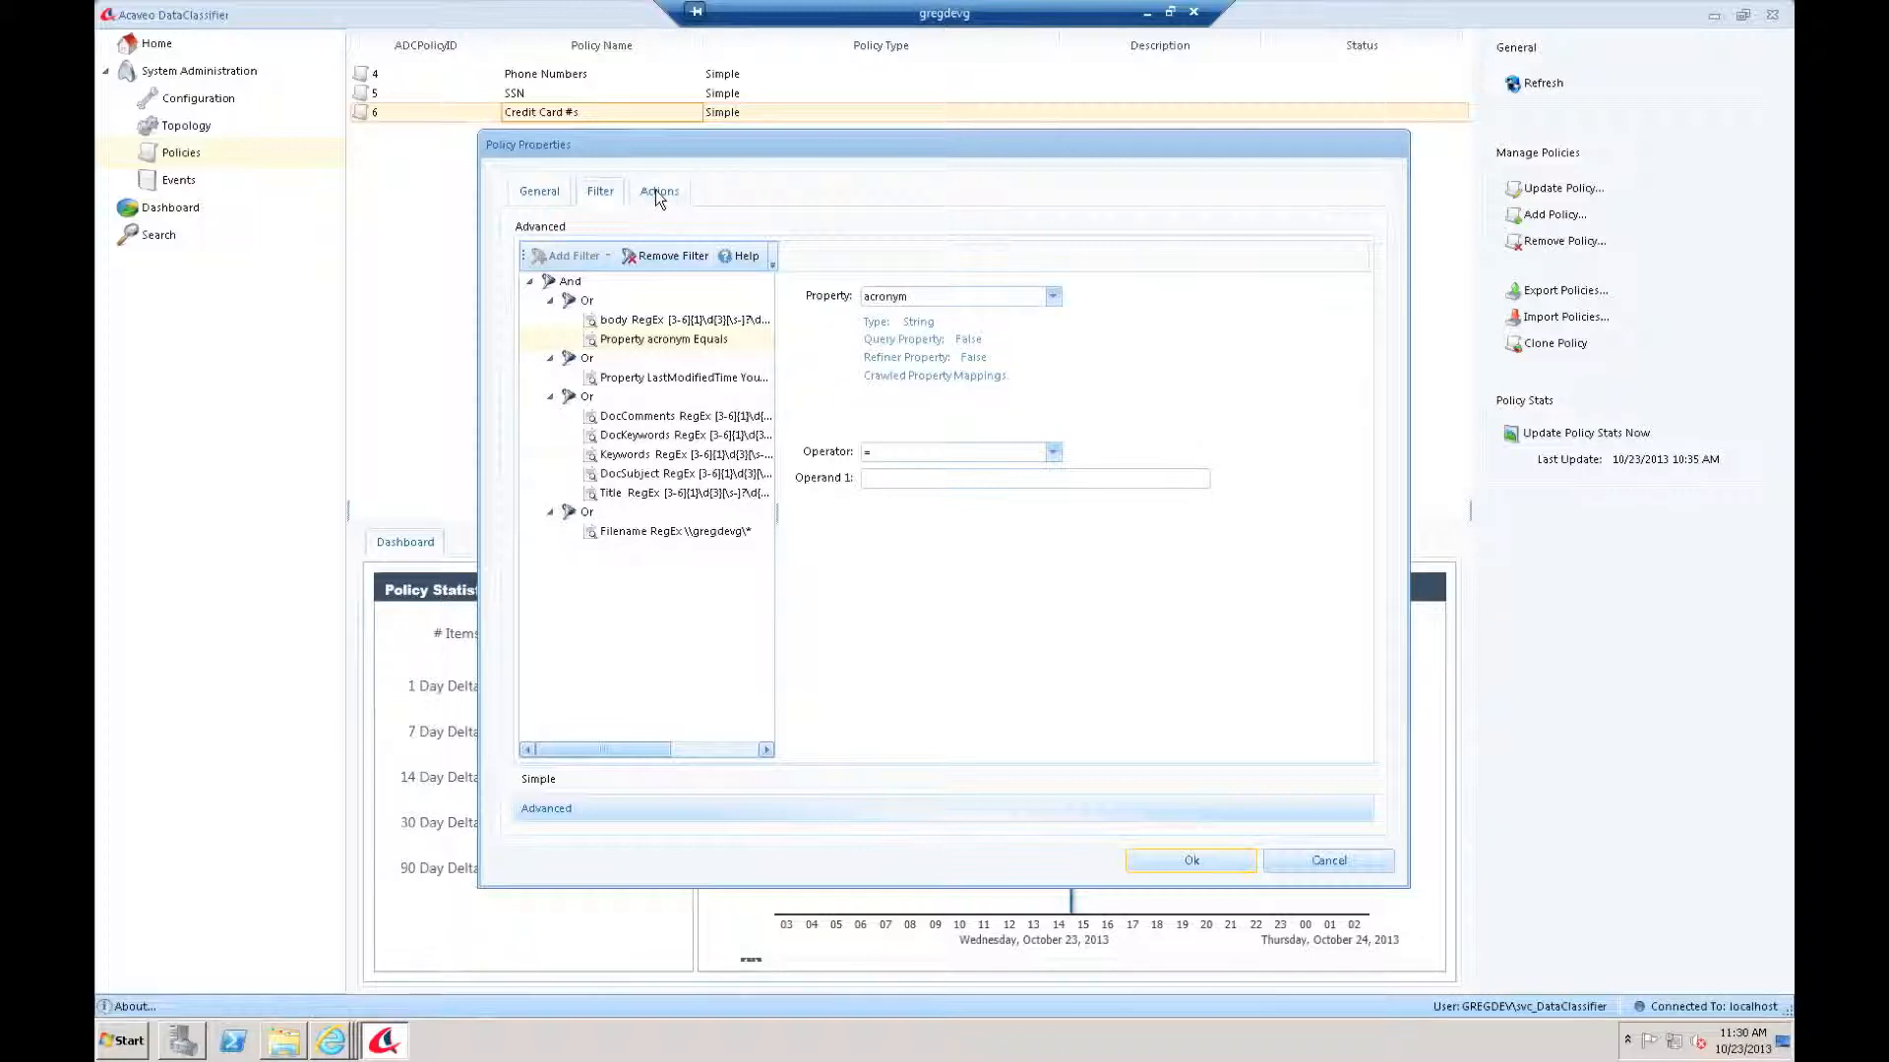
Add a policy action that sets the Classification property to Secret.
click(657, 191)
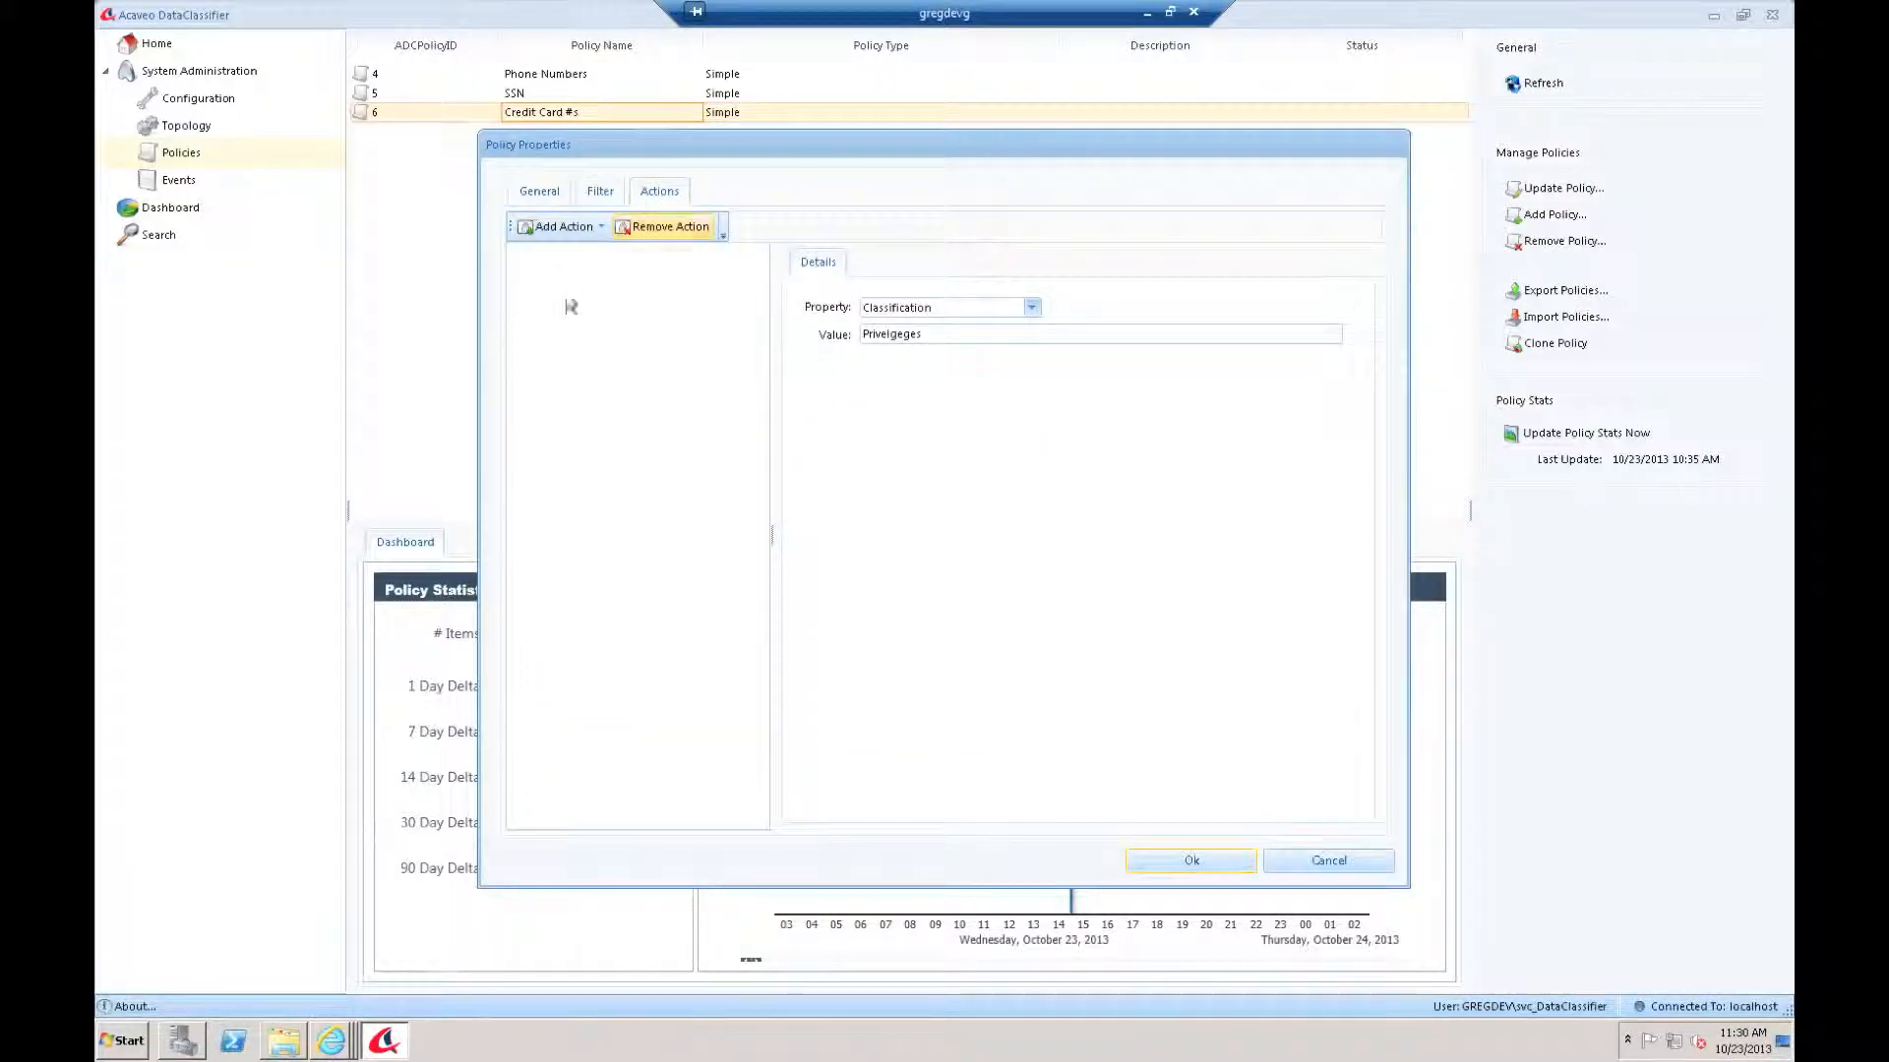
click(591, 228)
click(578, 252)
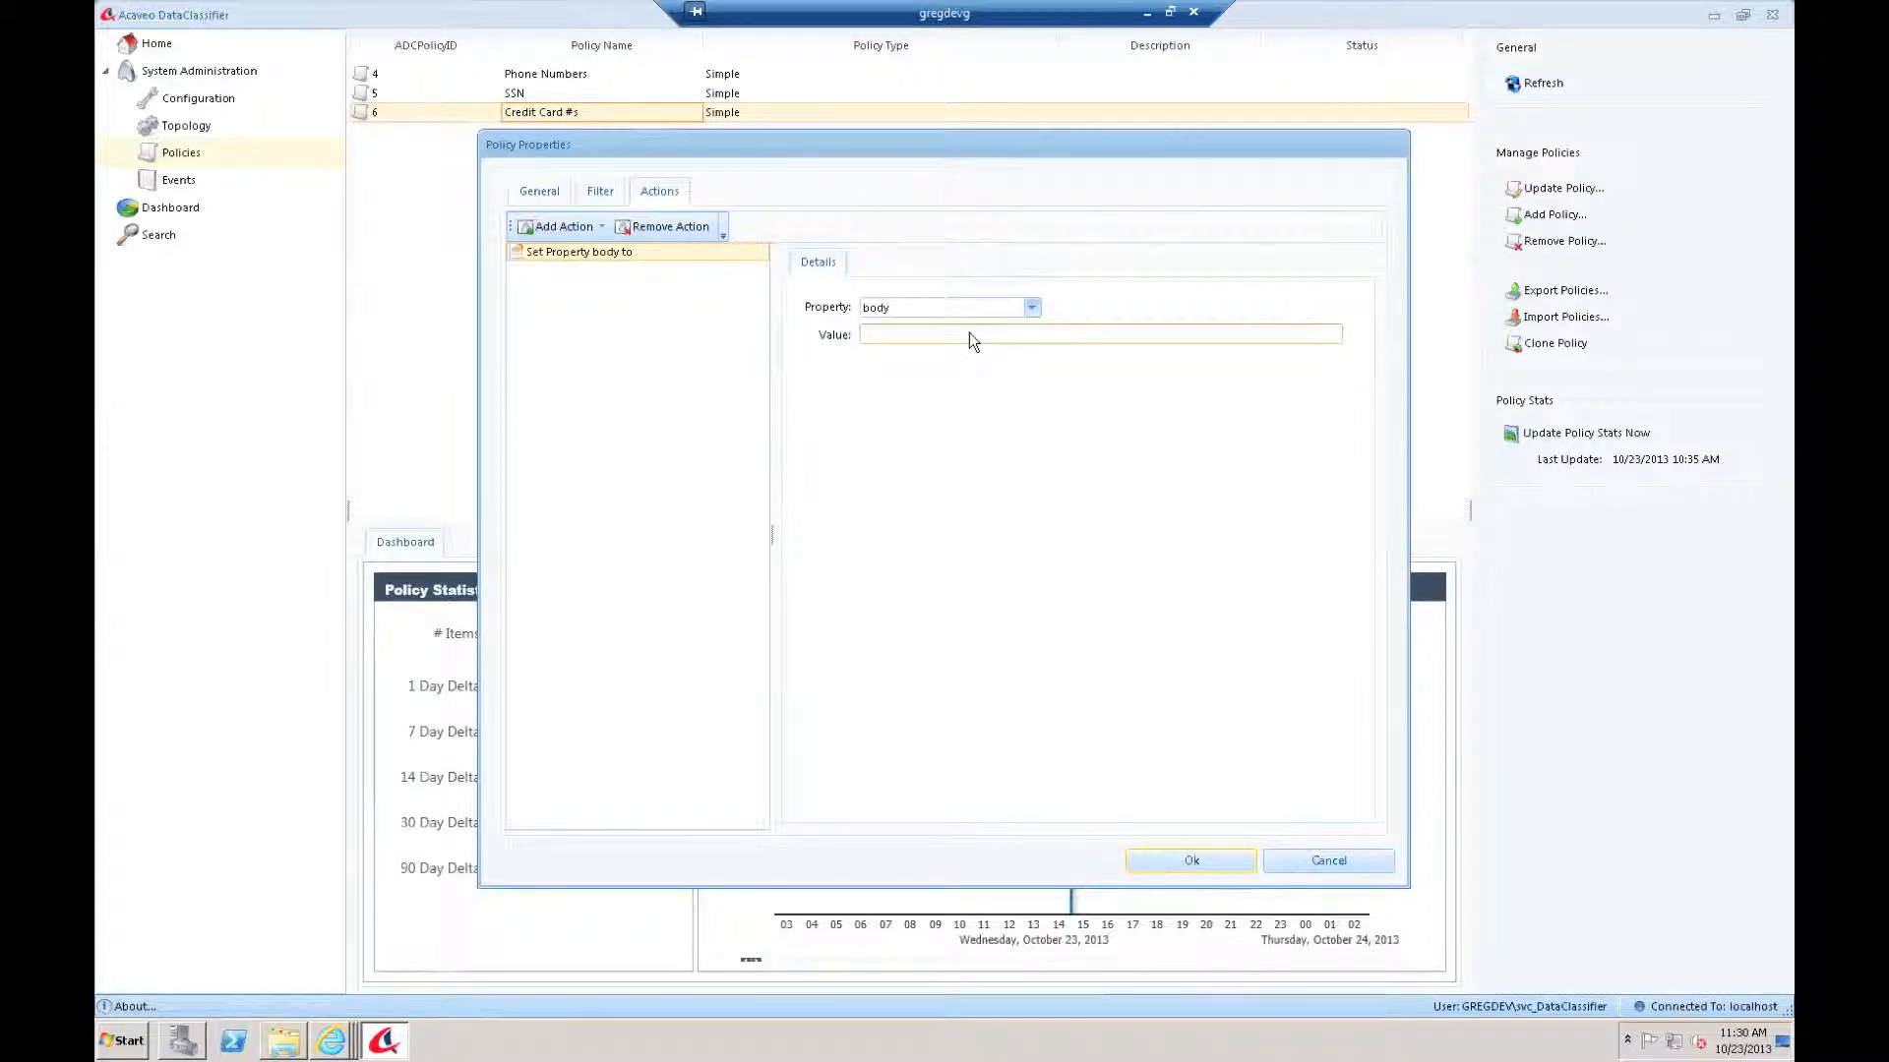
click(918, 335)
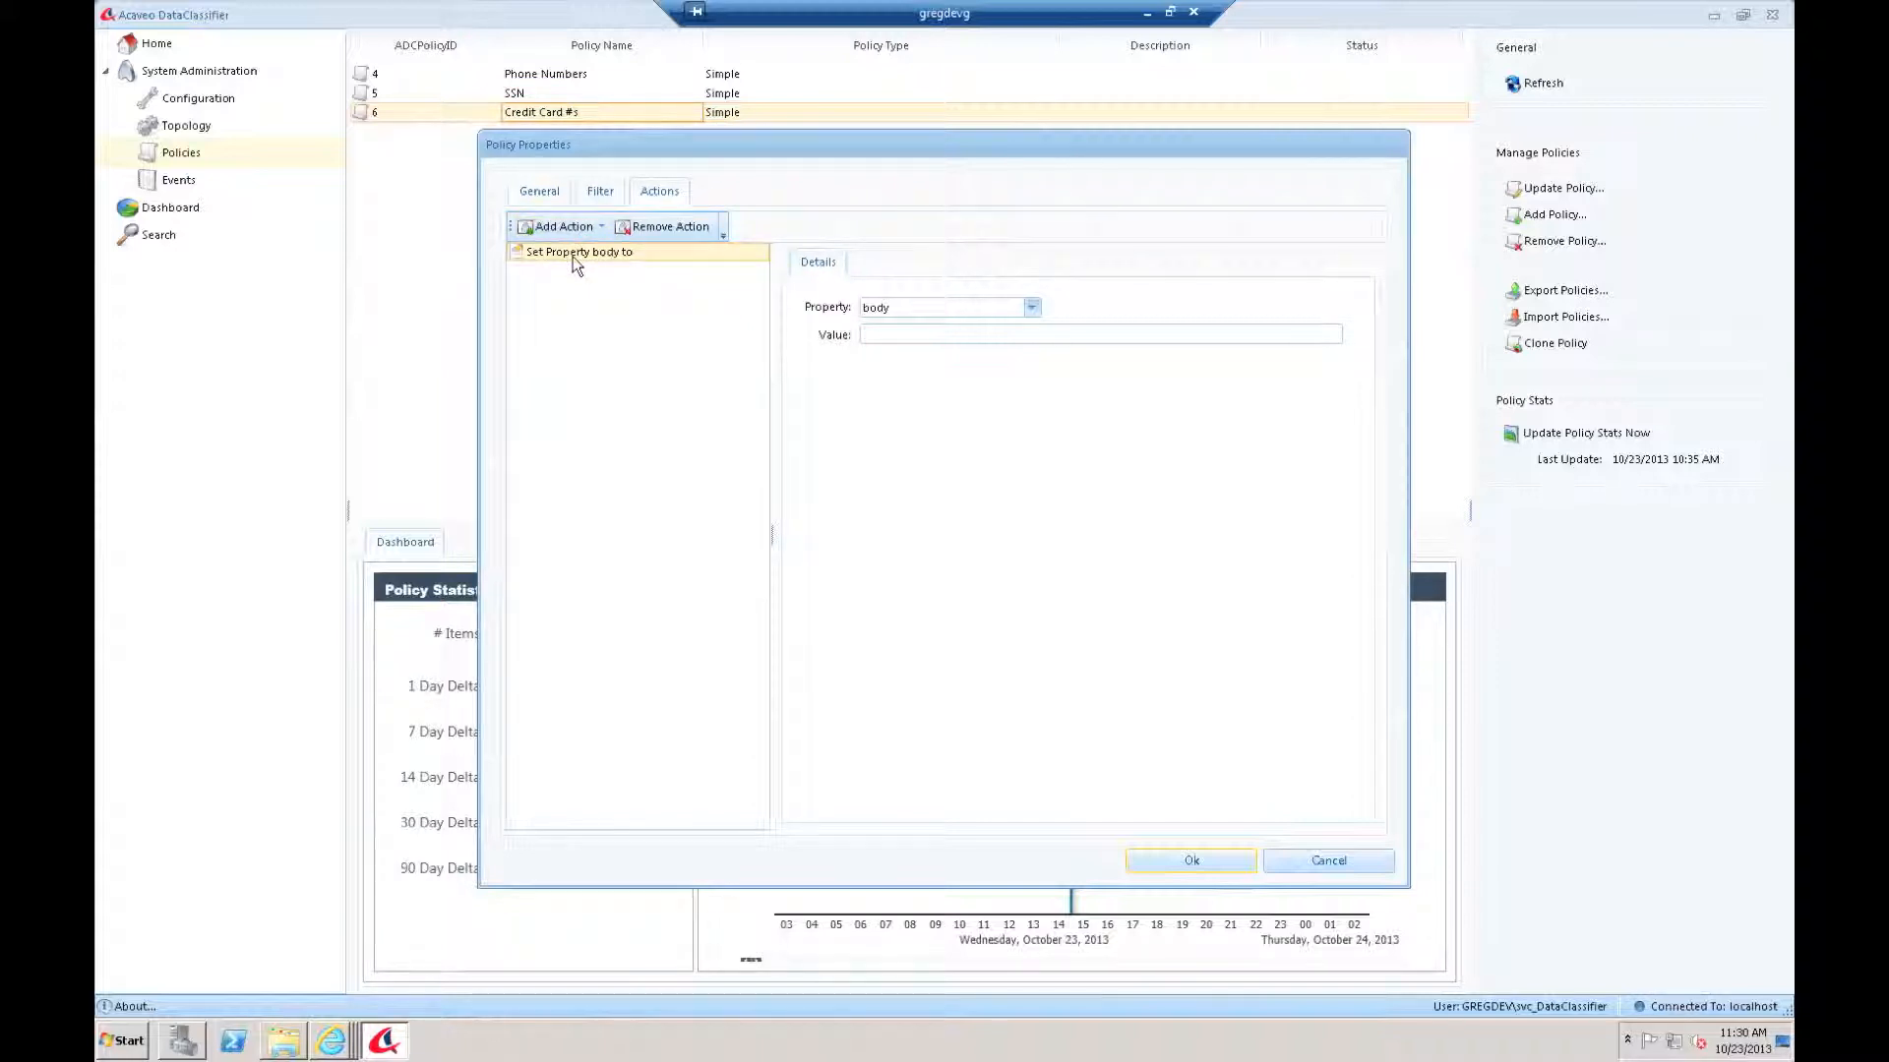
click(1030, 308)
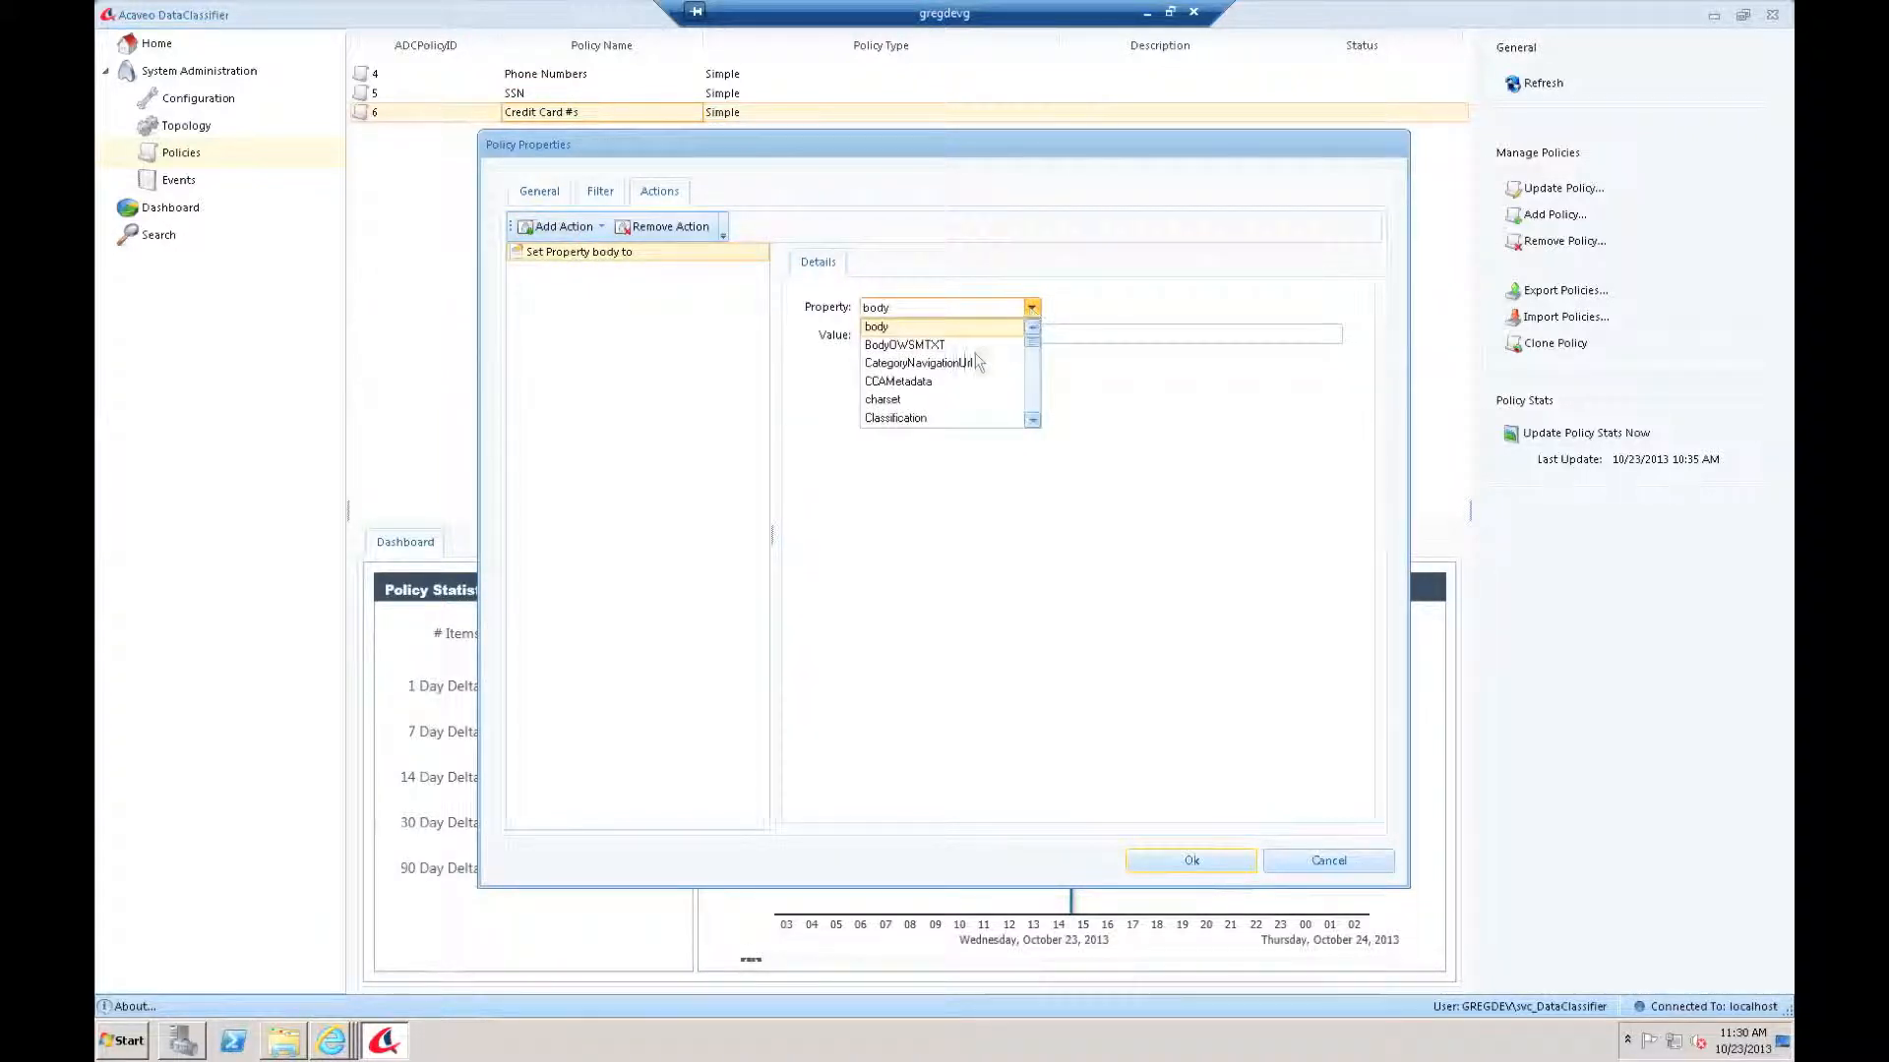
click(936, 417)
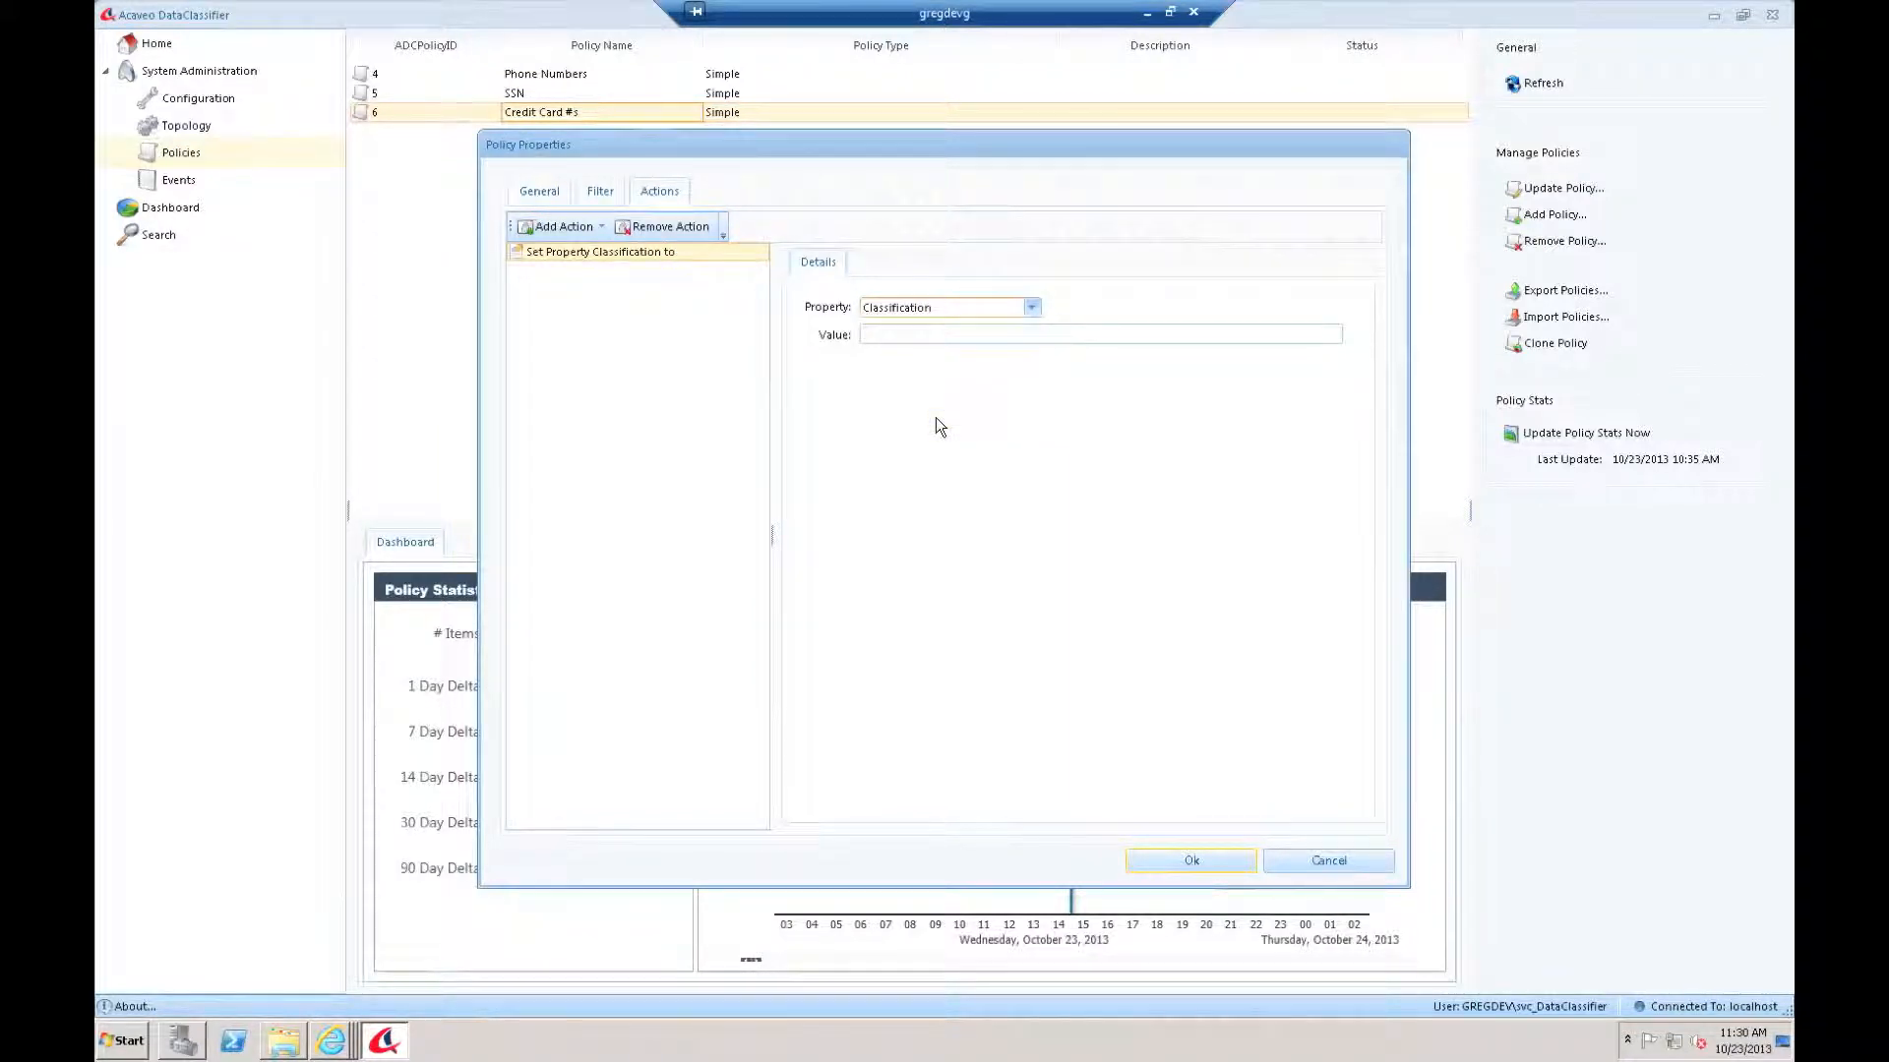
click(928, 335)
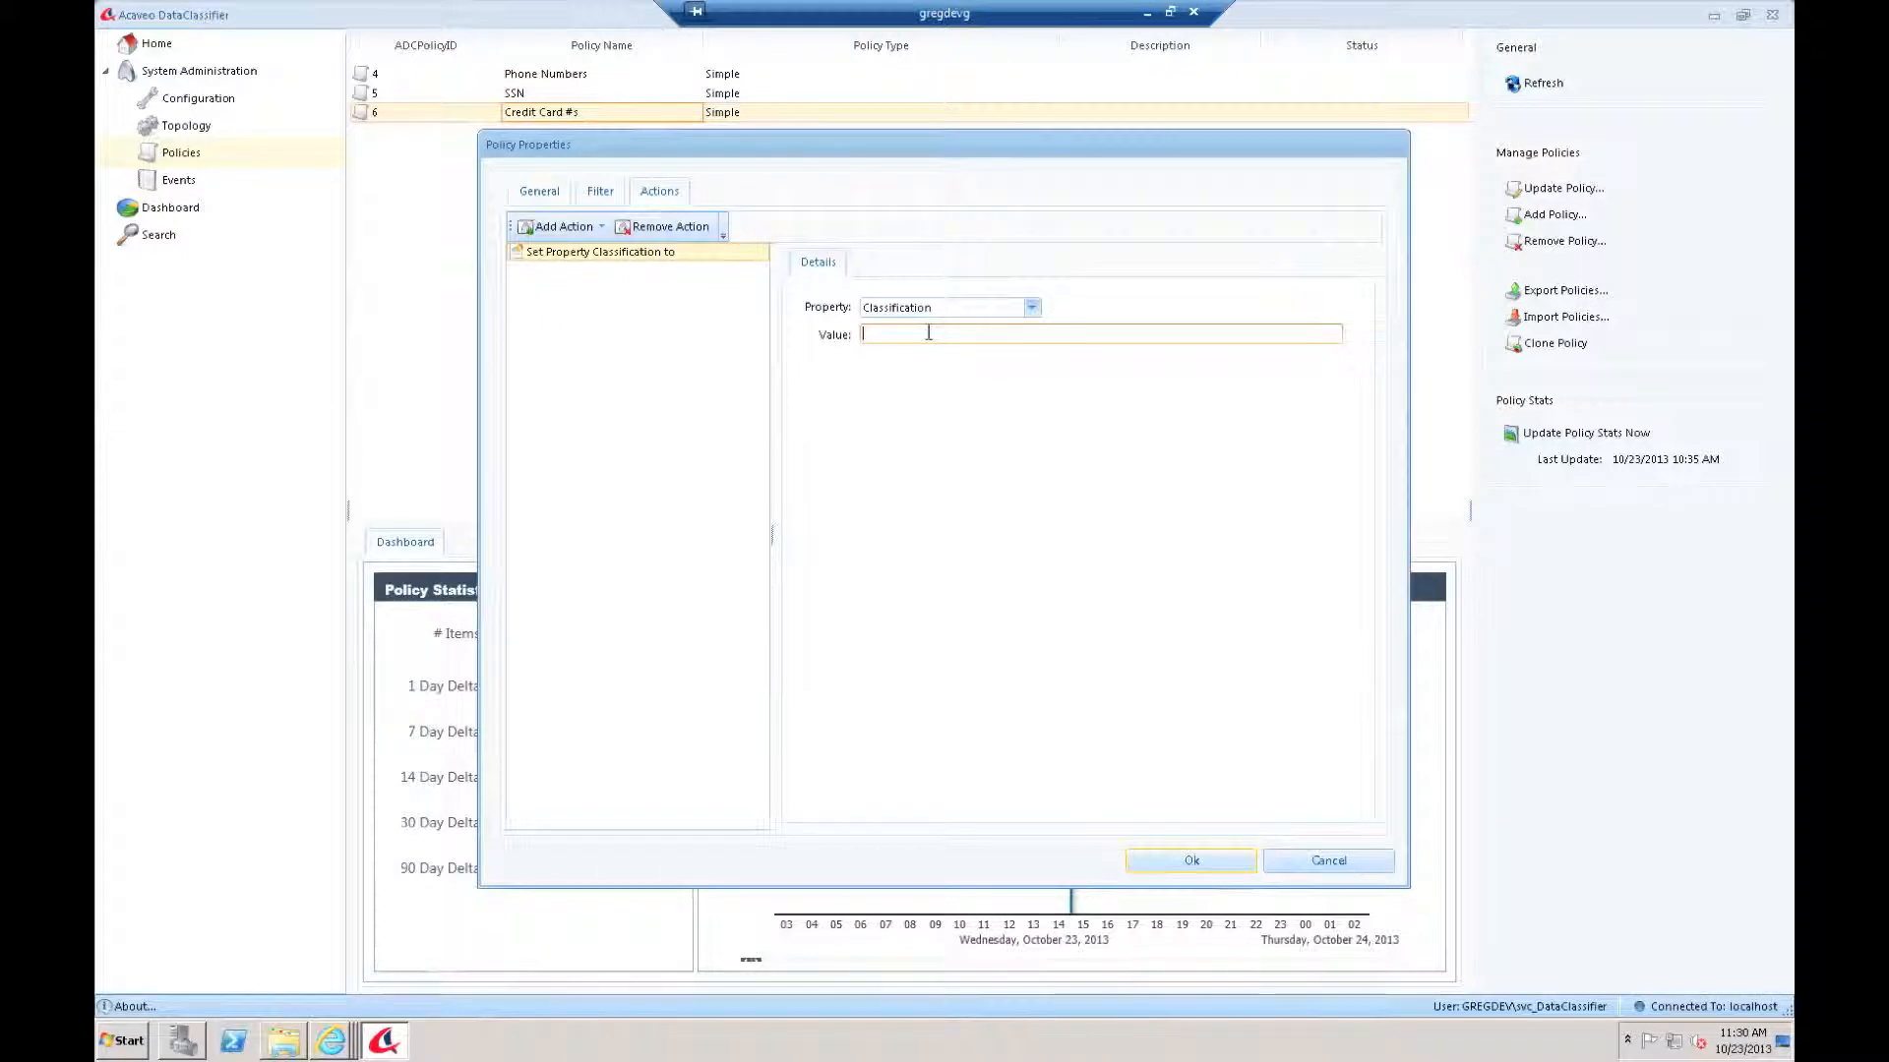
text(Secret)
Add a second Set Property action to the policy.
click(584, 230)
click(580, 256)
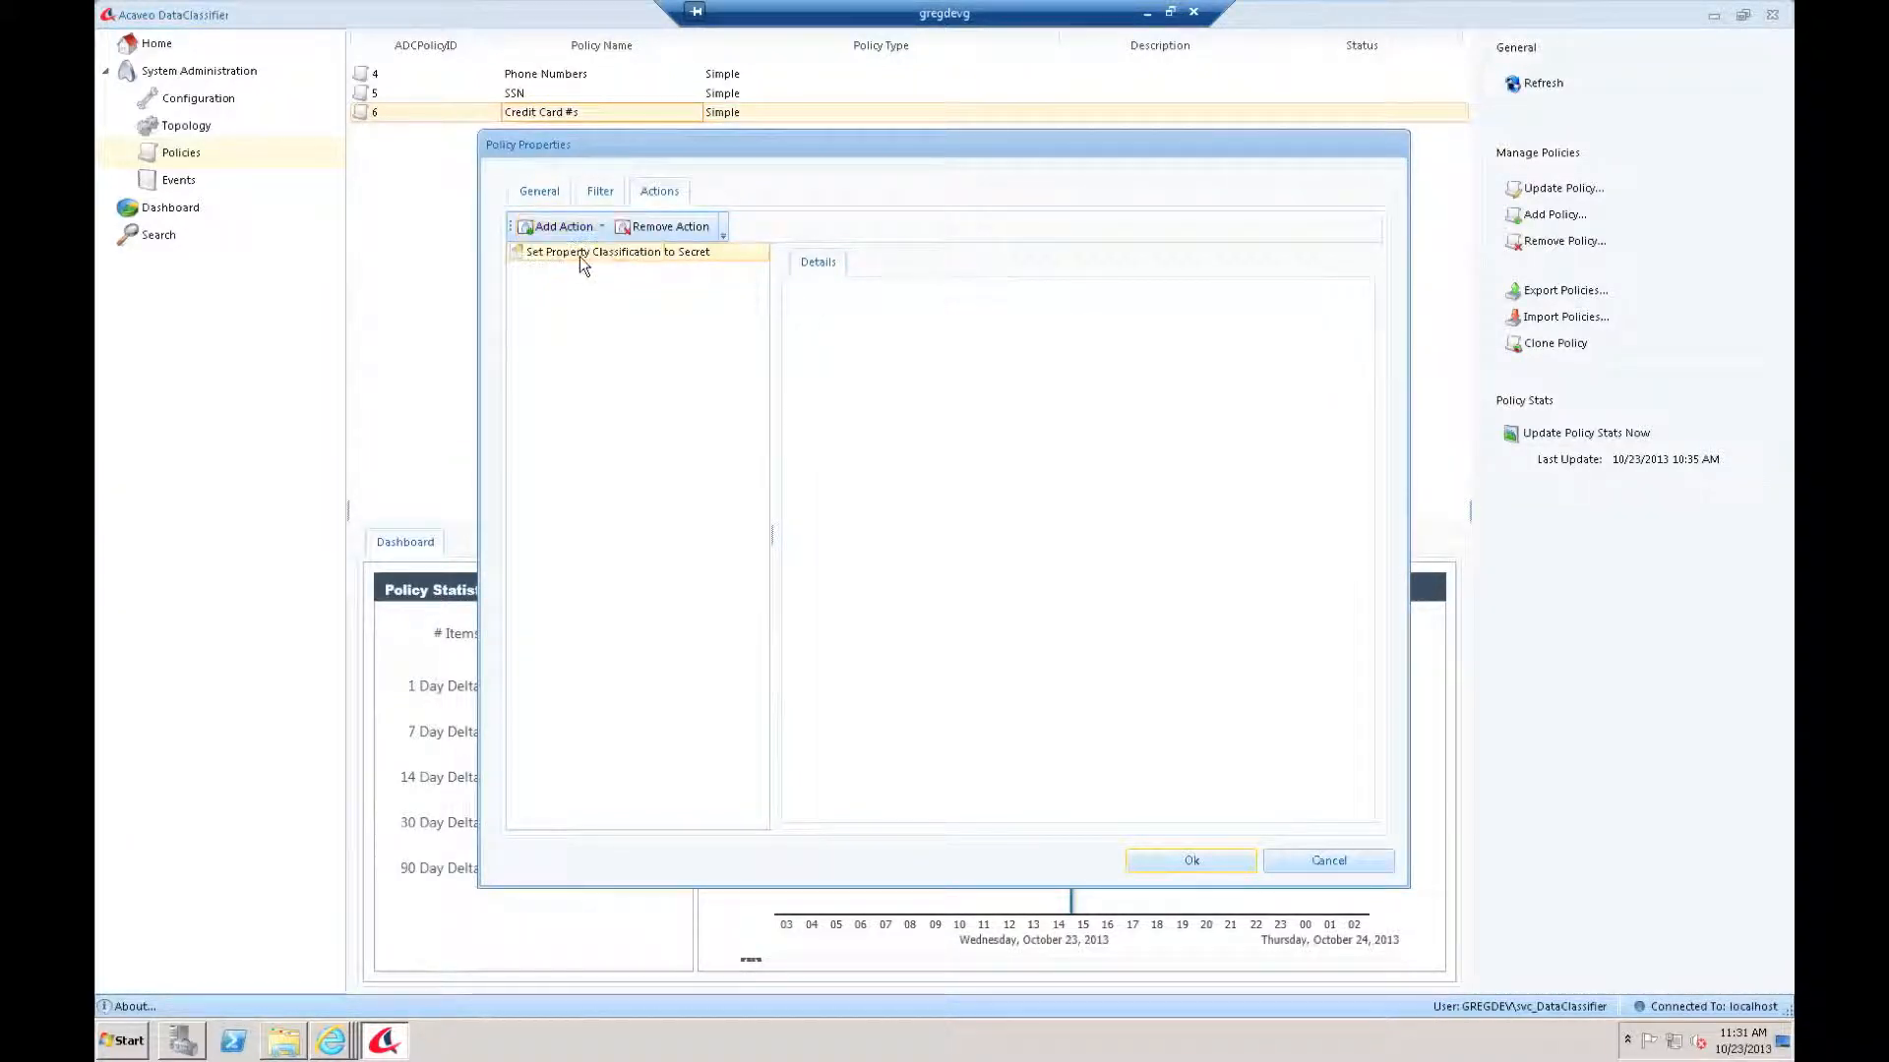